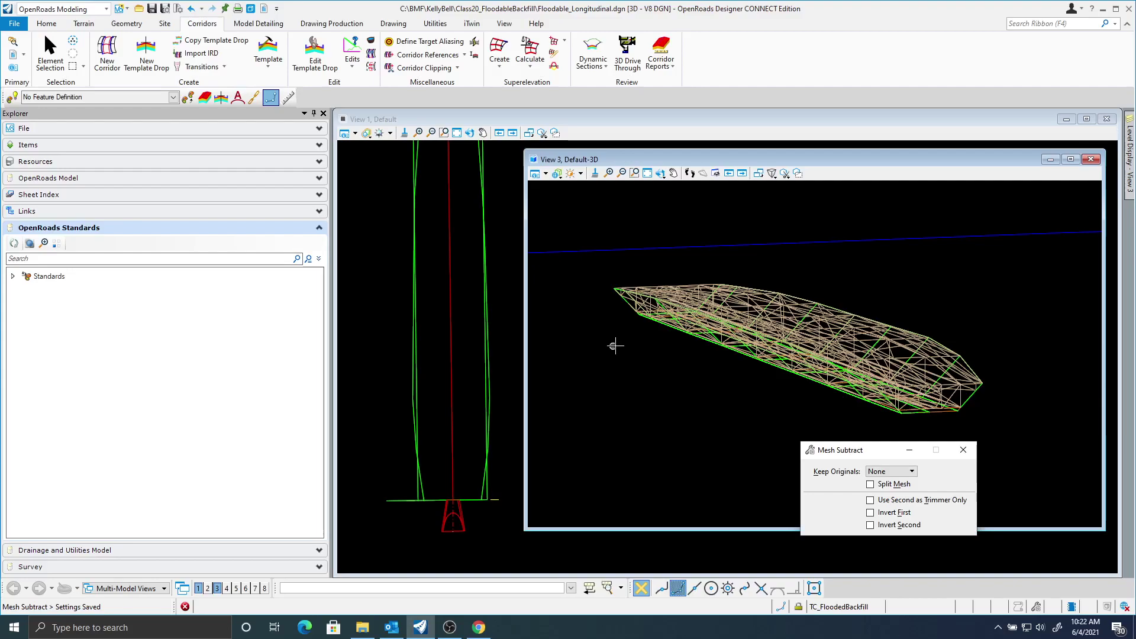
- Inspect the longitudinal floodable backfill mesh from different angles in the 3D view
left_click(661, 173)
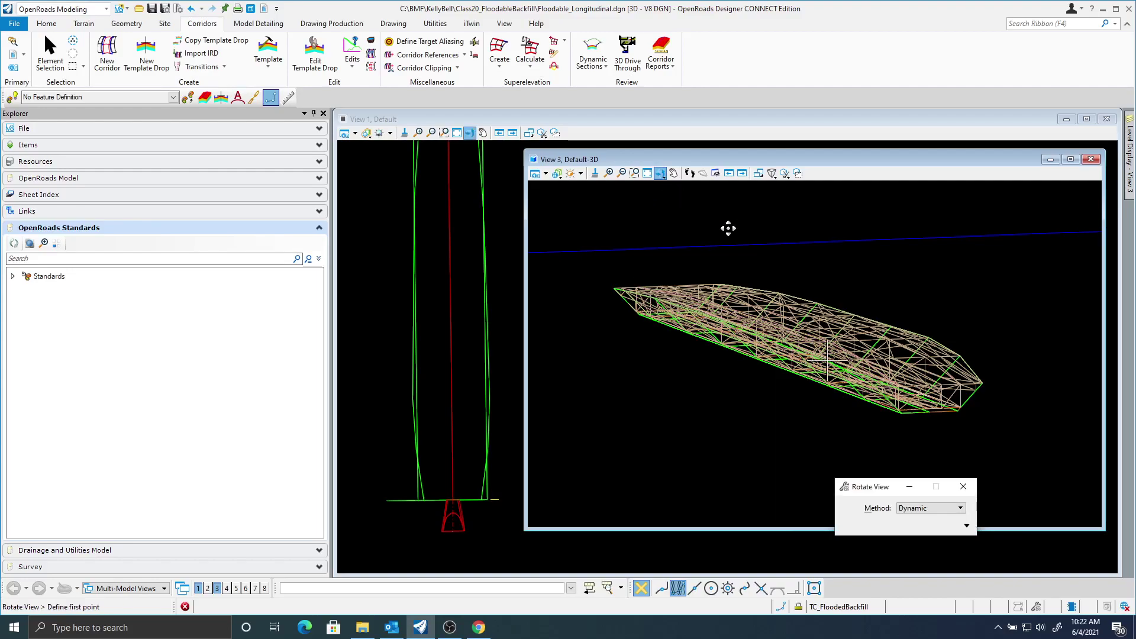
left_click(975, 330)
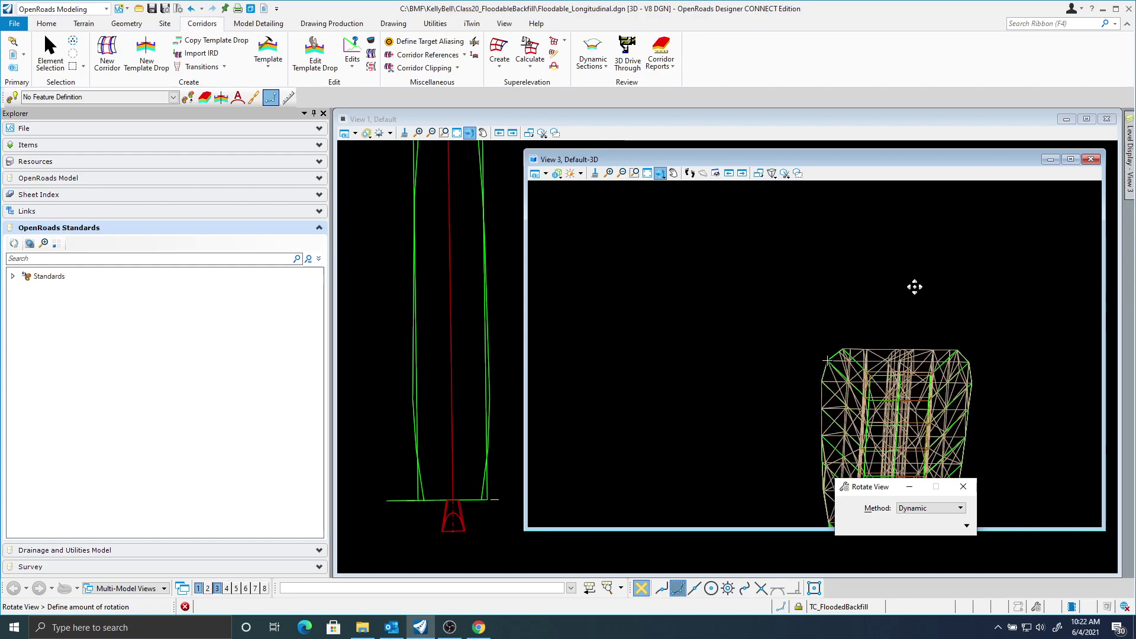
left_click(990, 337)
right_click(990, 336)
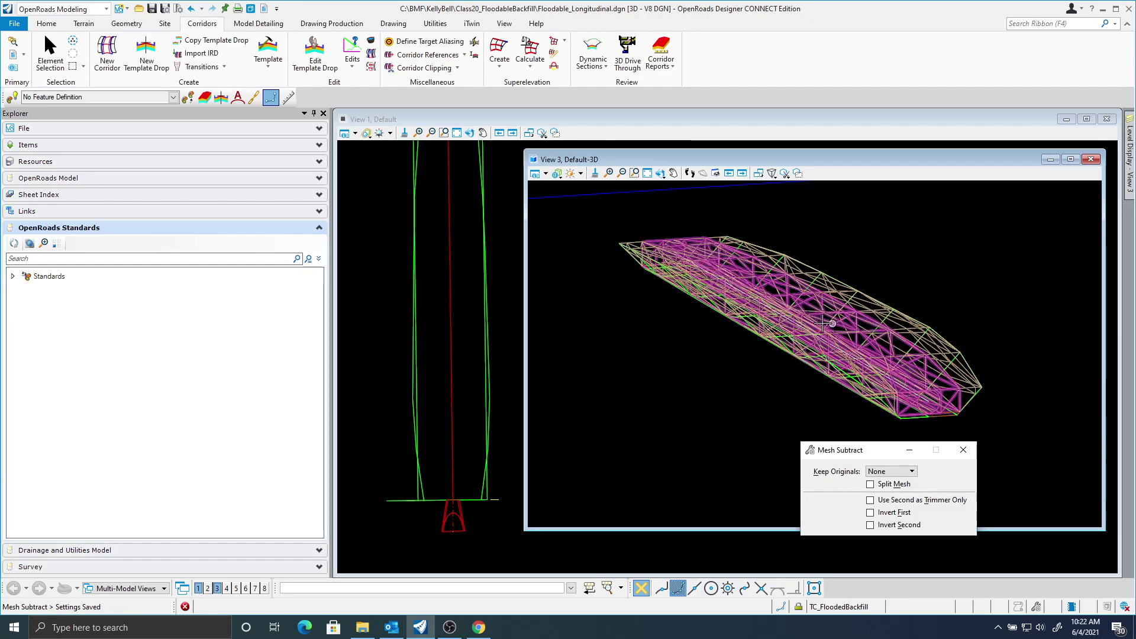
- Switch to Chrome and examine the Typical Section - Soil Plug detail in dr101.pdf up close
left_click(478, 627)
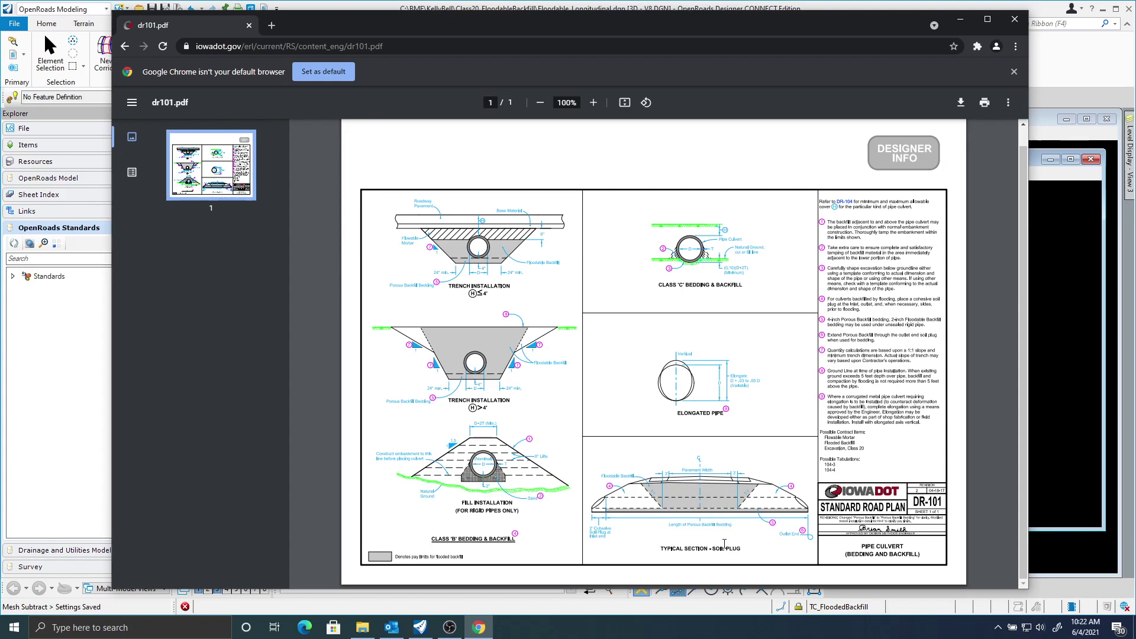
scroll(724, 543, "up", 5, "ctrl")
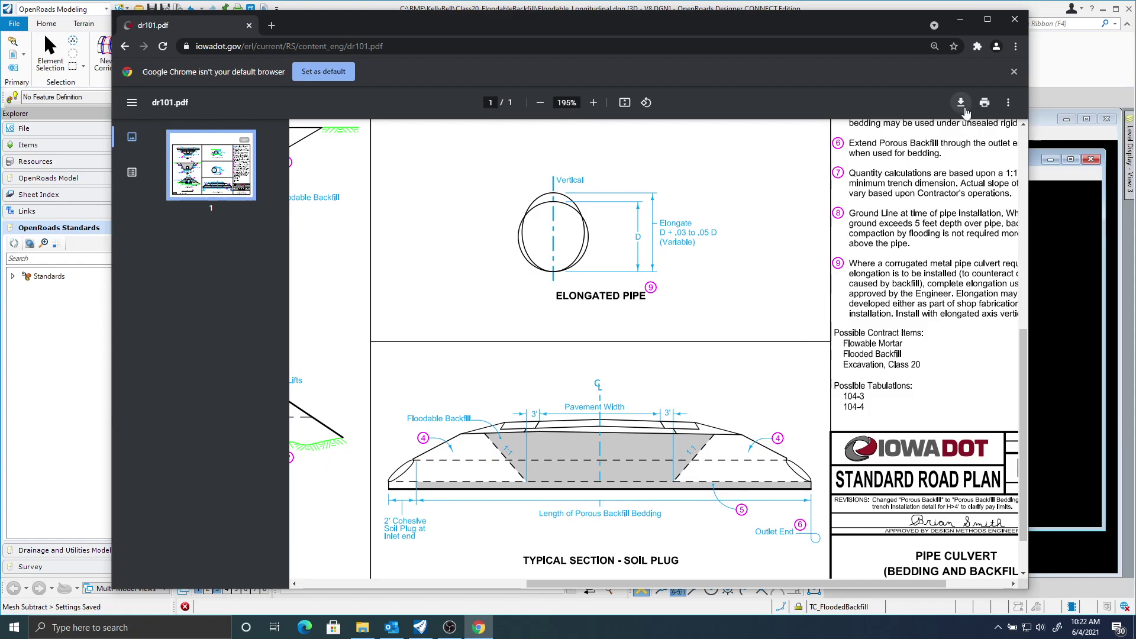
left_click(961, 19)
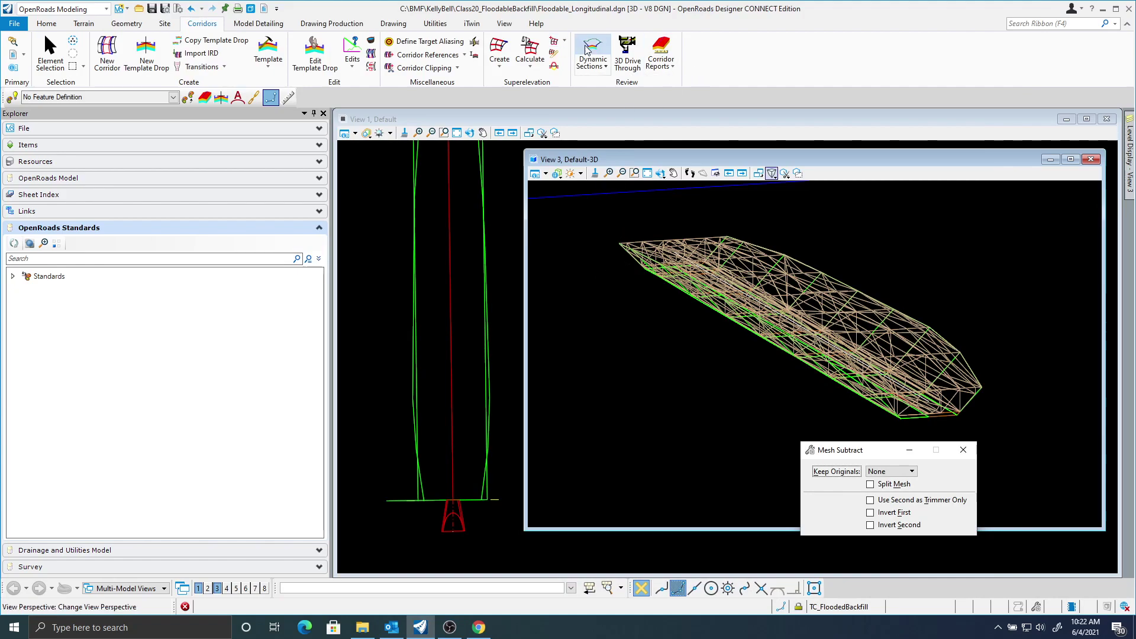
- Open Floodable_Transverse.dgn from the Class20_FloodableBackfill folder and move the 3D view aside to uncover the plan view
left_click(15, 23)
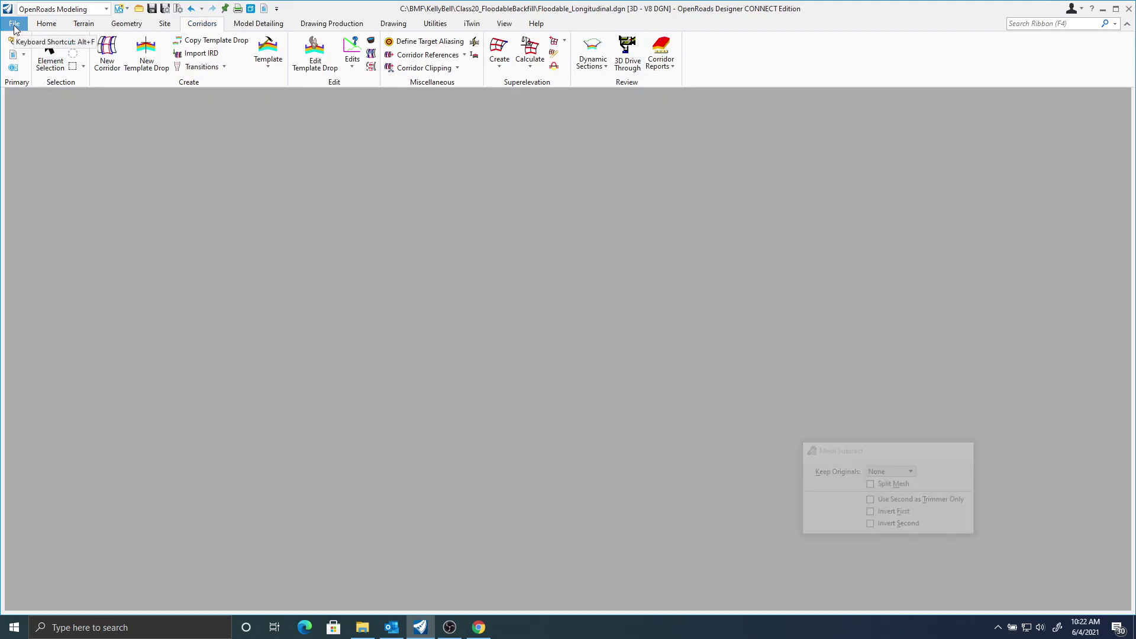
left_click(147, 391)
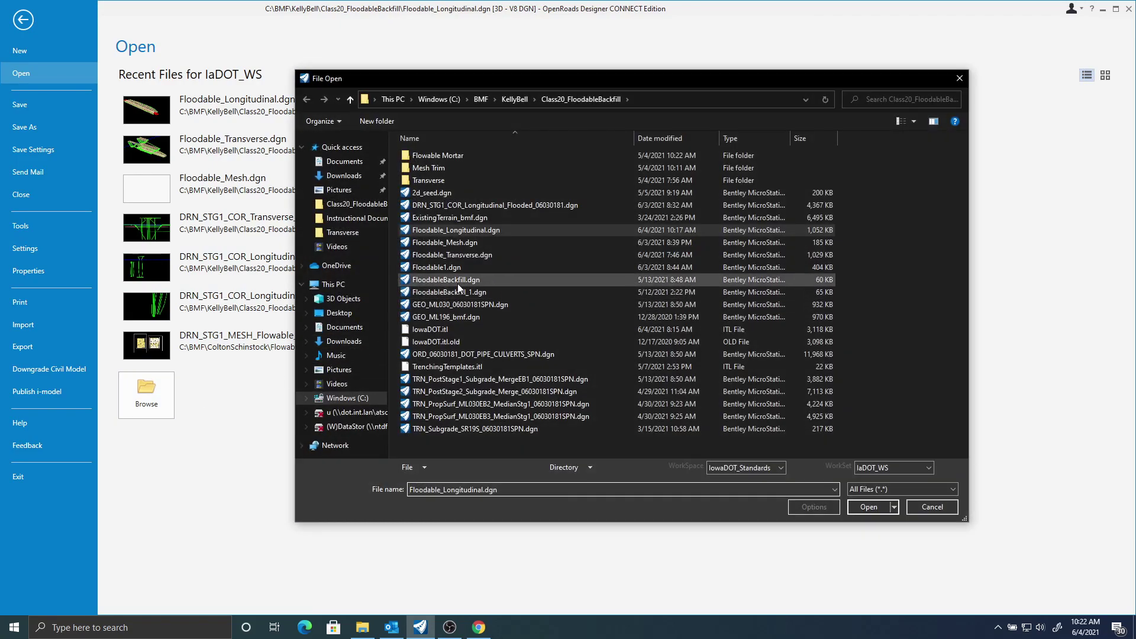
left_click(467, 260)
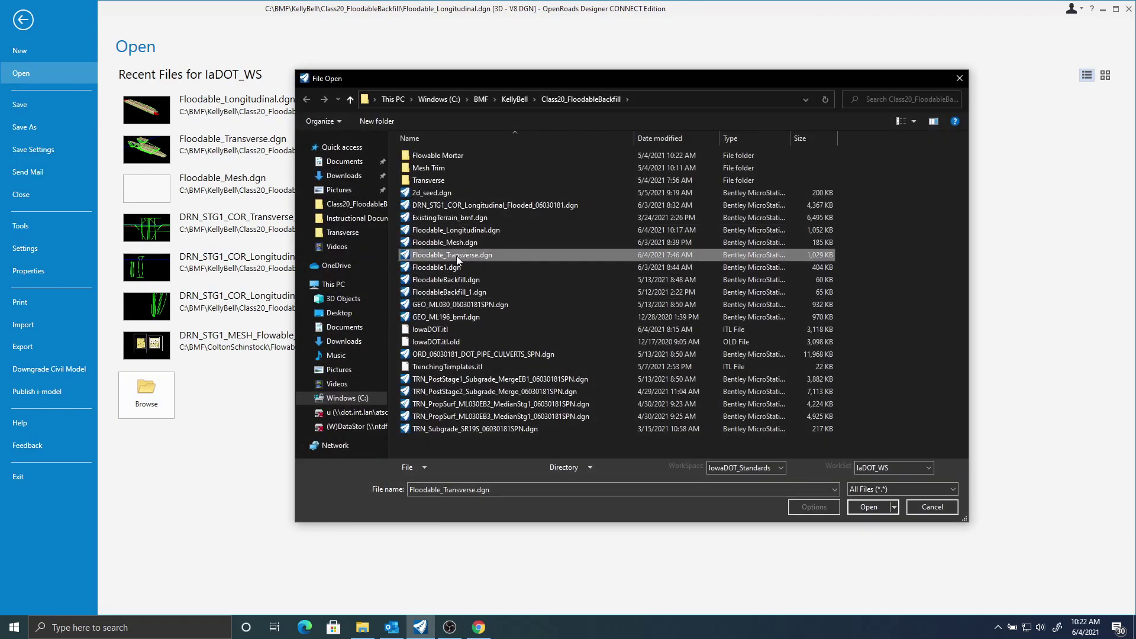
left_click(867, 509)
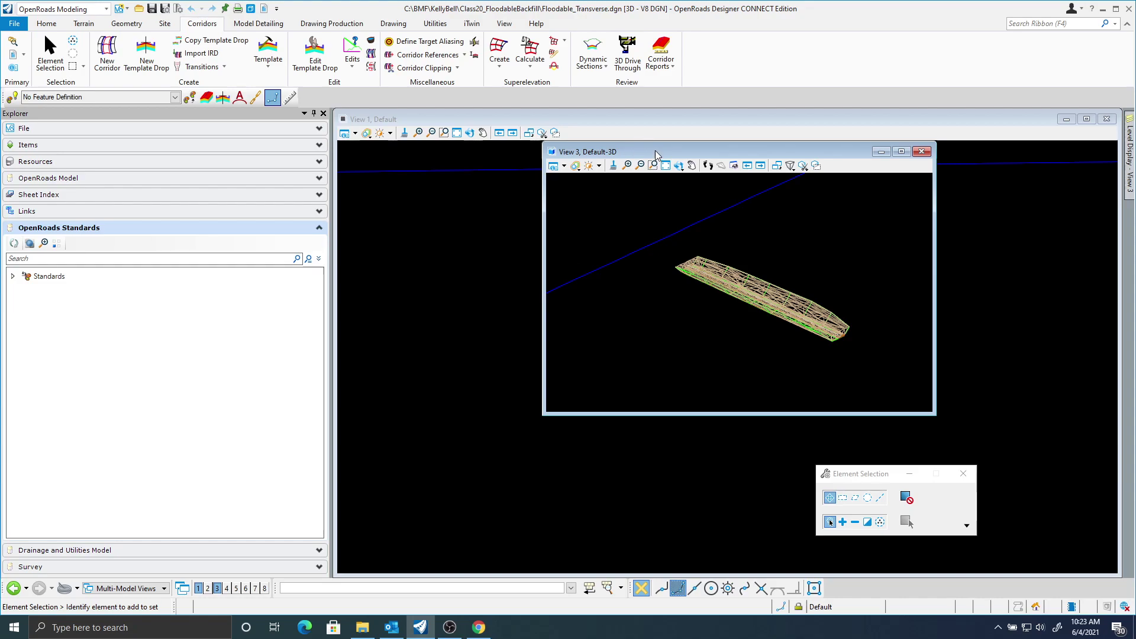
left_click_drag(655, 150, 883, 210)
scroll(603, 271, "down", 1)
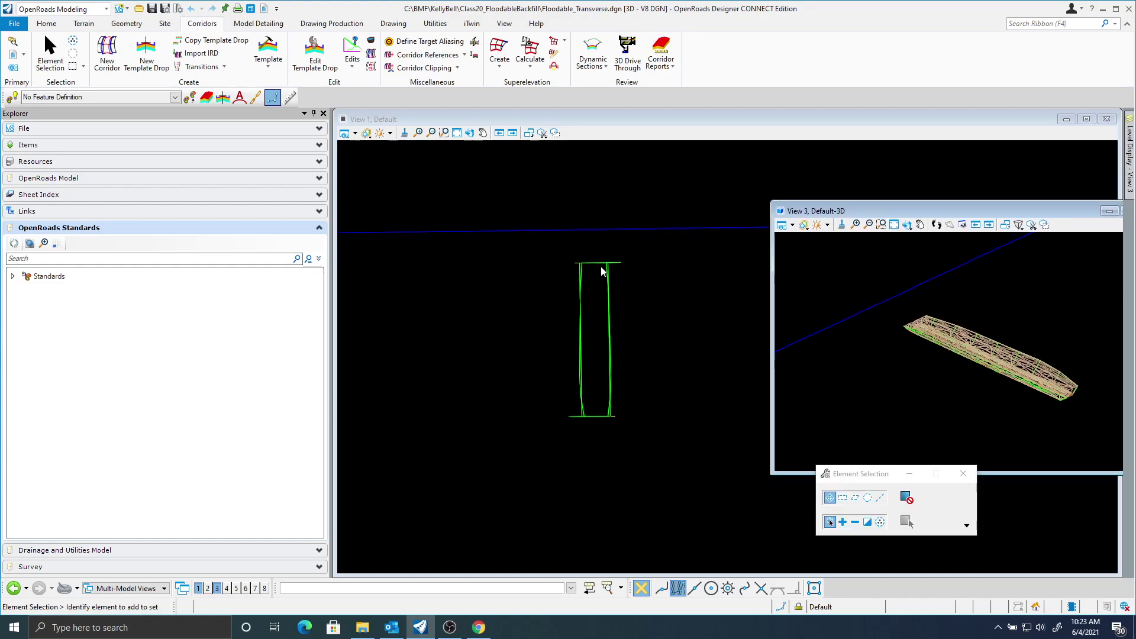
- Review the reference files attached to the Default model, including TRN_PostStage1_Subgrade_MergeEB1_06030181SPN.dgn
left_click(386, 119)
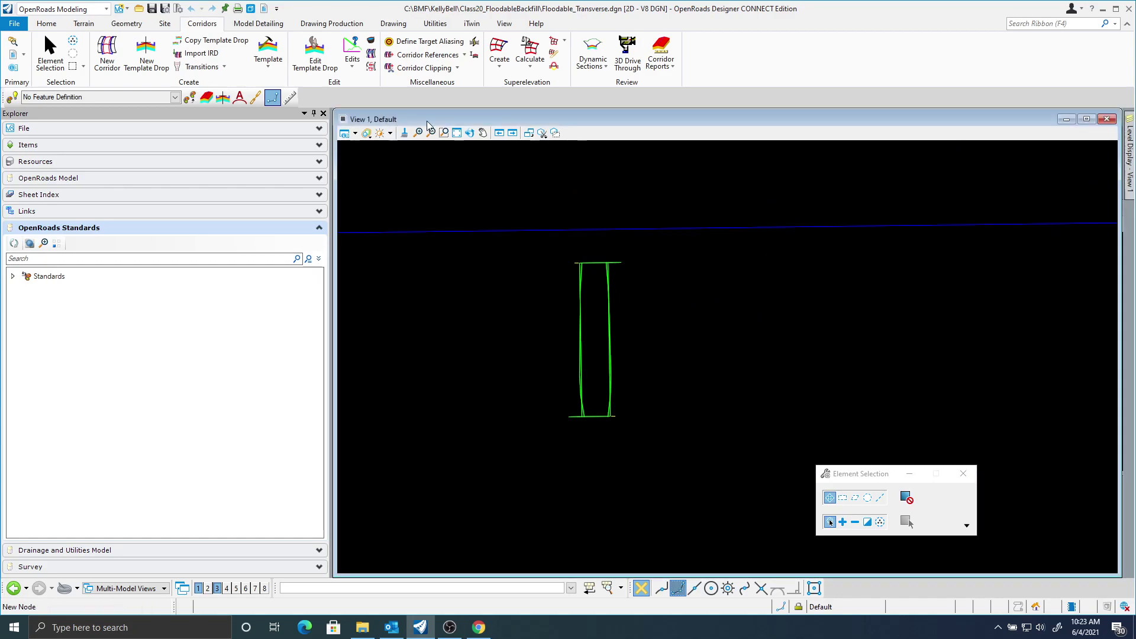
left_click(13, 55)
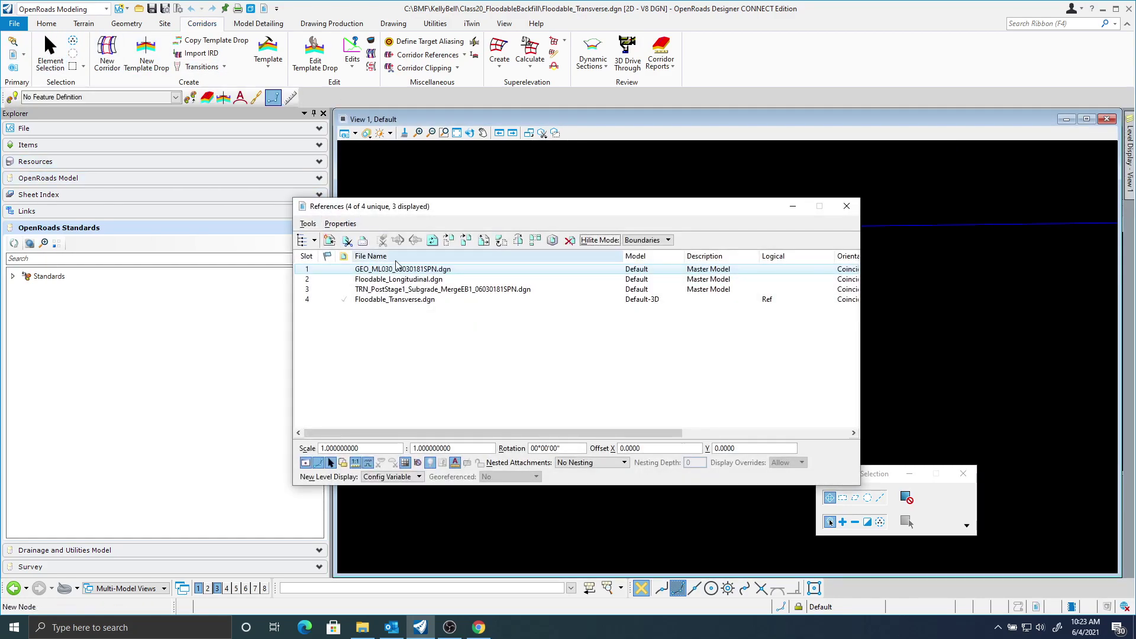
left_click(441, 289)
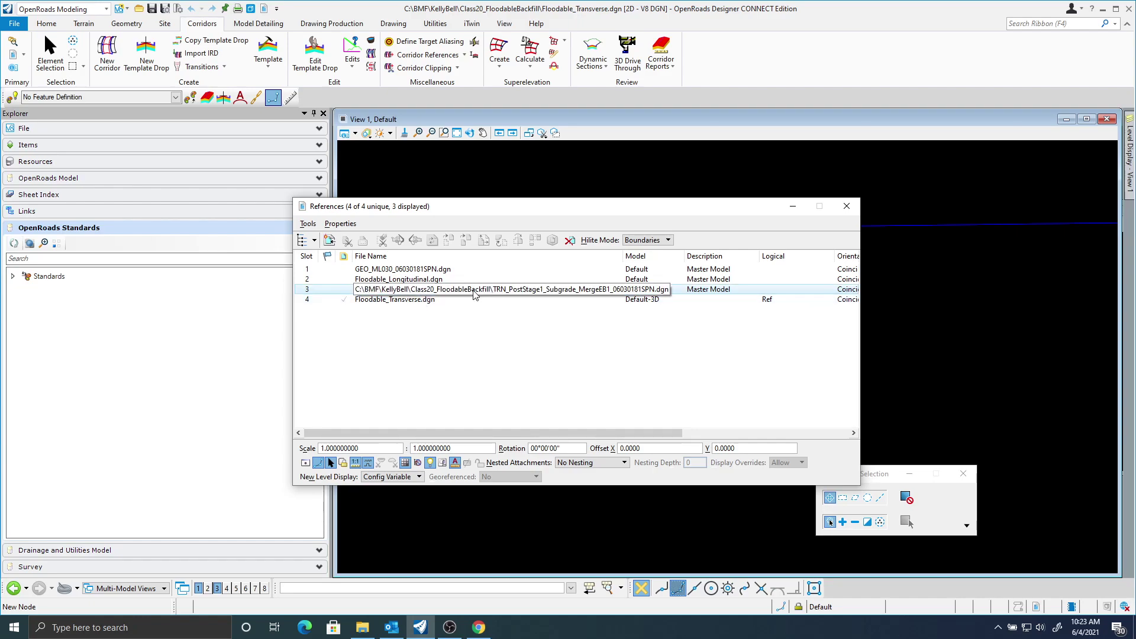
left_click(846, 207)
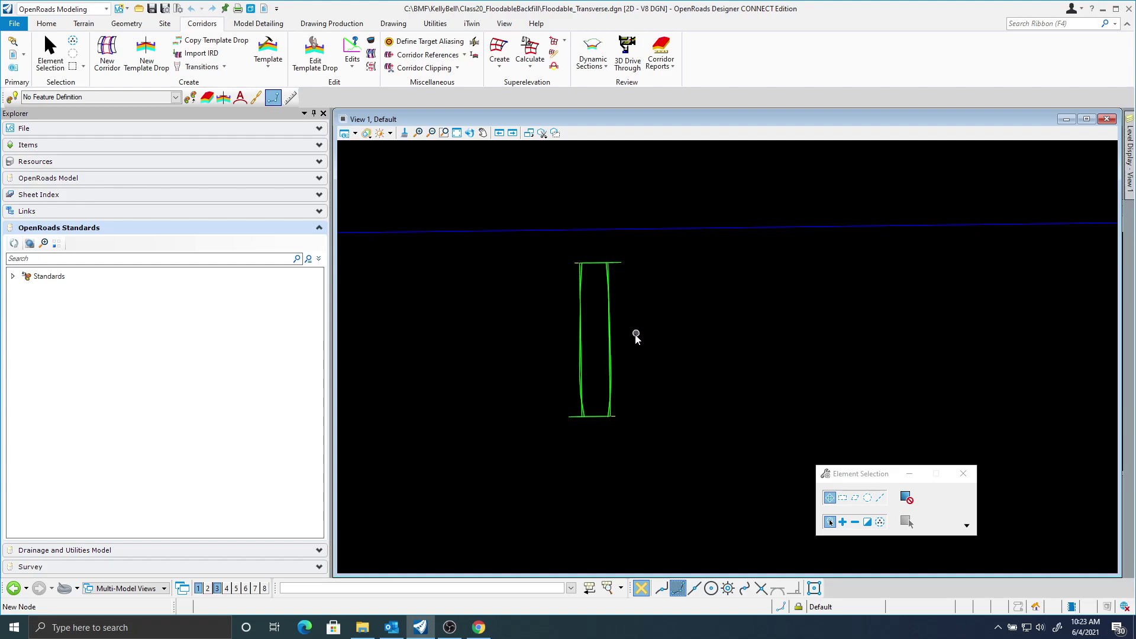
- Examine the transverse backfill corridor in plan and inspect its mesh from different angles in the 3D view
scroll(589, 333, "up", 2)
scroll(591, 281, "down", 3)
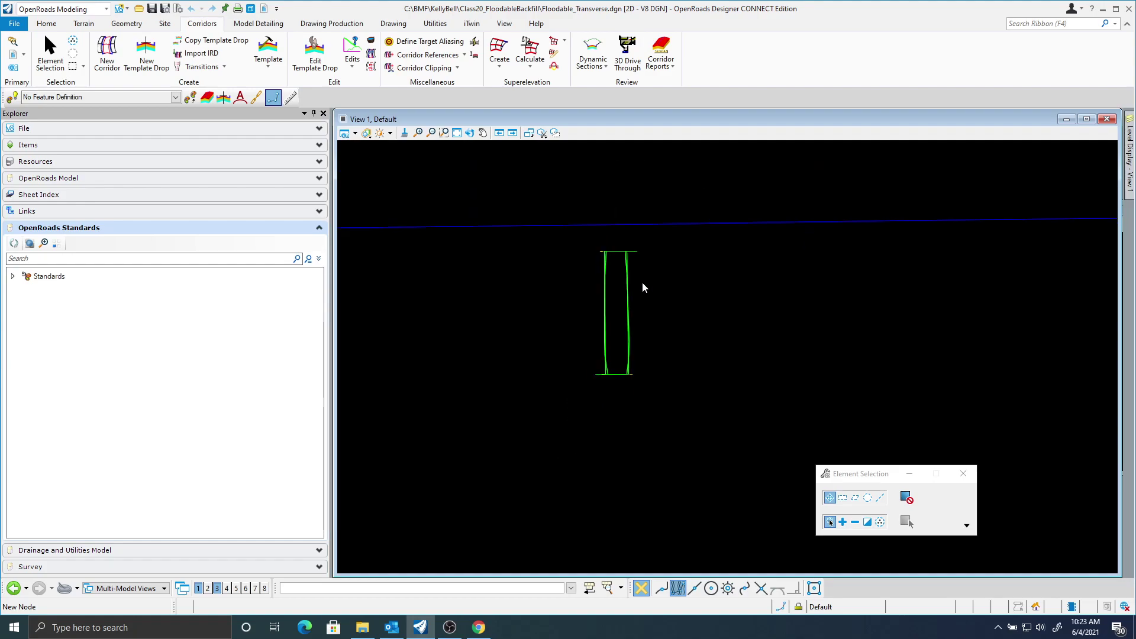
middle_click_drag(659, 295, 617, 330)
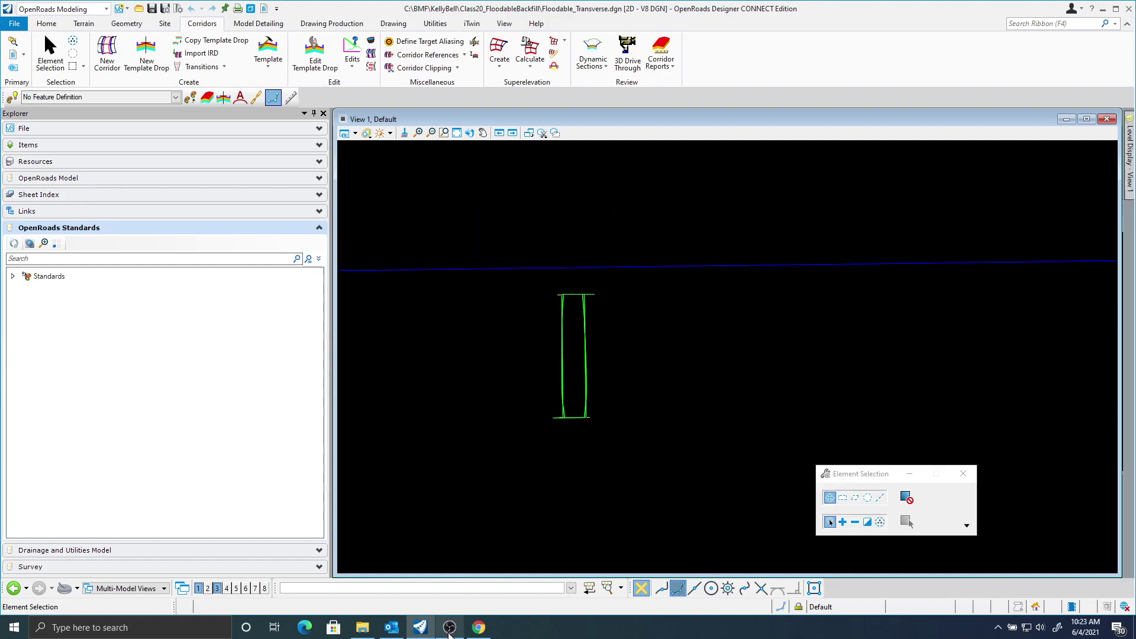
left_click(217, 588)
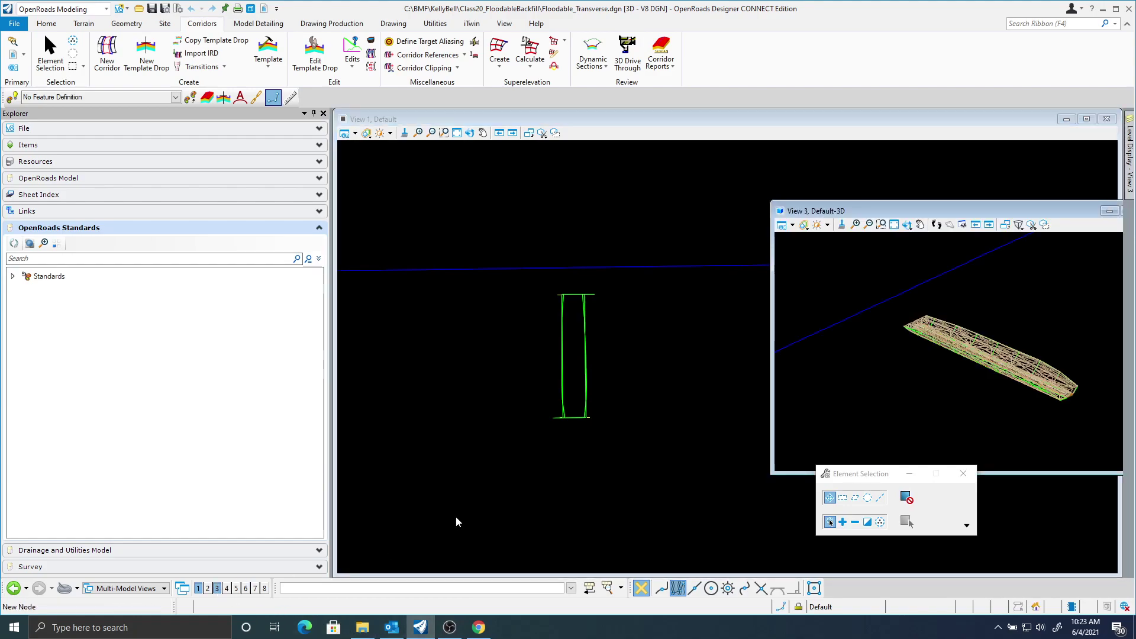
left_click(920, 224)
scroll(947, 381, "up", 3)
left_click(907, 224)
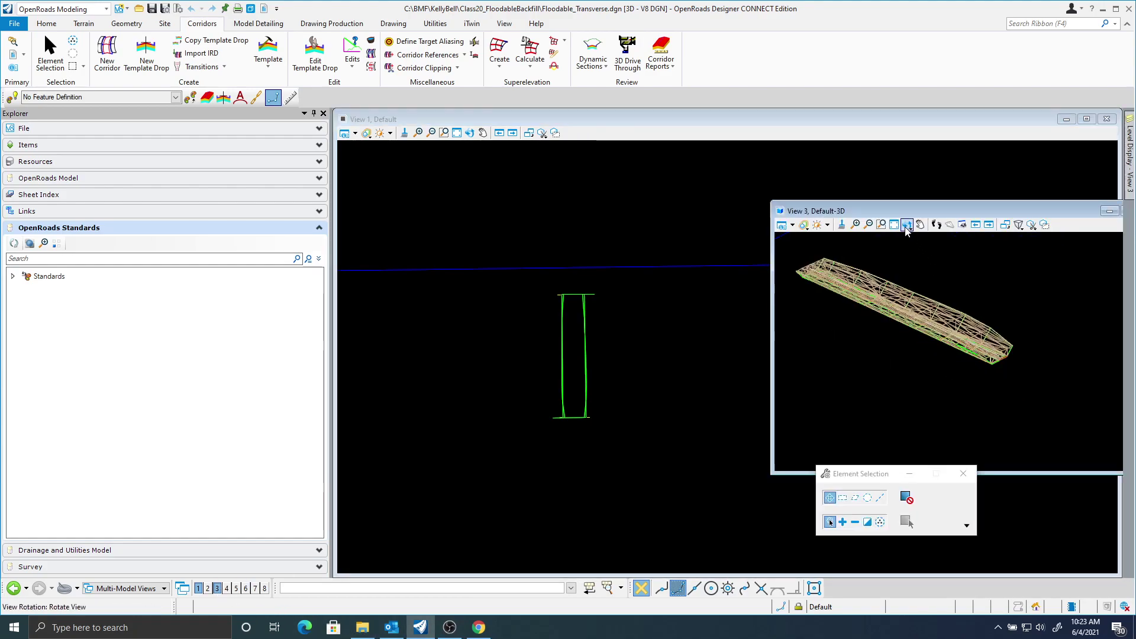
left_click(1005, 317)
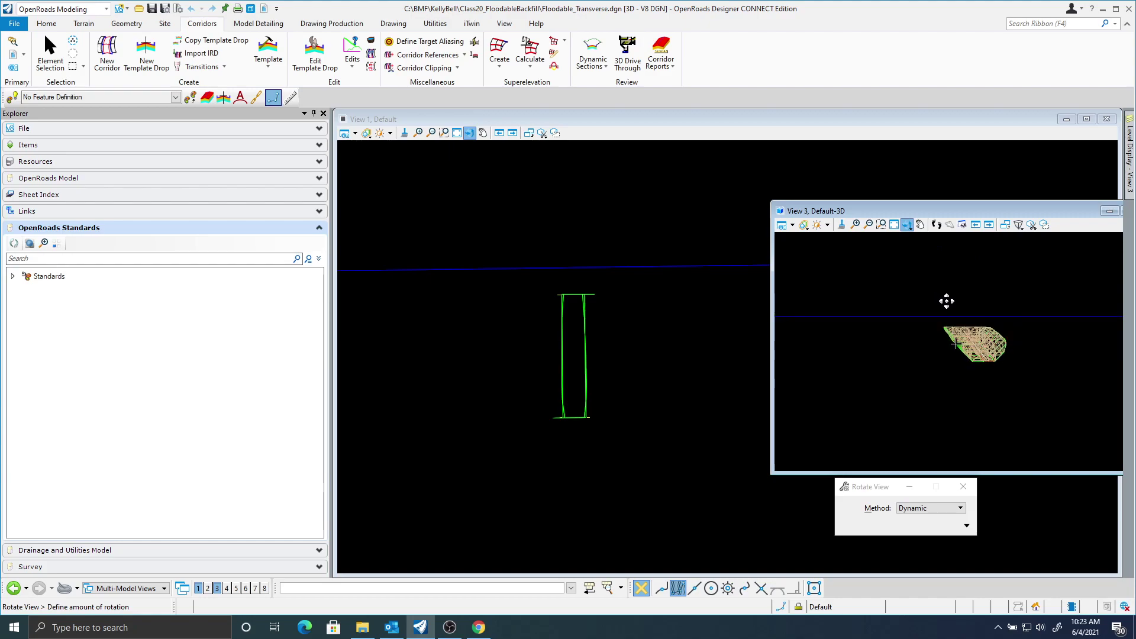
right_click(1016, 318)
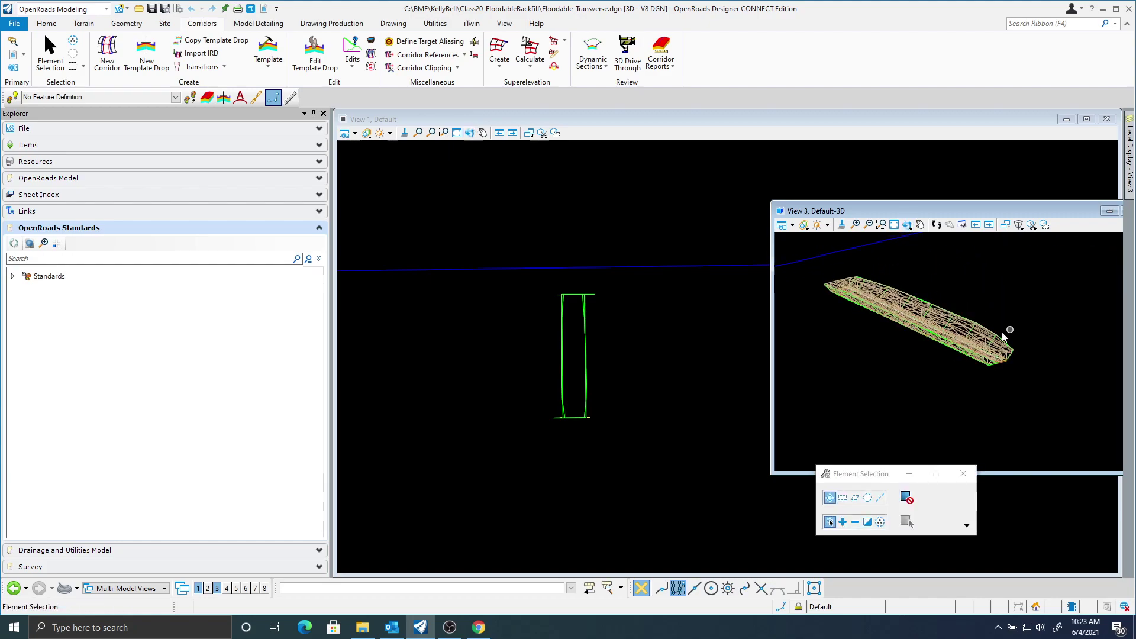
- Consult the soil plug typical section in dr101.pdf in Chrome again for the floodable backfill limits
left_click(481, 630)
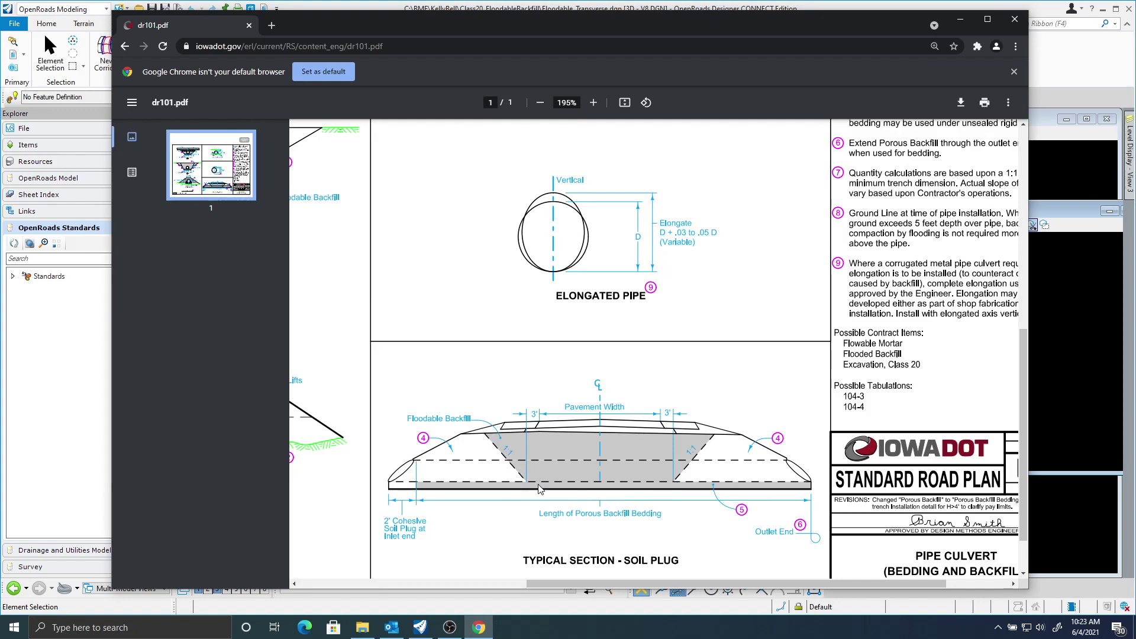
left_click(965, 22)
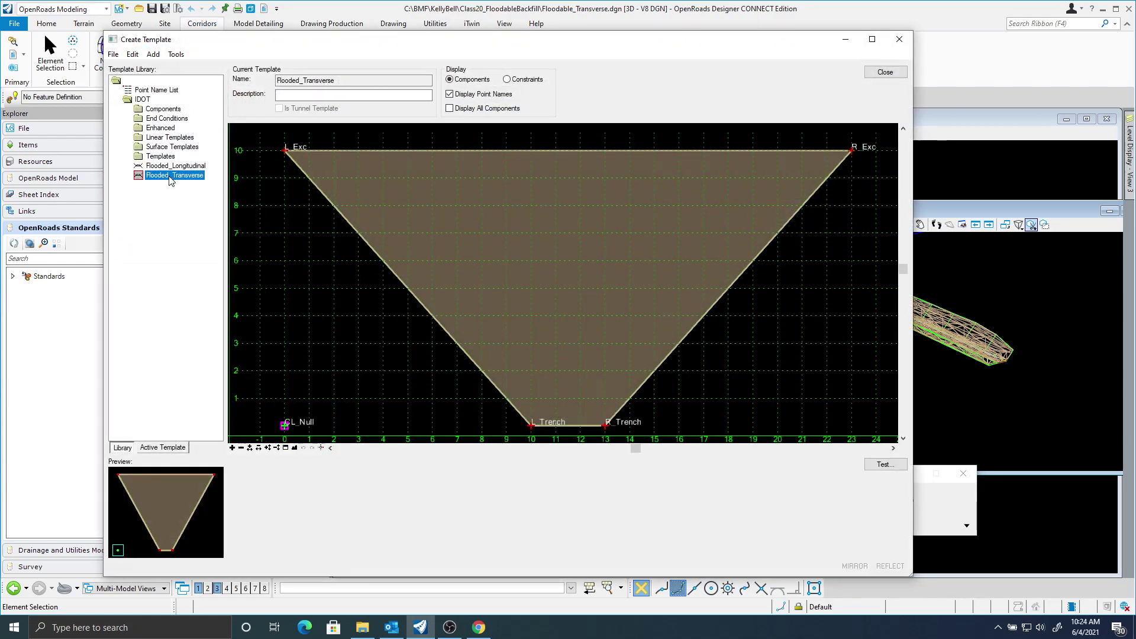
- Examine the Flooded_Transverse template and test its end conditions against the active terrain model at 0.00% surface slope
scroll(391, 309, "down", 1)
middle_click_drag(383, 313, 466, 325)
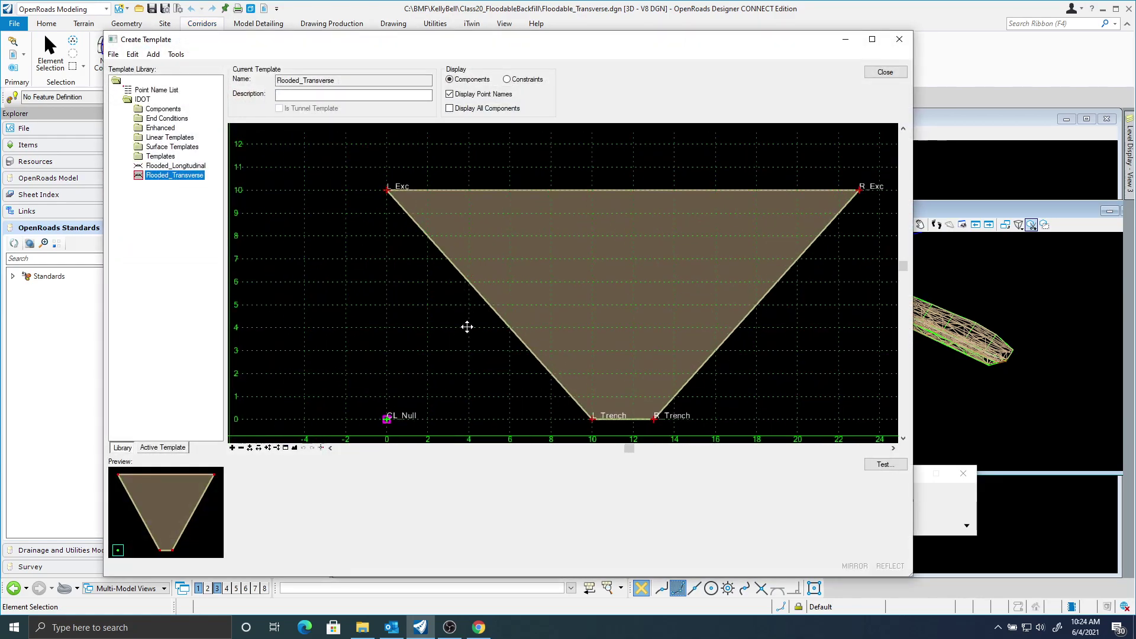
middle_click_drag(530, 363, 458, 296)
middle_click_drag(470, 254, 484, 286)
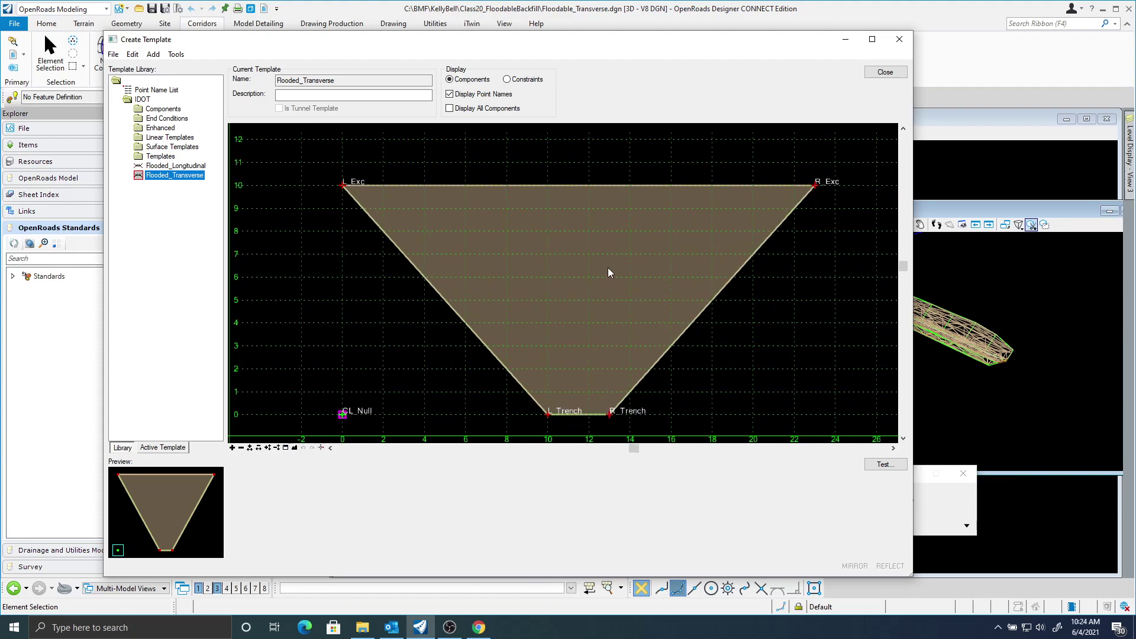
left_click(885, 464)
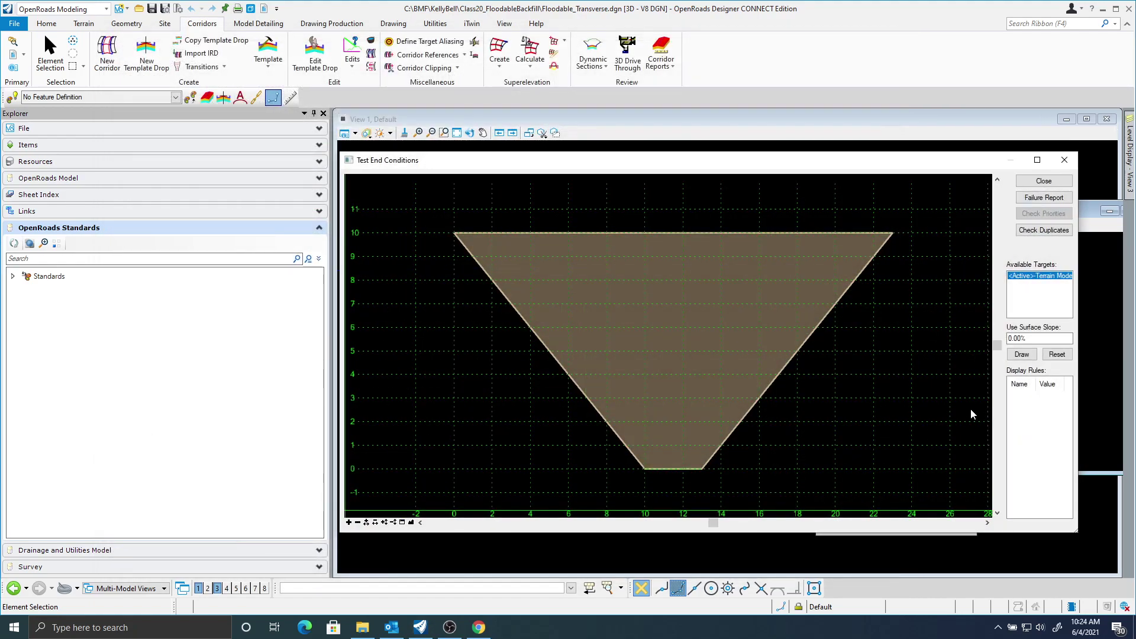
left_click(1022, 354)
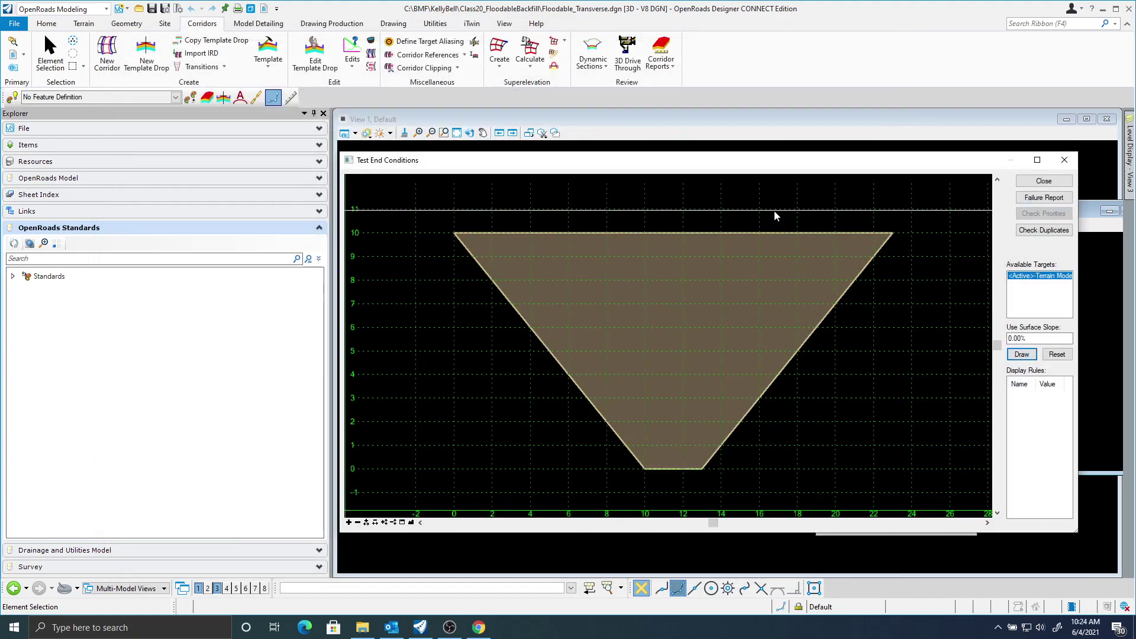
left_click(1044, 180)
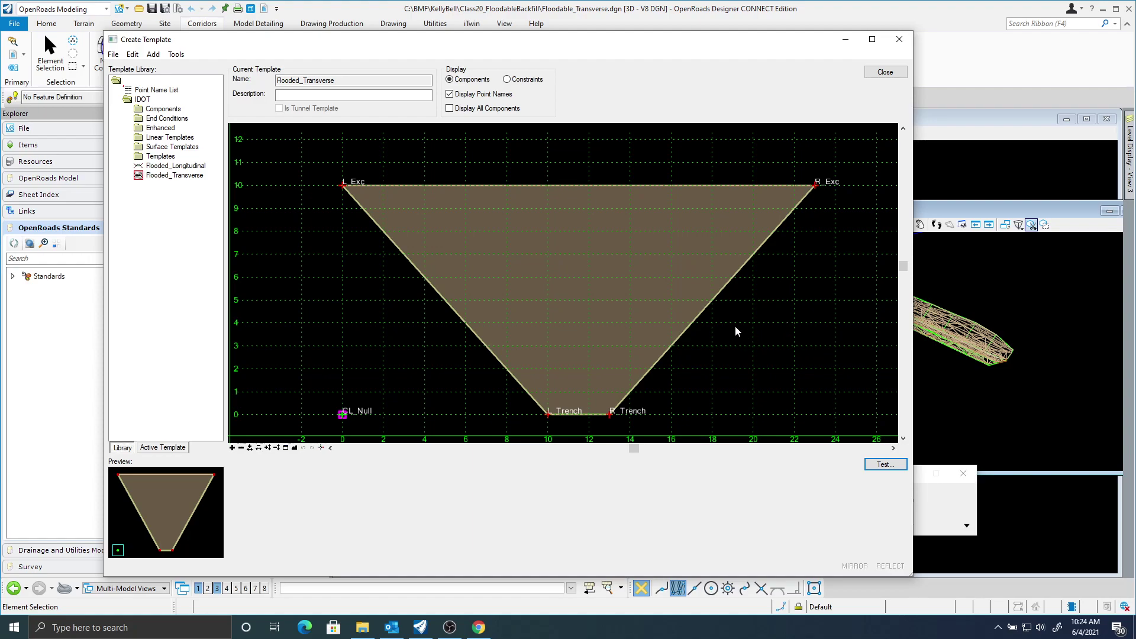
- Review the slope and vertical constraints of the R_Exc template point, and close the template editor
double_click(815, 187)
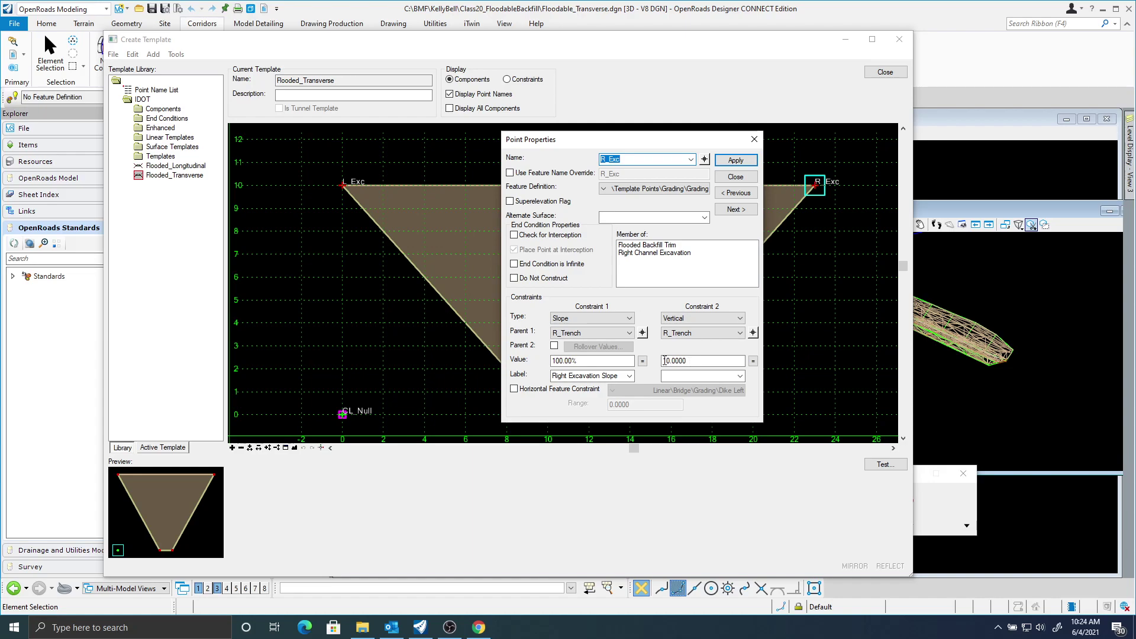
left_click(737, 177)
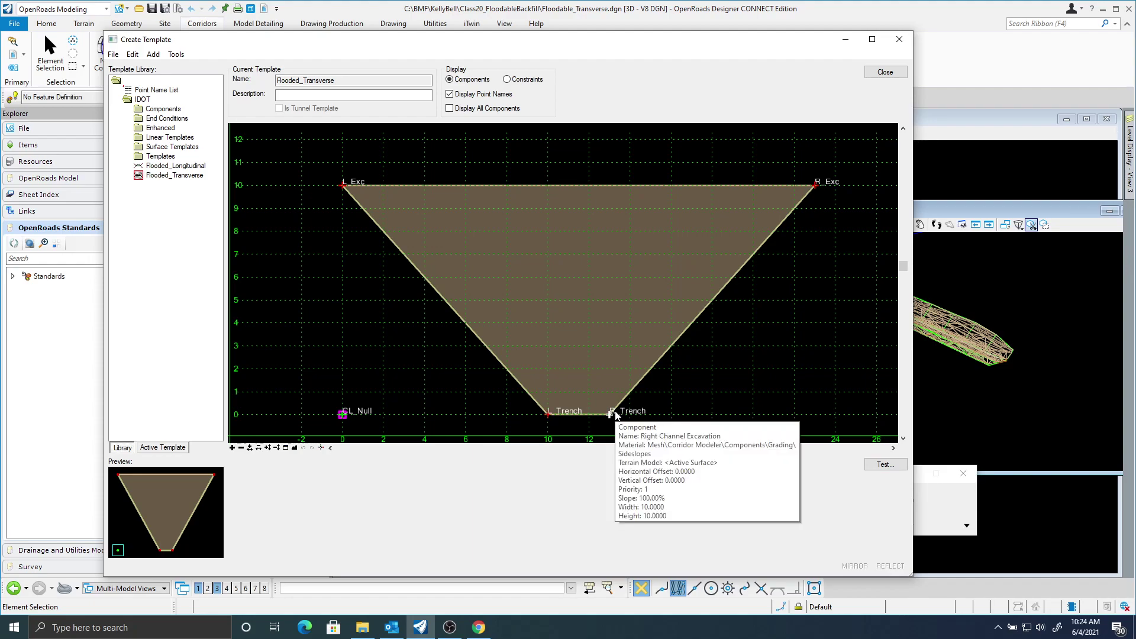
left_click(885, 74)
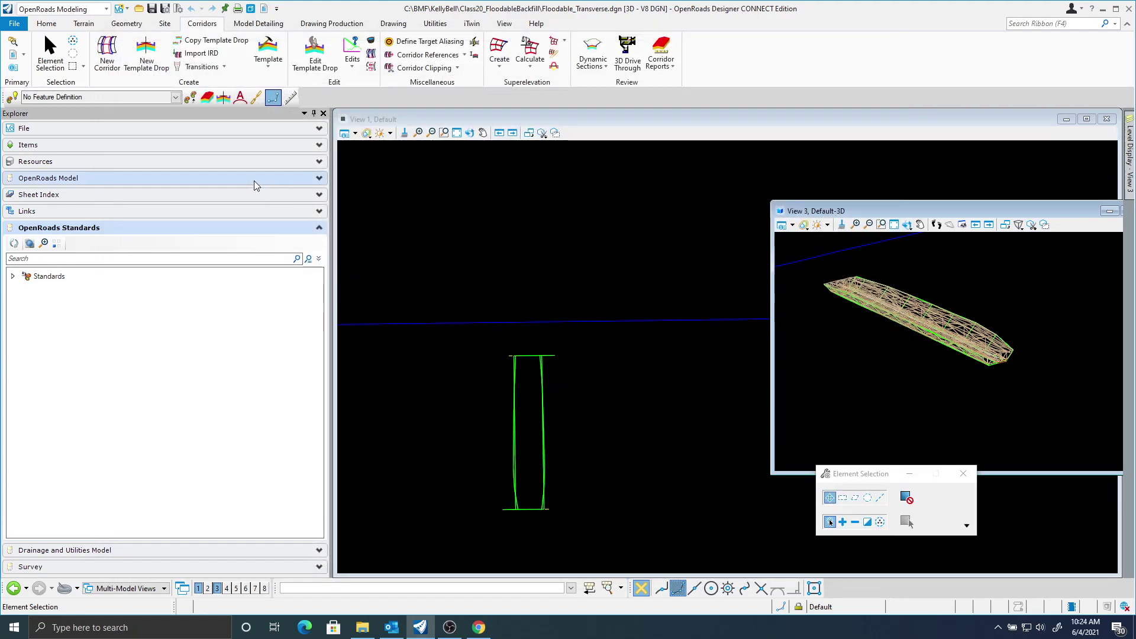
- Set the active feature definition to Draft_DNC from Linear\Miscellaneous and bring up the geometry tools
left_click(175, 98)
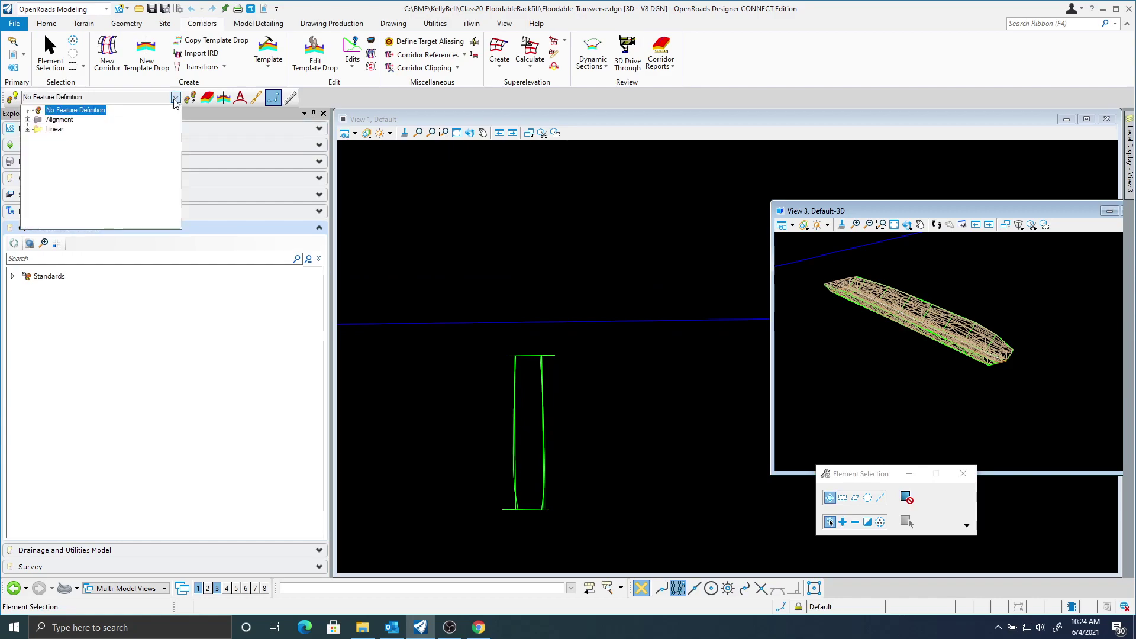
left_click(27, 129)
left_click(39, 205)
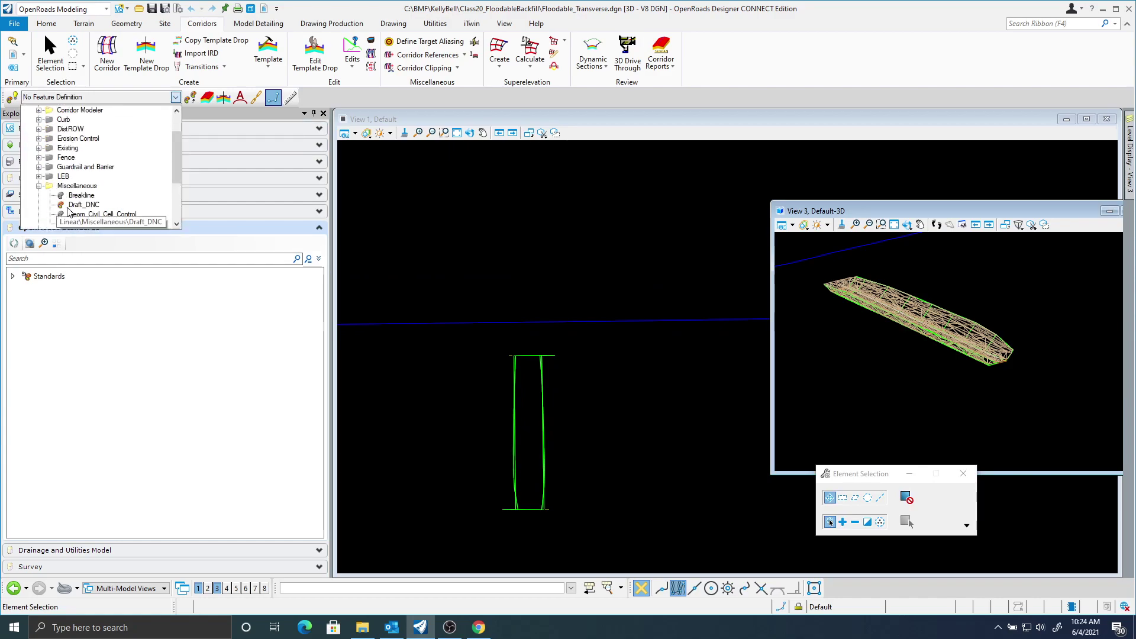
left_click(77, 215)
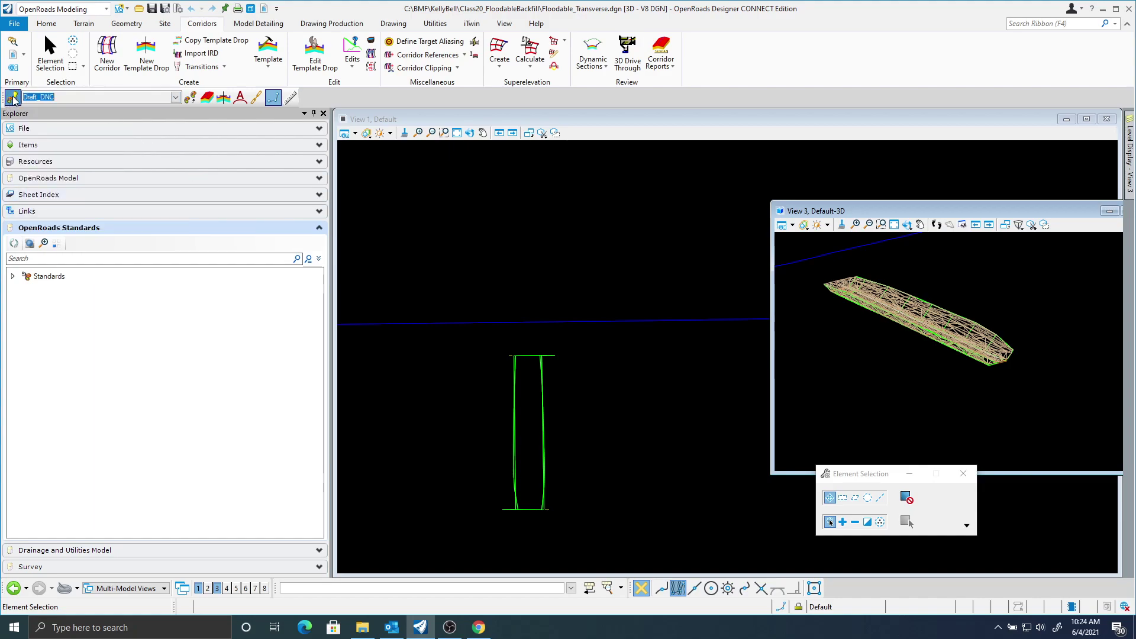
left_click(126, 23)
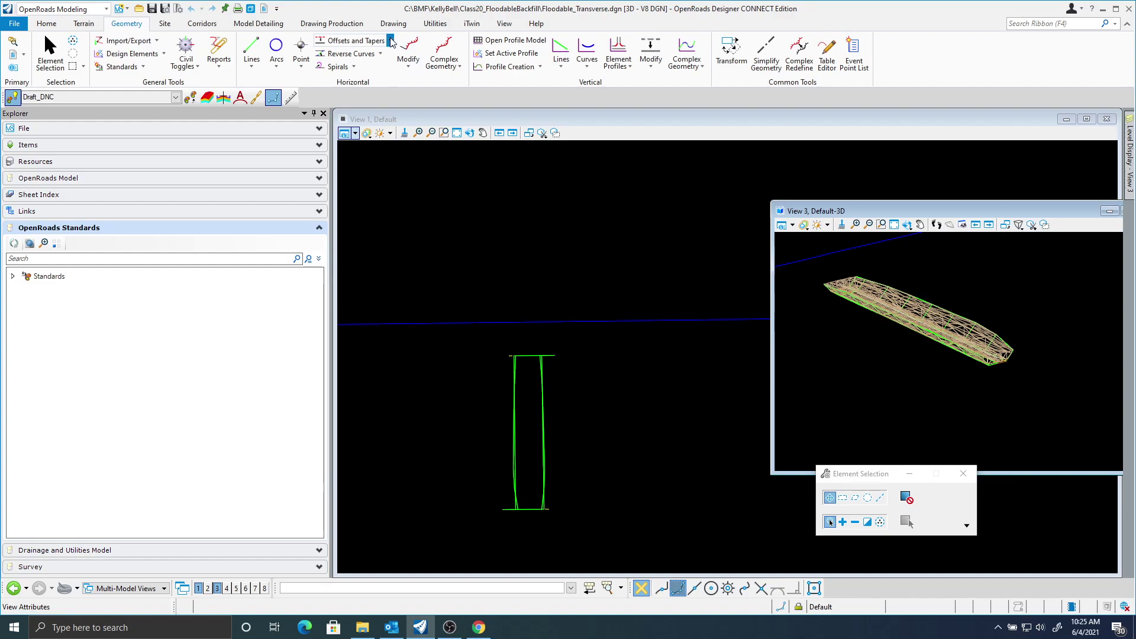
- Offset the entire blue roadway alignment by 29 to its lower side with Single Offset Entire Element, without mirroring
left_click(357, 40)
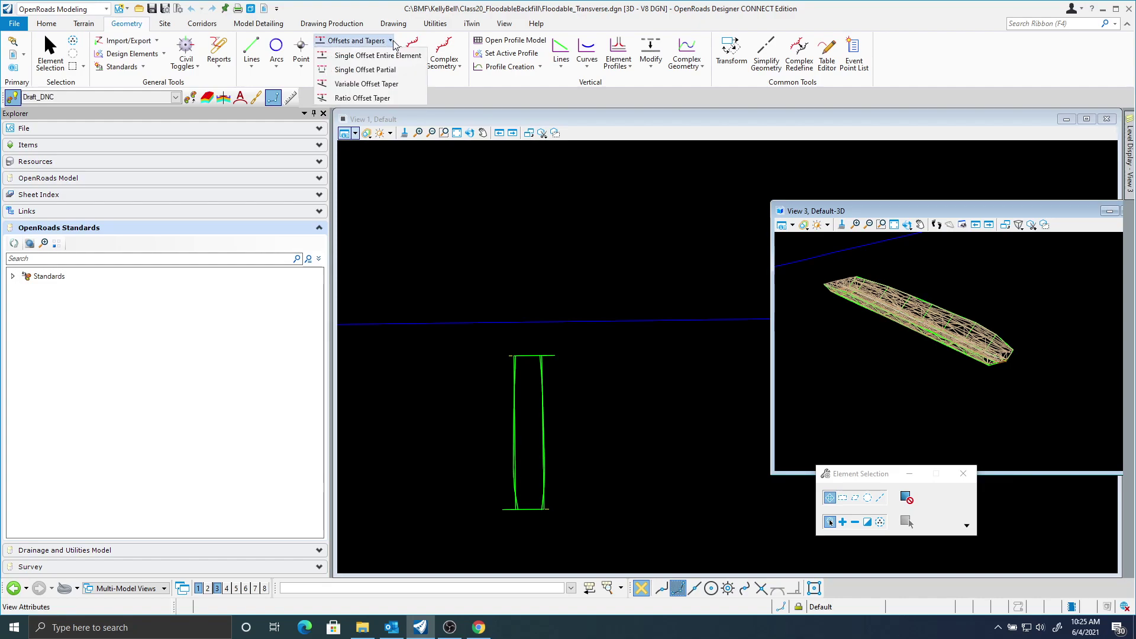
left_click(360, 56)
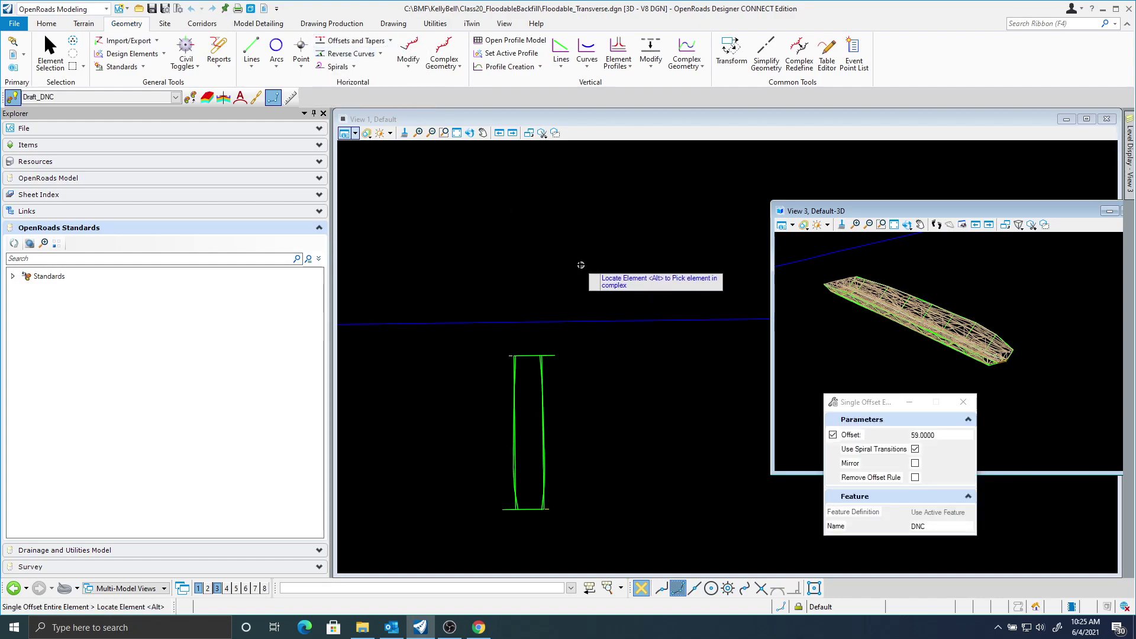
left_click(590, 324)
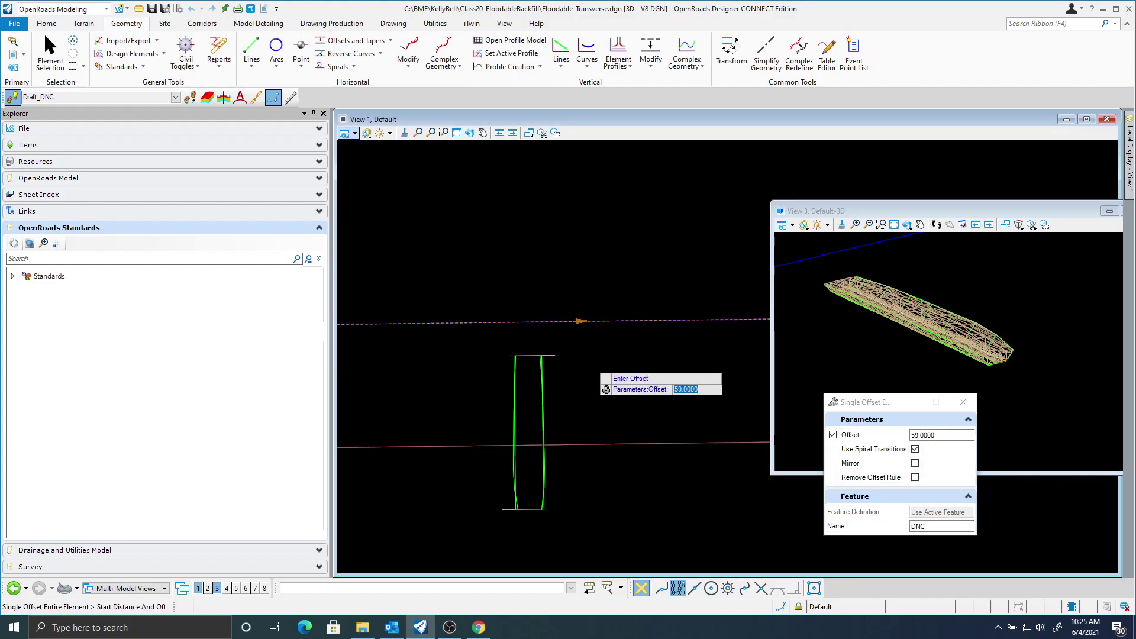
type("29")
key("Return")
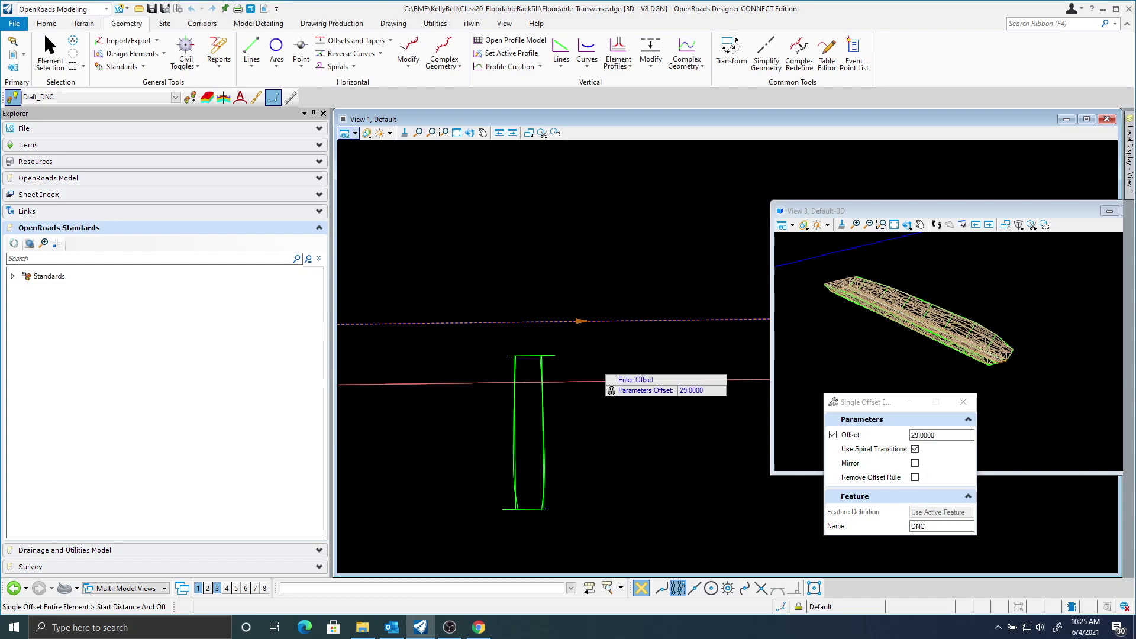
key("Return")
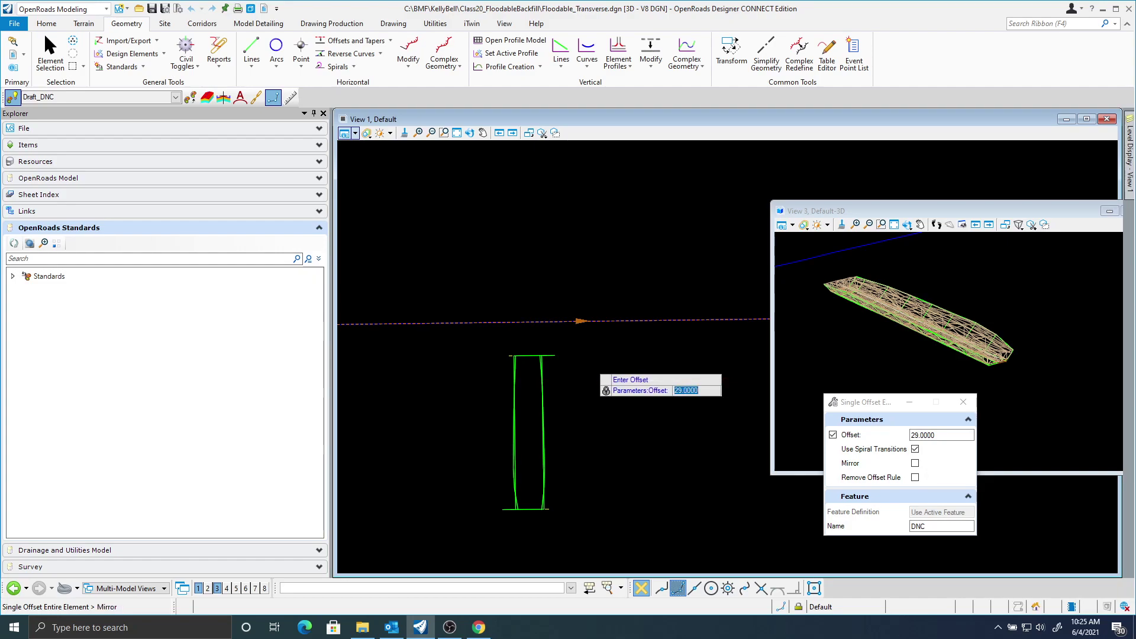
key("Return")
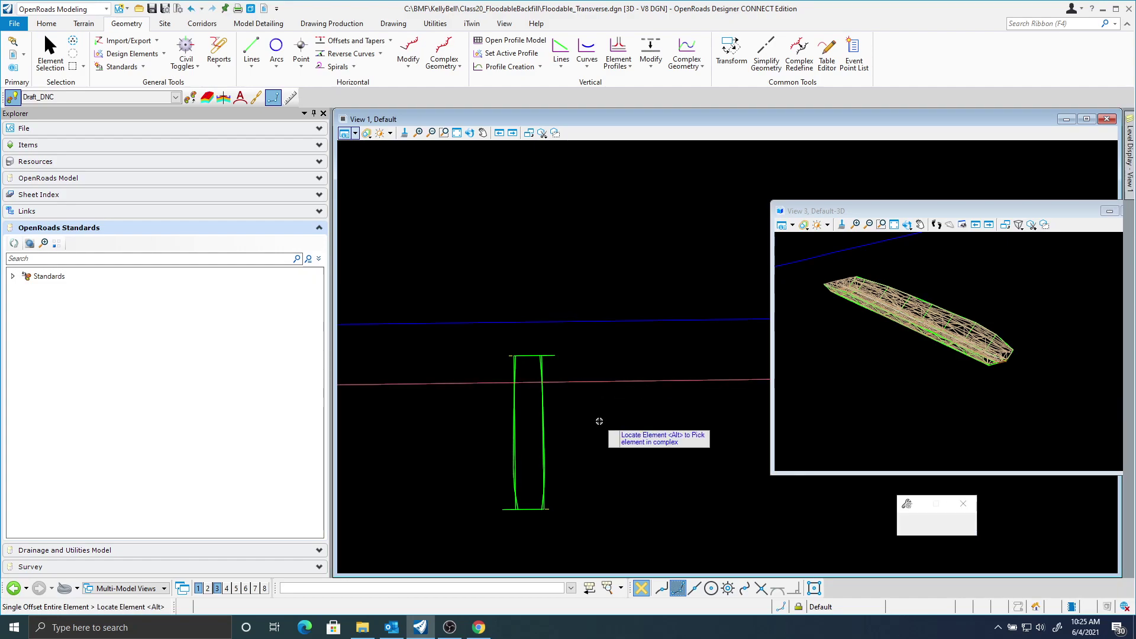
- Offset the same blue alignment by 59 on the same side to create the second trench limit line
left_click(583, 318)
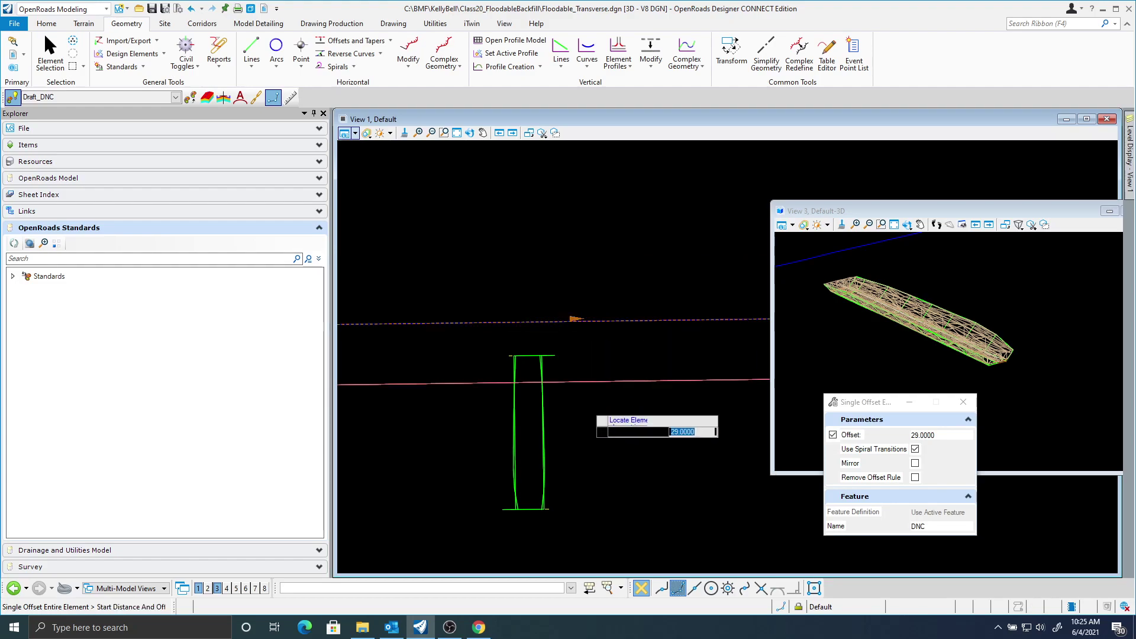
key("Home")
key("Delete")
type("5")
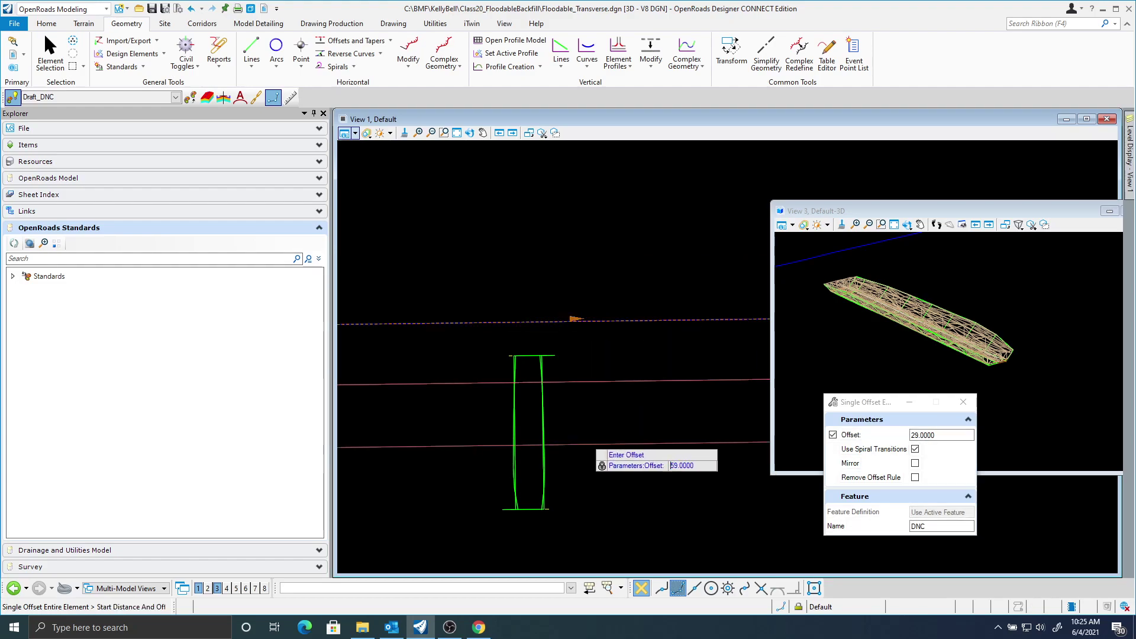
key("Return")
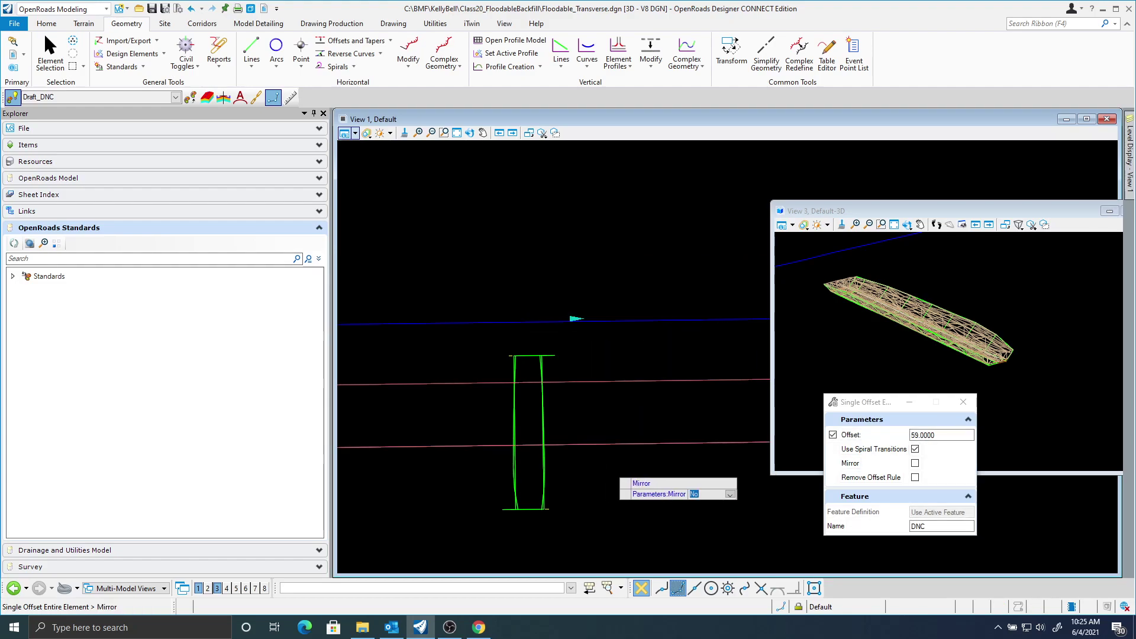
- Check the pavement width limits on the soil plug typical section in dr101.pdf in Chrome, and return to OpenRoads Designer
left_click(478, 627)
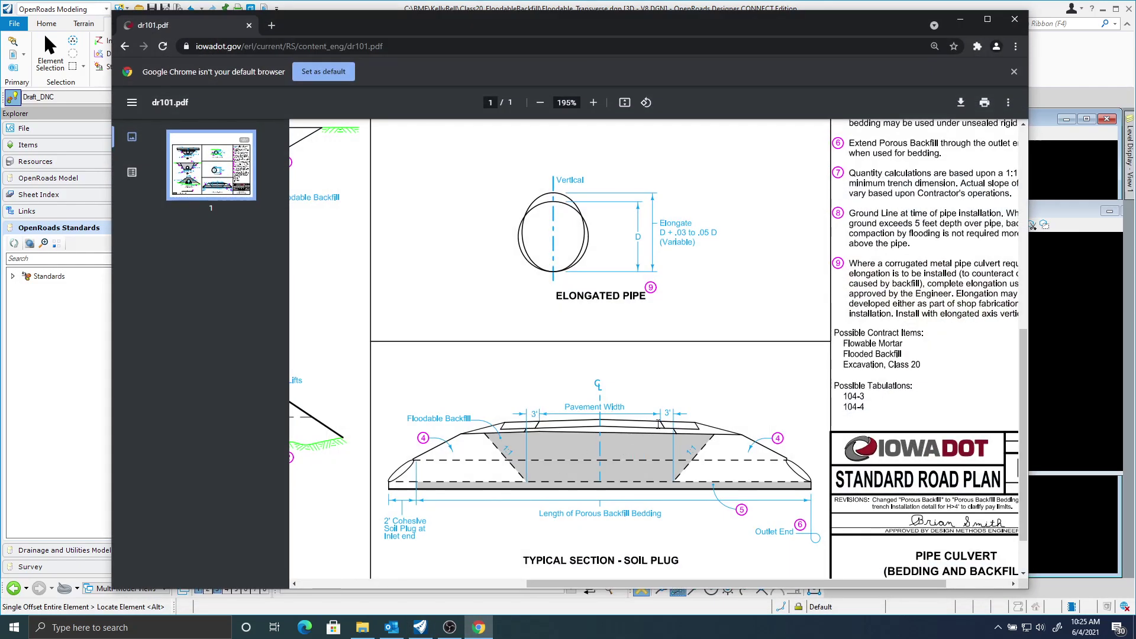
left_click(960, 19)
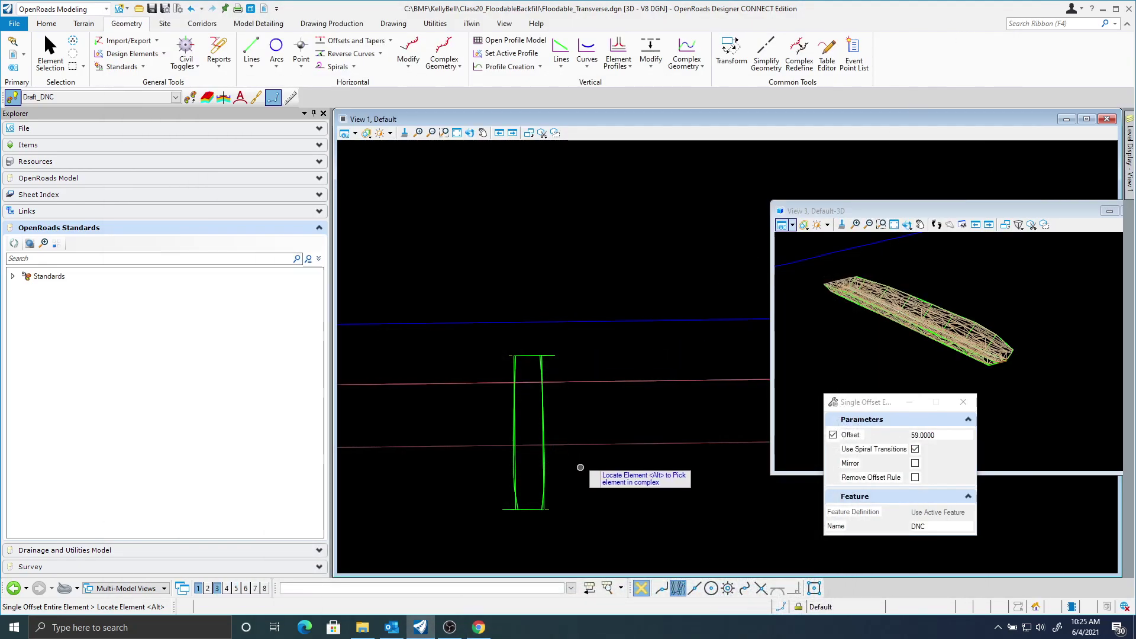
mouse_move(465, 419)
middle_mouse_down()
mouse_move(597, 409)
mouse_move(479, 406)
middle_mouse_up()
scroll(509, 402, "up", 2)
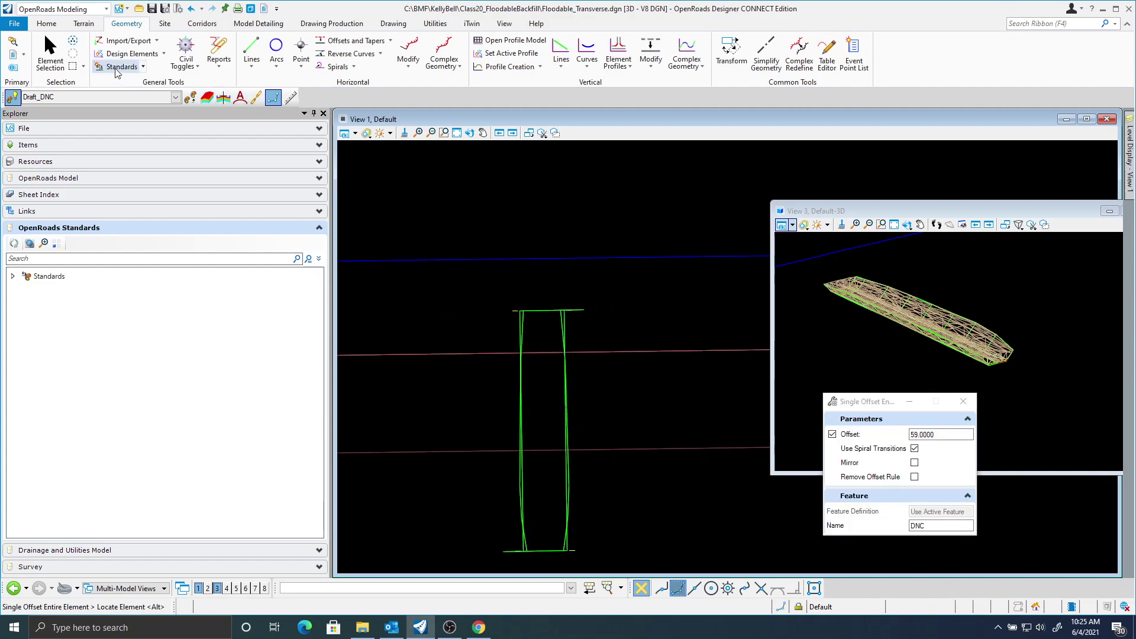
- Rename the offset line nearest the blue alignment as L_Trench
left_click(50, 53)
left_click(477, 354)
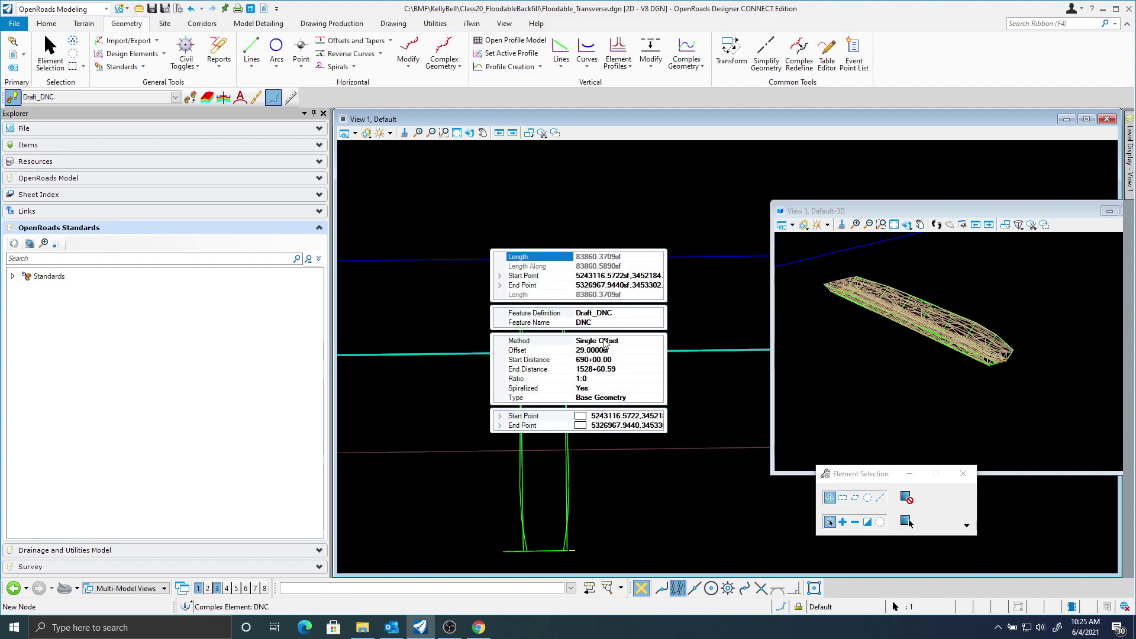
left_click(610, 323)
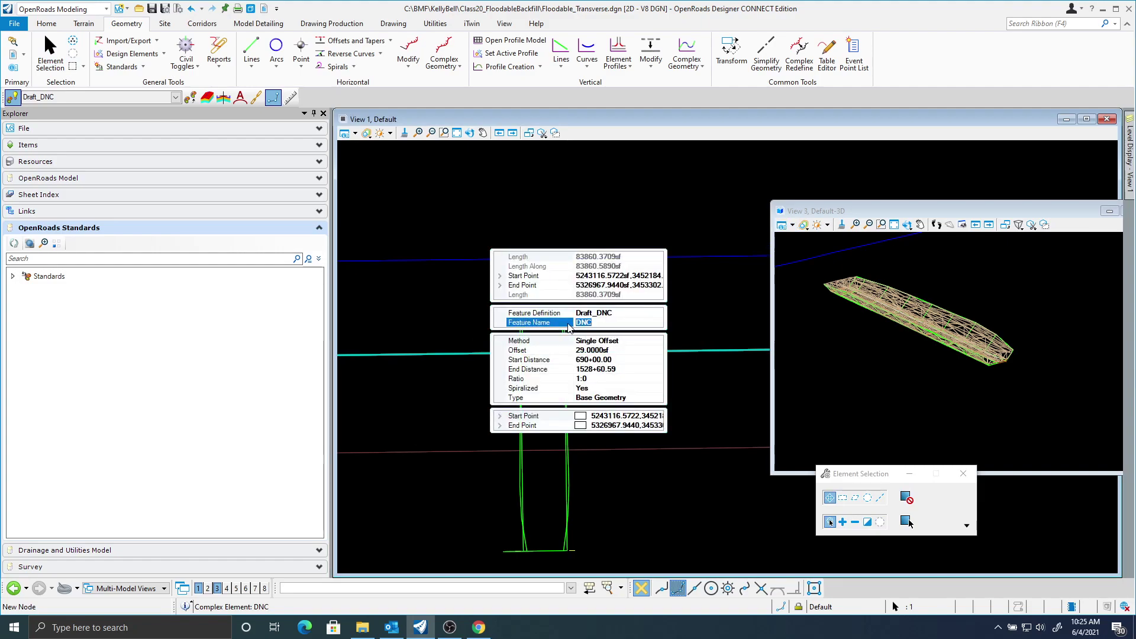
type("L_Trench")
key("Return")
left_click(451, 396)
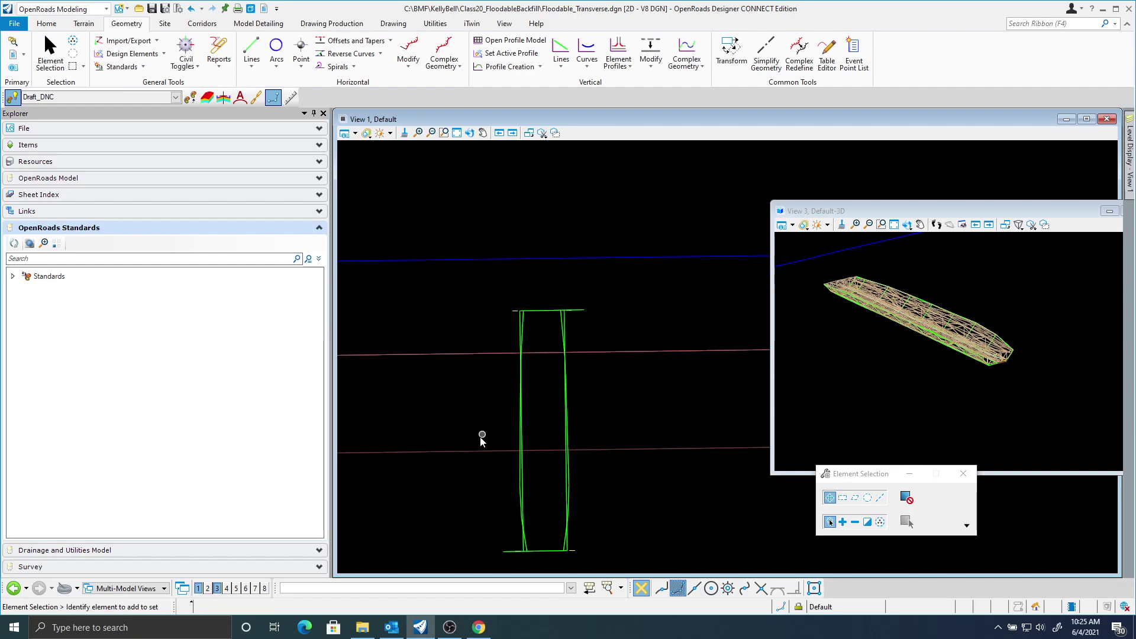
- Rename the 59-foot offset line farther from the blue alignment as R_Trench
left_click(473, 452)
mouse_move(472, 454)
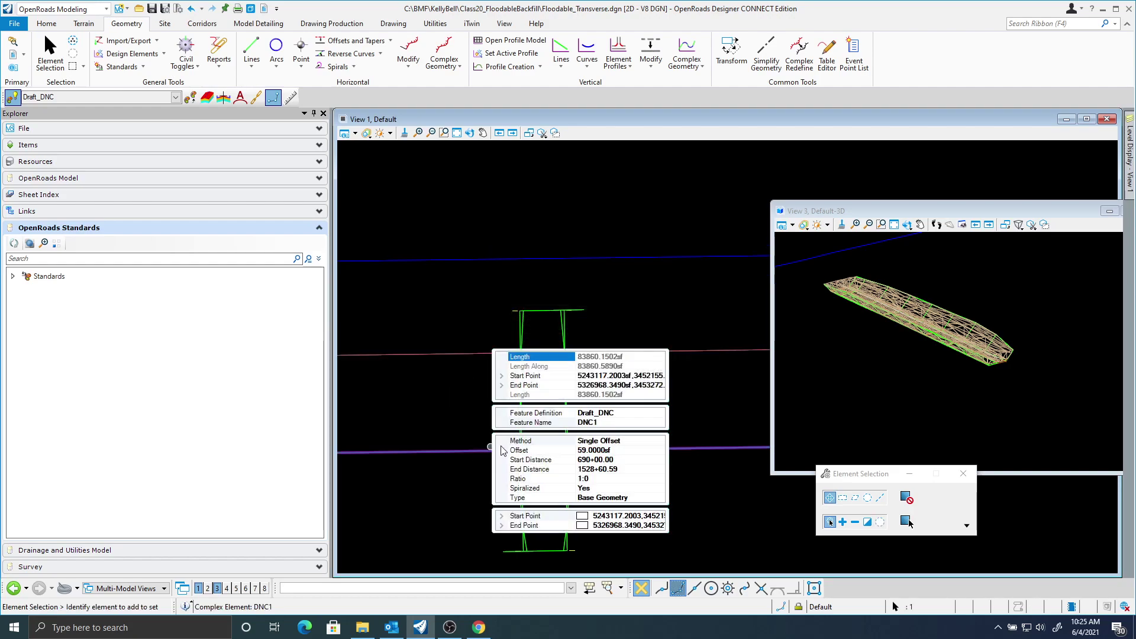
left_click(611, 420)
double_click(610, 420)
type("R_Trench")
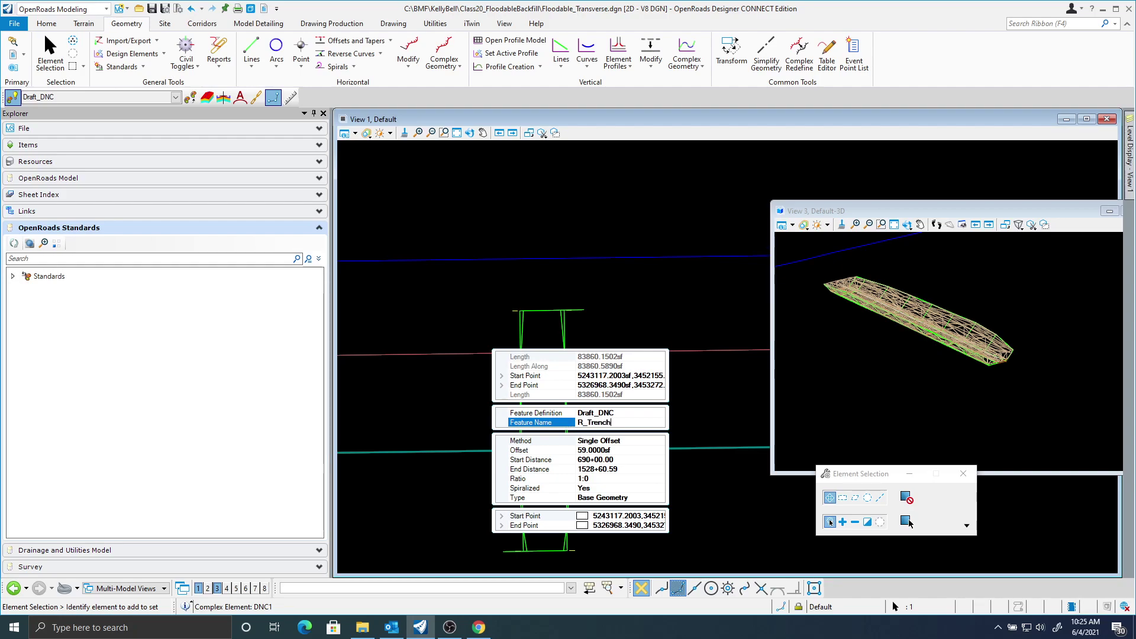
key("Return")
left_click(448, 402)
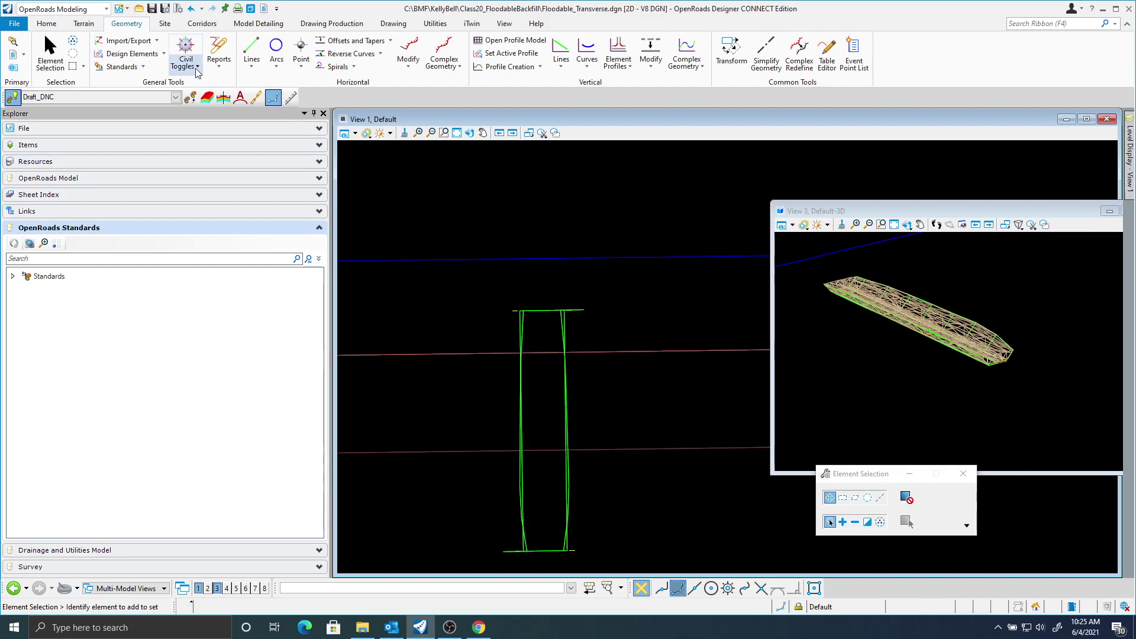
- Open the Flooded_Transverse template for editing to check its L_Trench and R_Trench points
left_click(210, 27)
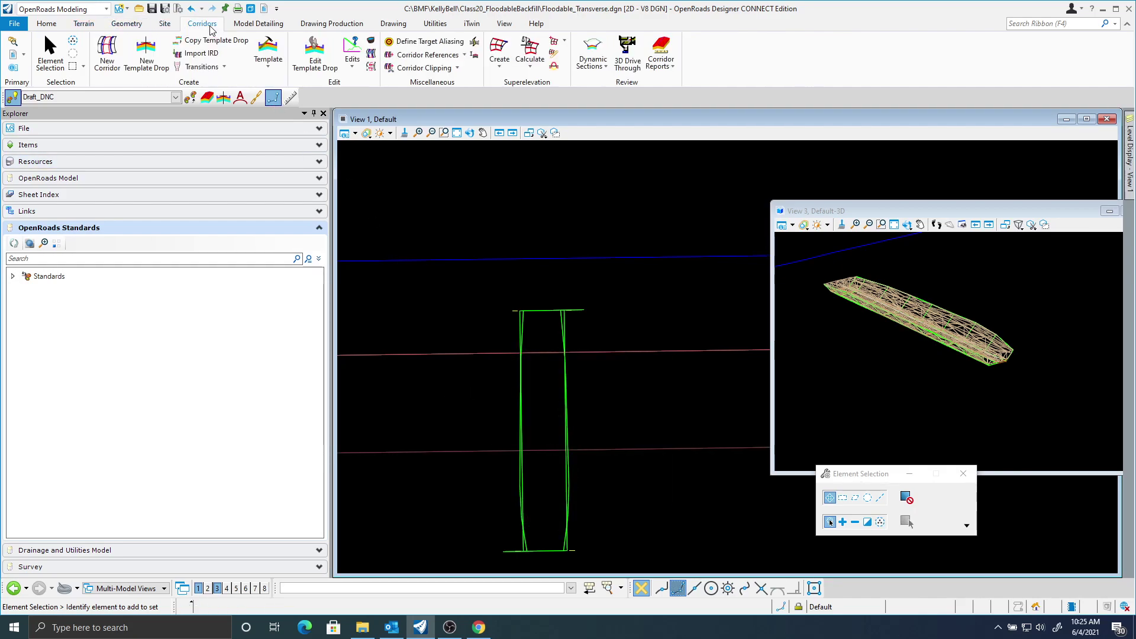
left_click(272, 50)
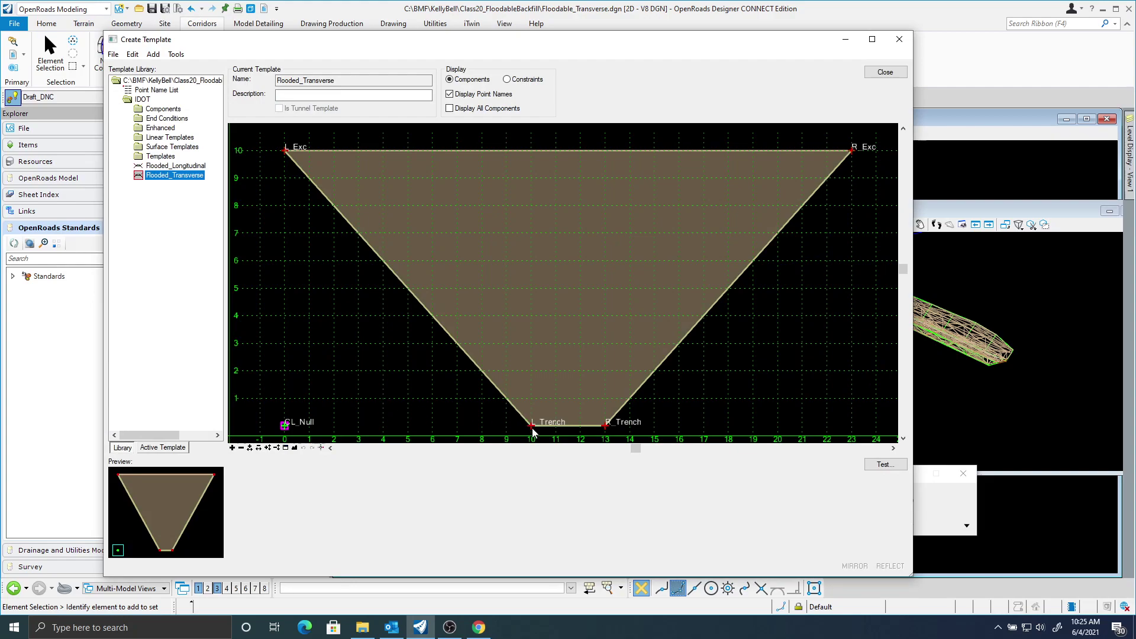
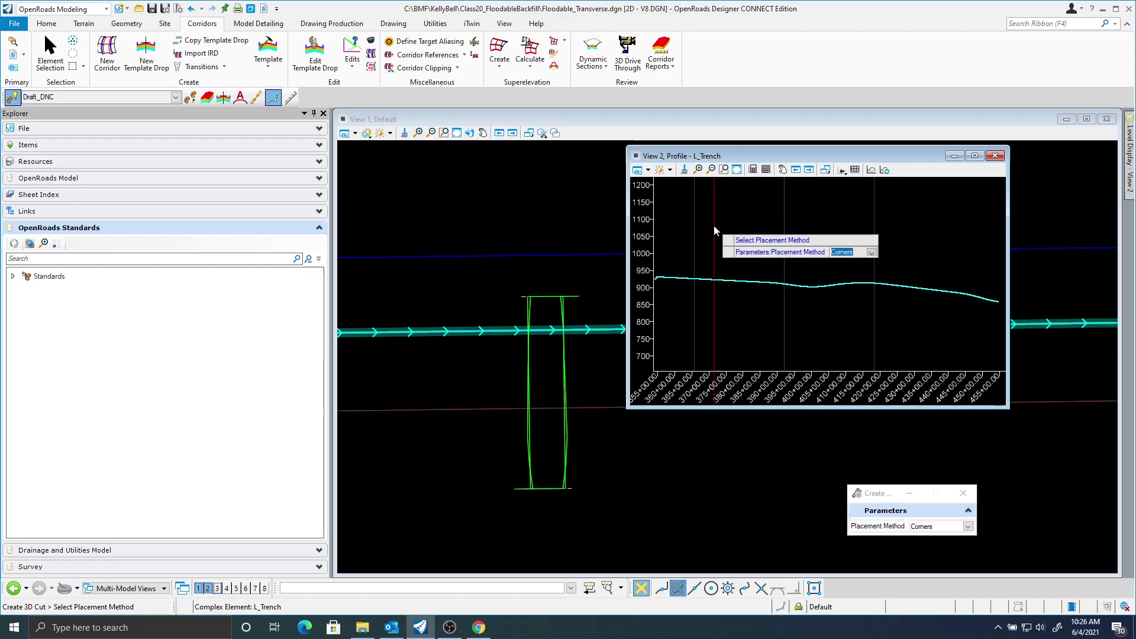
- Create a 3D cut in the L_Trench profile with the Corners placement method, spanning about stations 371+00 to 415+00
left_click(745, 225)
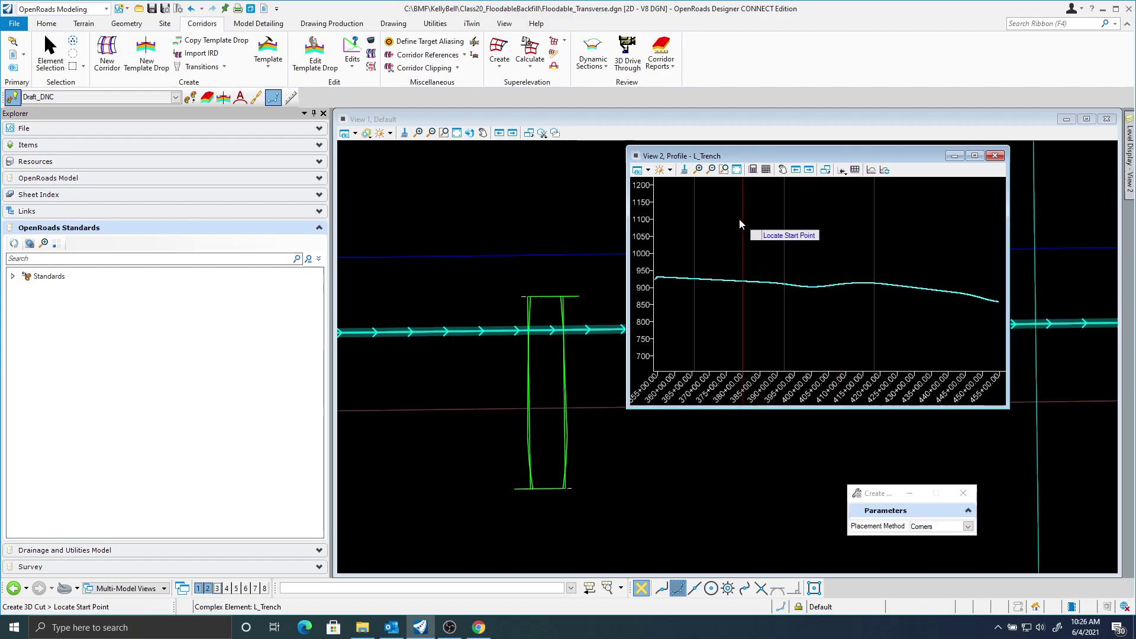
left_click(712, 215)
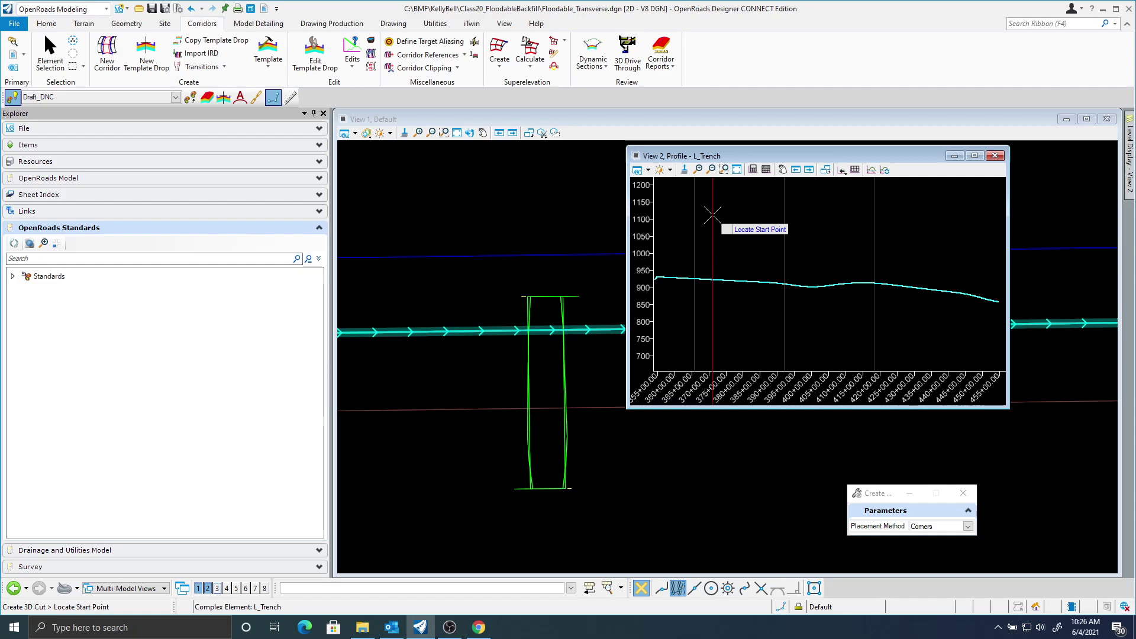
left_click(862, 339)
scroll(752, 298, "up", 12)
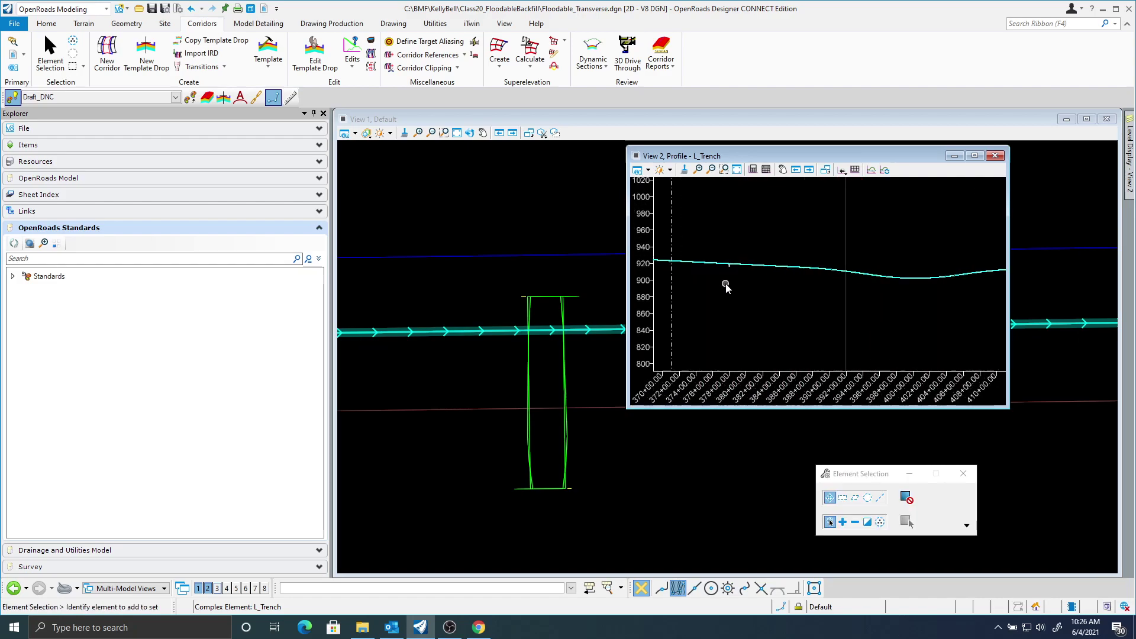
scroll(733, 249, "up", 5)
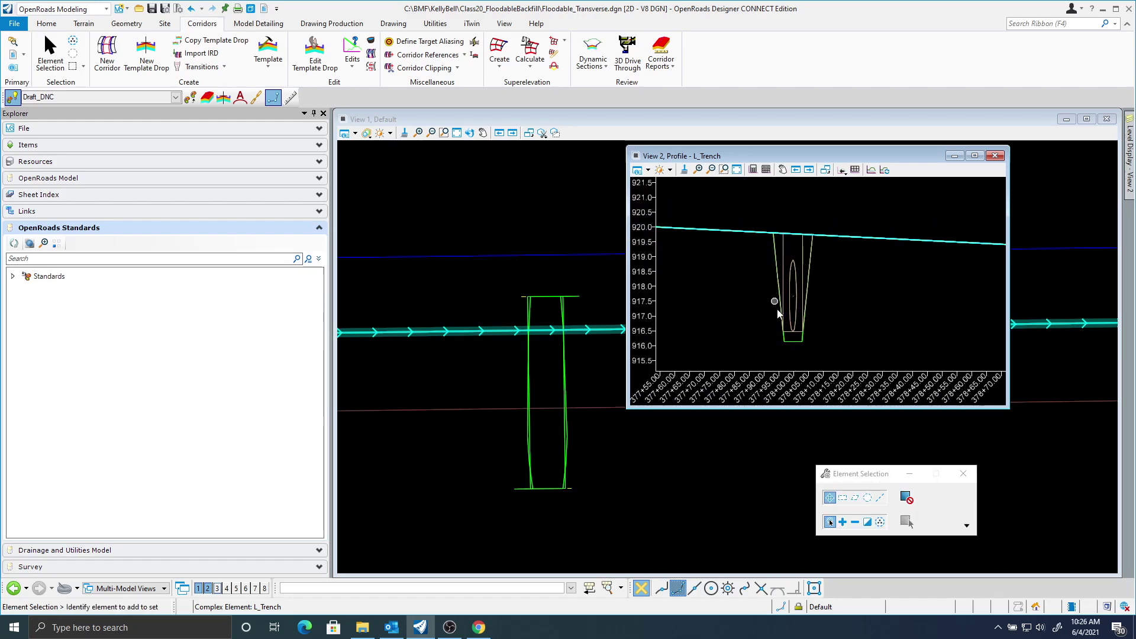
scroll(776, 307, "down", 15)
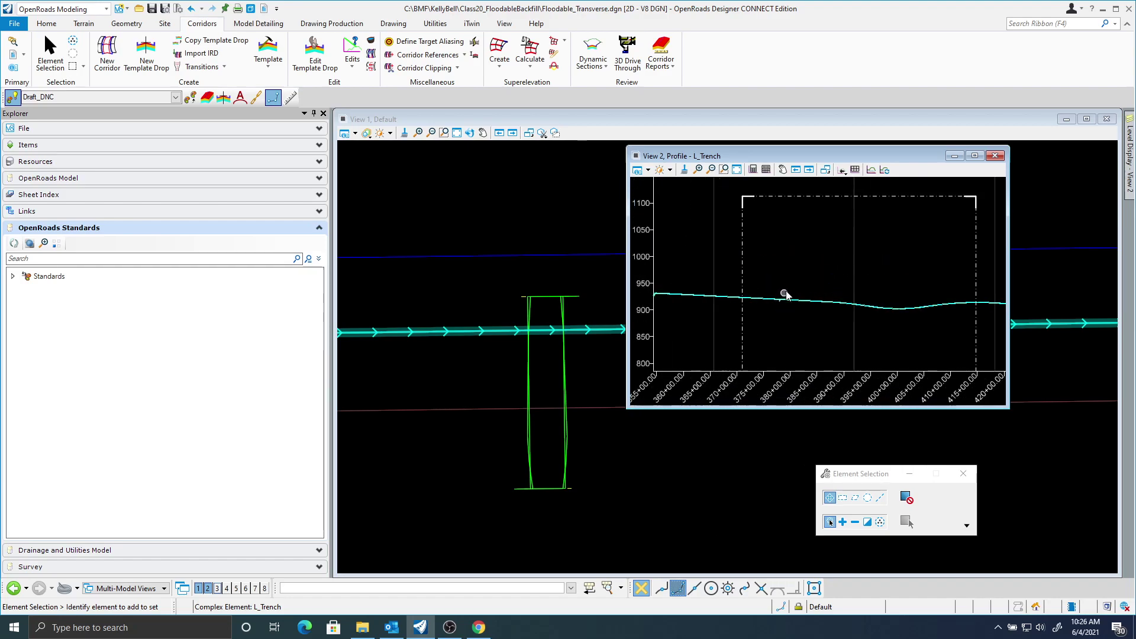
- Shrink the 3D cut boundary around the culvert to about stations 375+00 to 381+50 and elevations 890 to 957
left_click(824, 199)
left_click_drag(861, 197, 859, 280)
left_click_drag(972, 336, 763, 324)
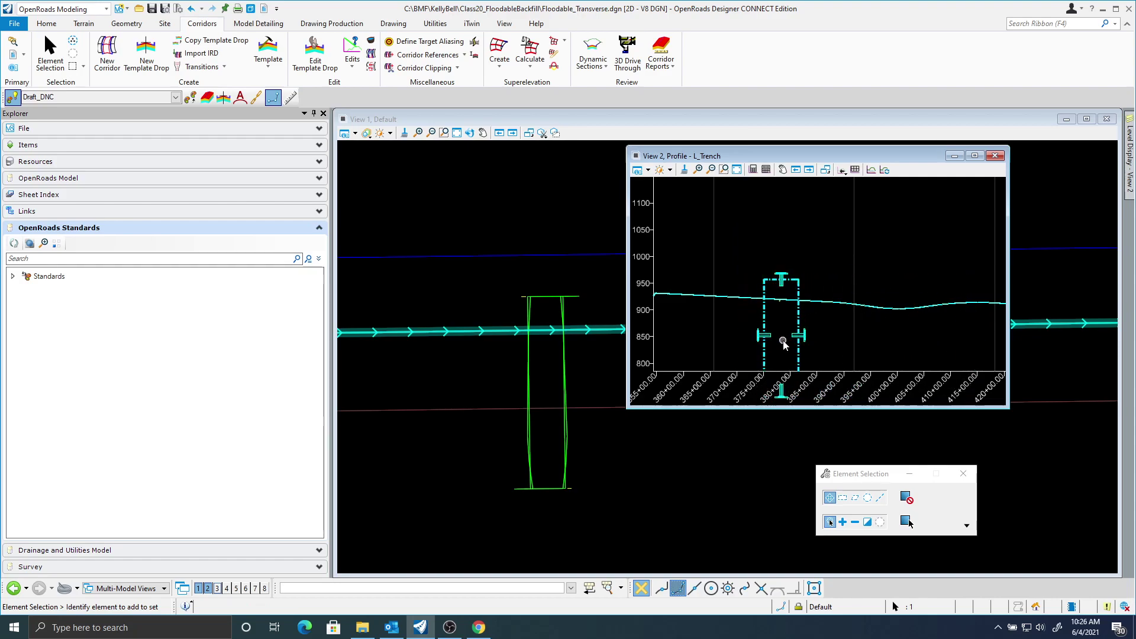
middle_click_drag(781, 353, 775, 314)
left_click_drag(774, 346, 776, 276)
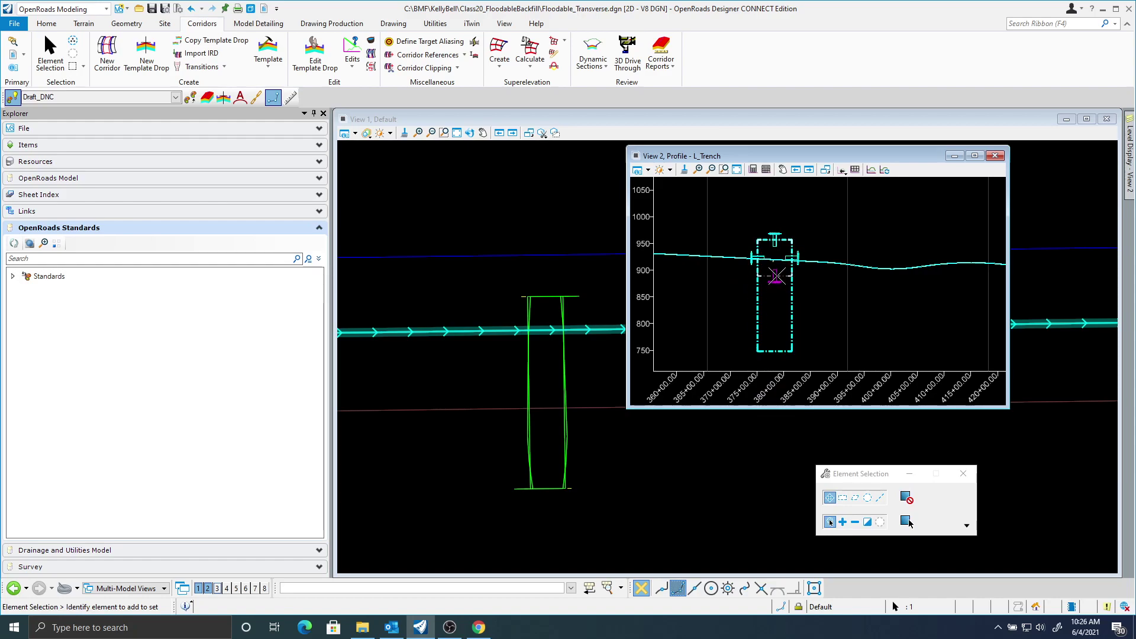
- Set the L_Trench profile view's vertical exaggeration to 1 and examine the pipe trench cross-section
scroll(748, 258, "up", 10)
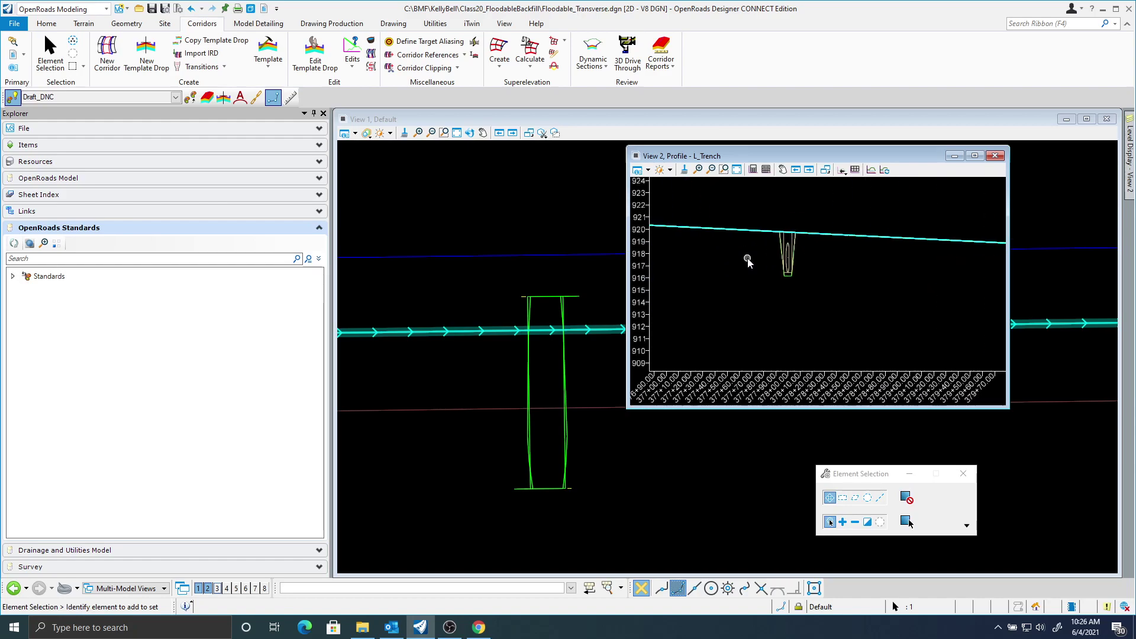
left_click(637, 170)
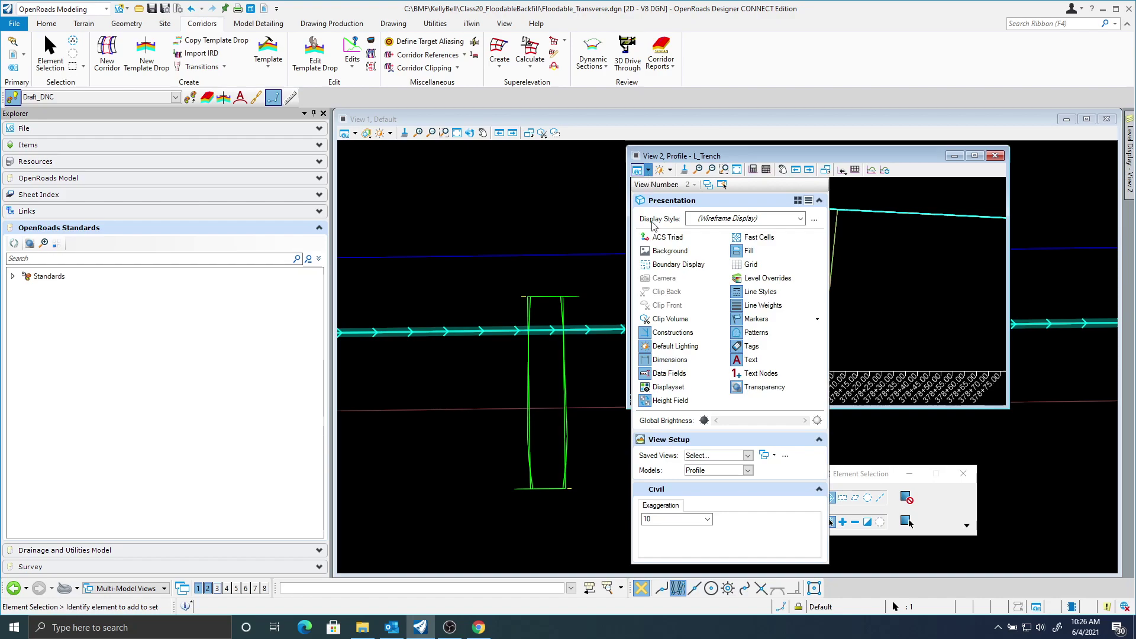
left_click(707, 519)
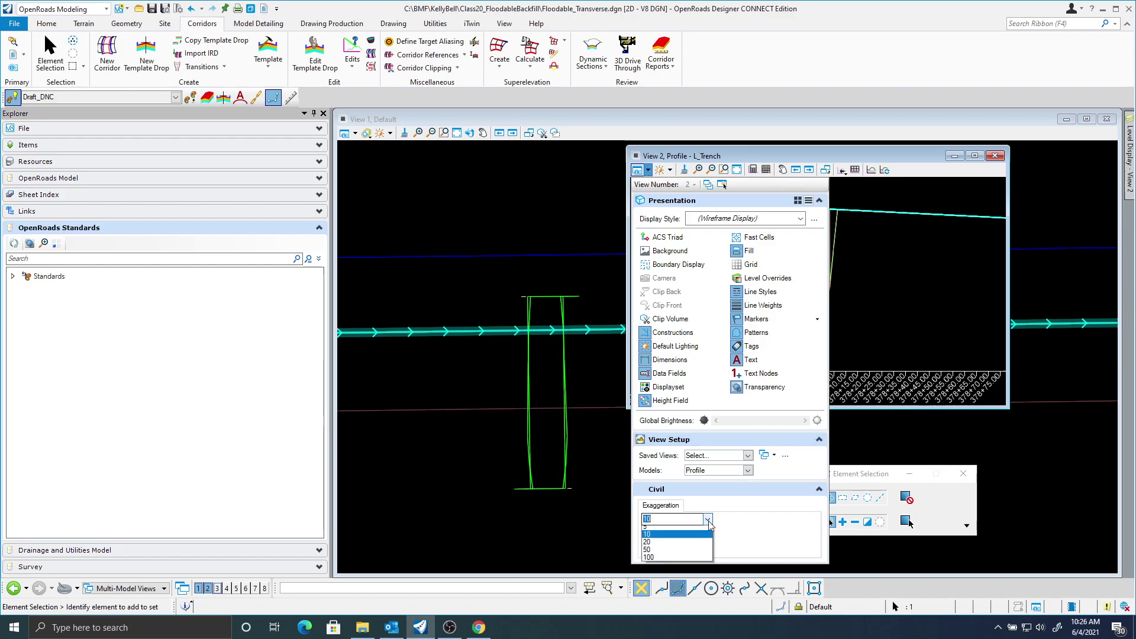
left_click(654, 530)
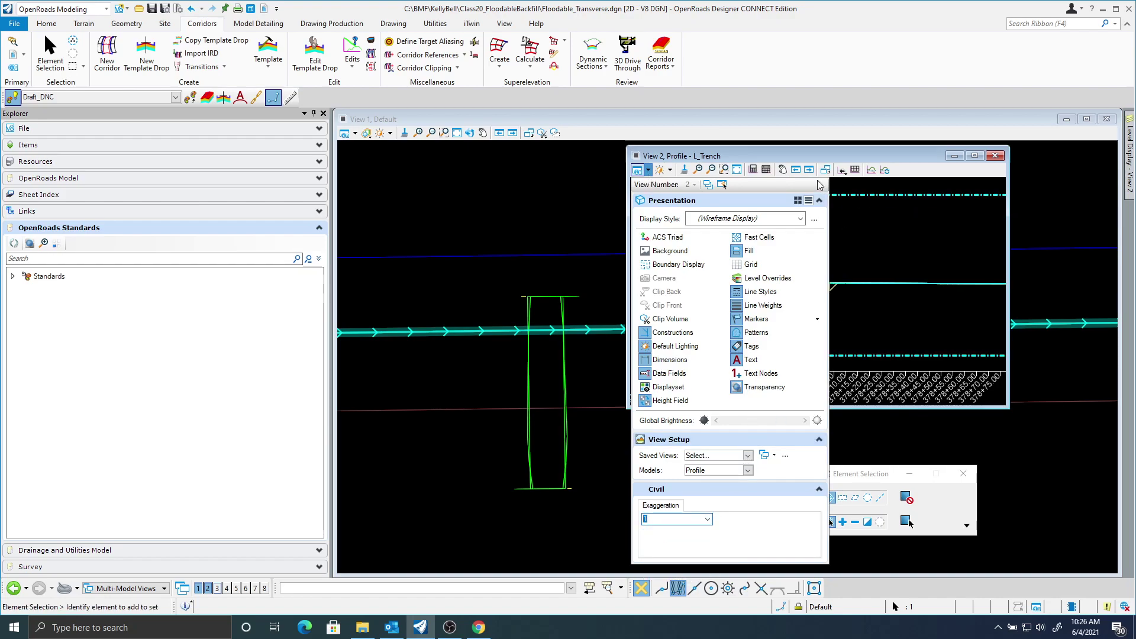
left_click(649, 171)
scroll(831, 296, "up", 5)
middle_click_drag(767, 238, 814, 285)
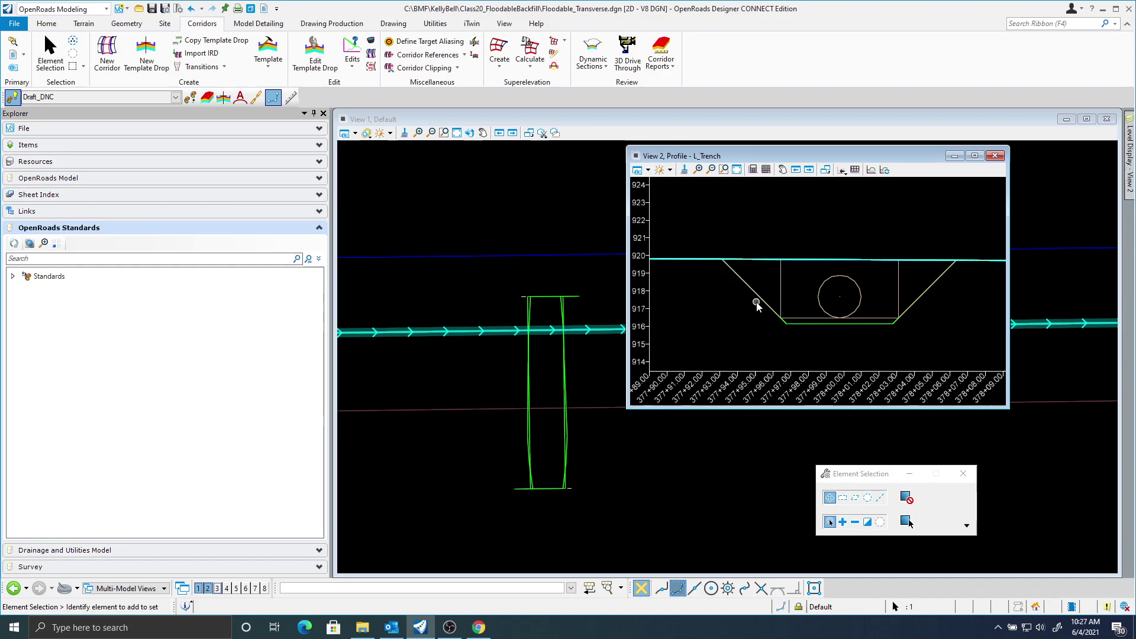
scroll(757, 303, "down", 3)
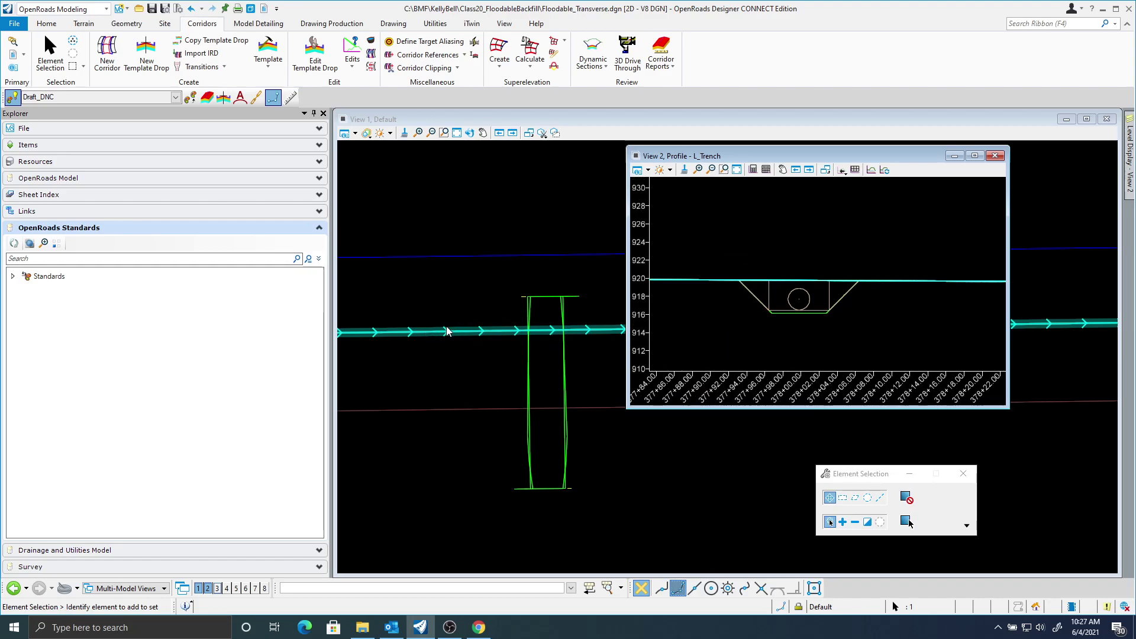
scroll(781, 322, "up", 3)
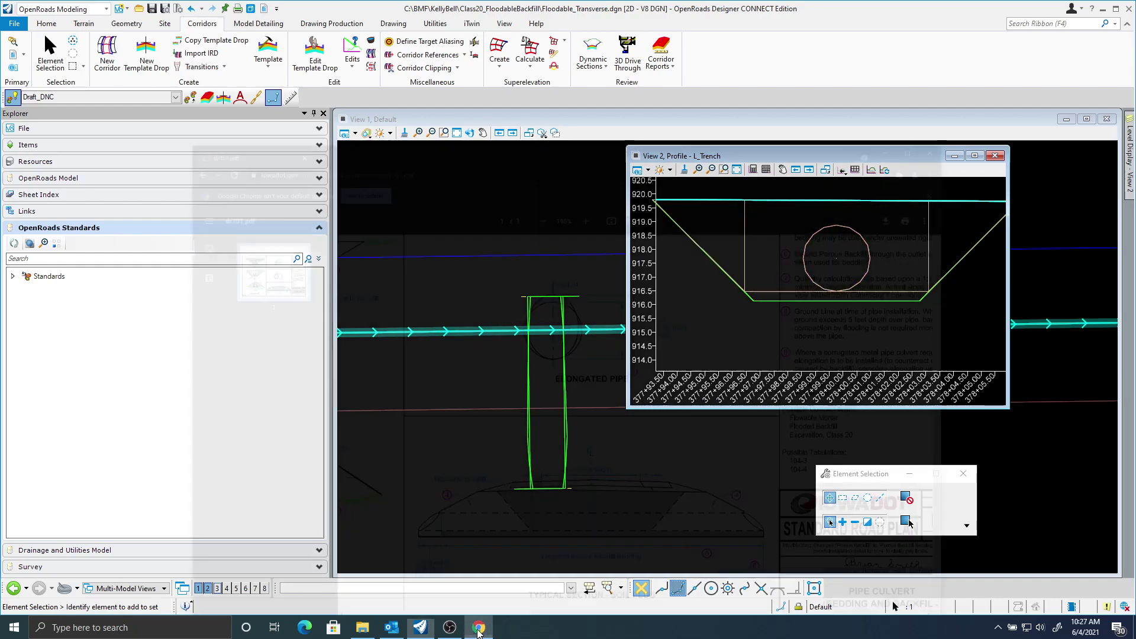
- Check the soil plug typical section on the DR-101 PDF in Chrome, and return to the L_Trench profile in OpenRoads Designer
left_click(478, 630)
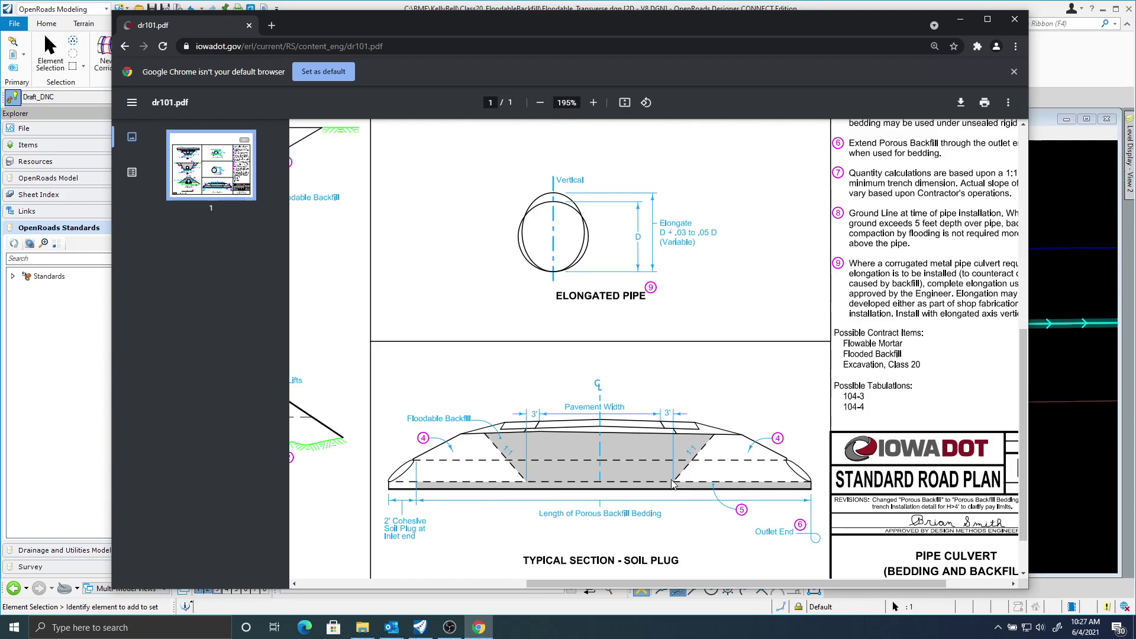
left_click(961, 24)
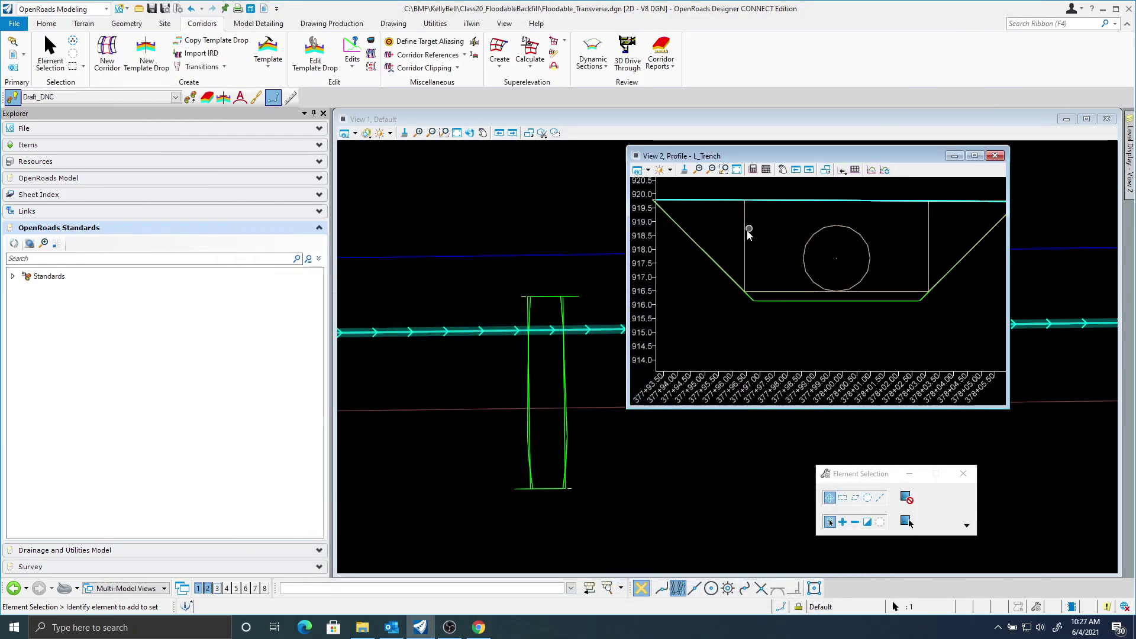
left_click_drag(672, 158, 632, 157)
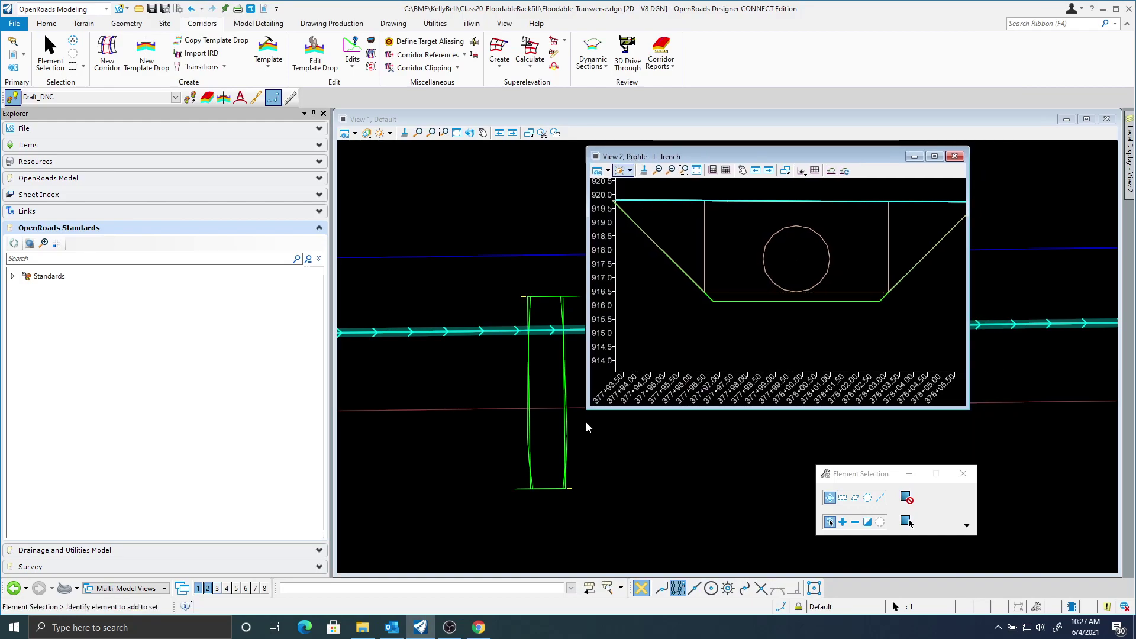
- Start a profile line between points and turn on snapping for the Default-3D reference of the L_Trench profile
left_click(125, 25)
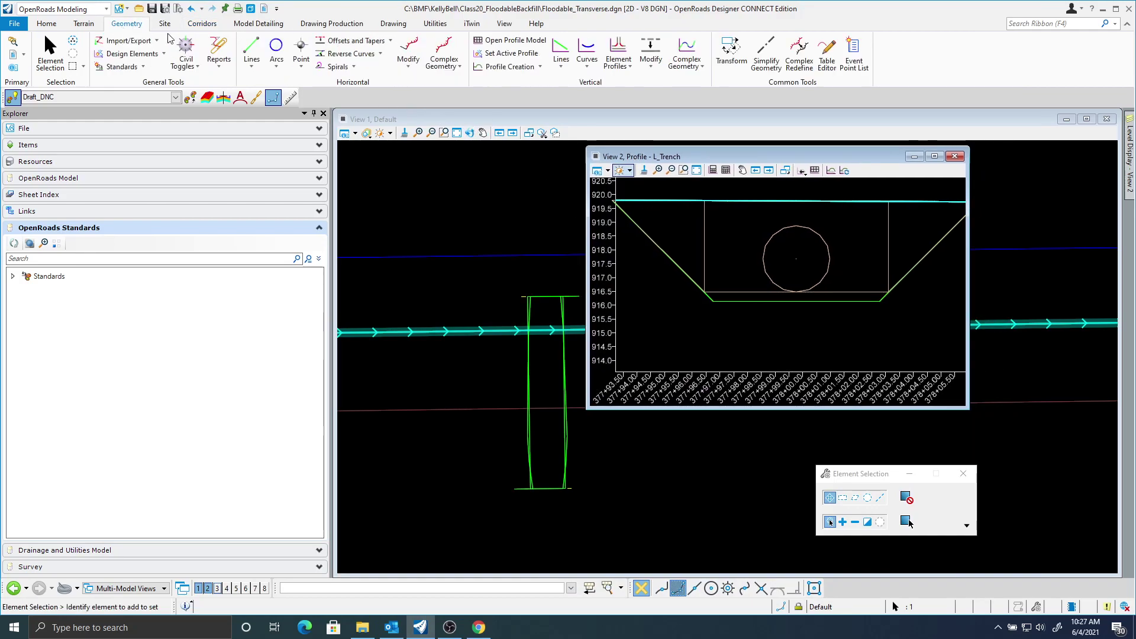
left_click(558, 55)
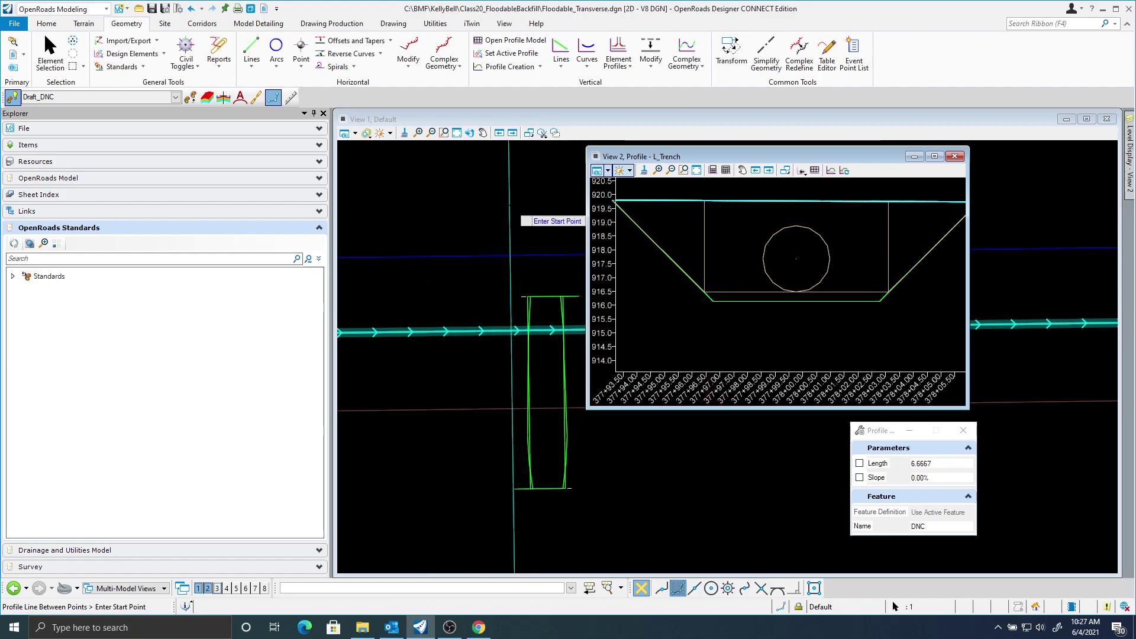
left_click_drag(686, 157, 642, 169)
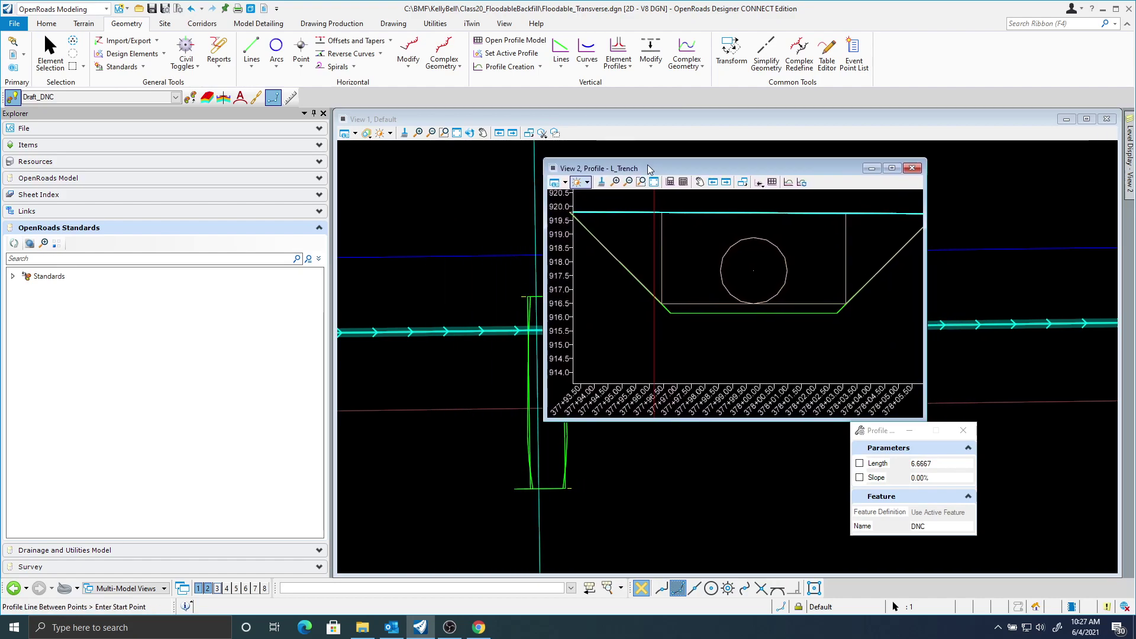
left_click(13, 67)
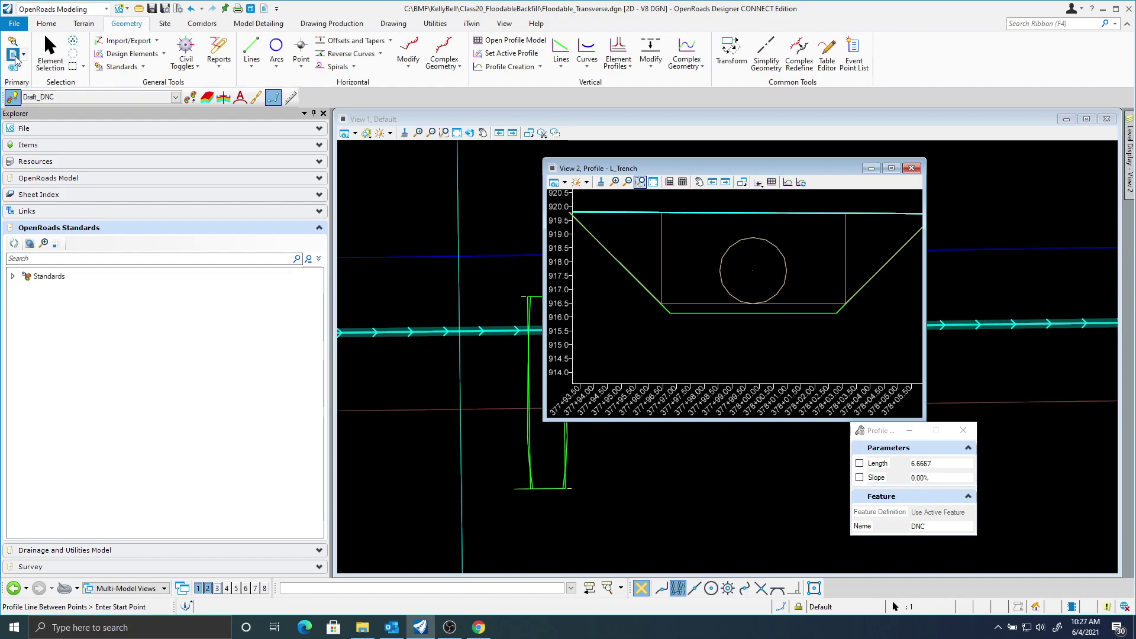
left_click_drag(534, 433, 719, 426)
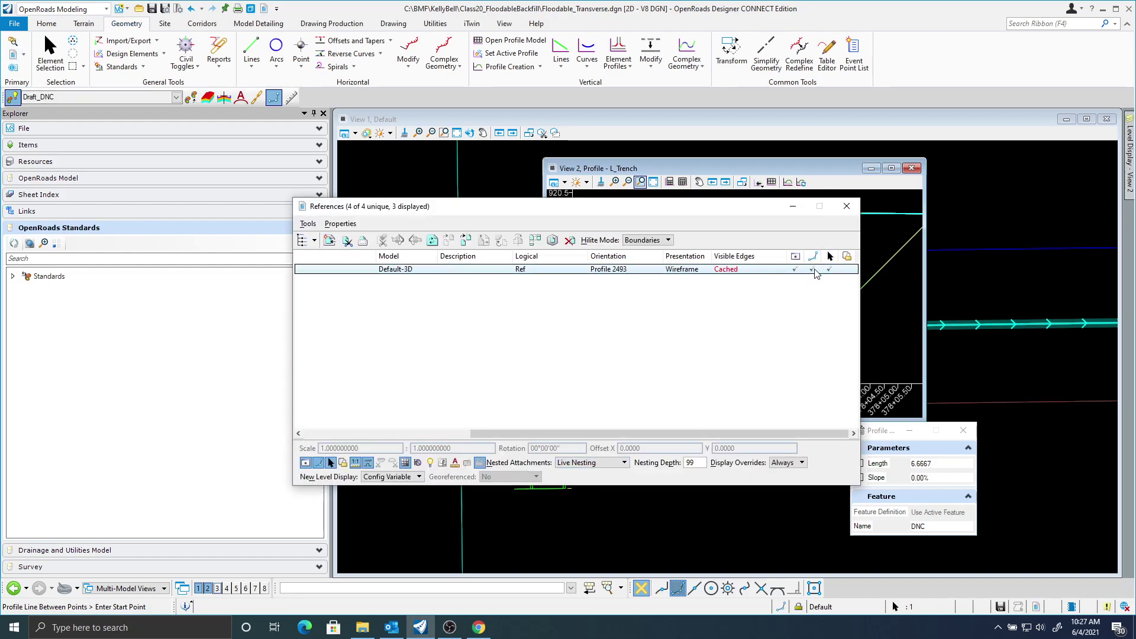
left_click(847, 206)
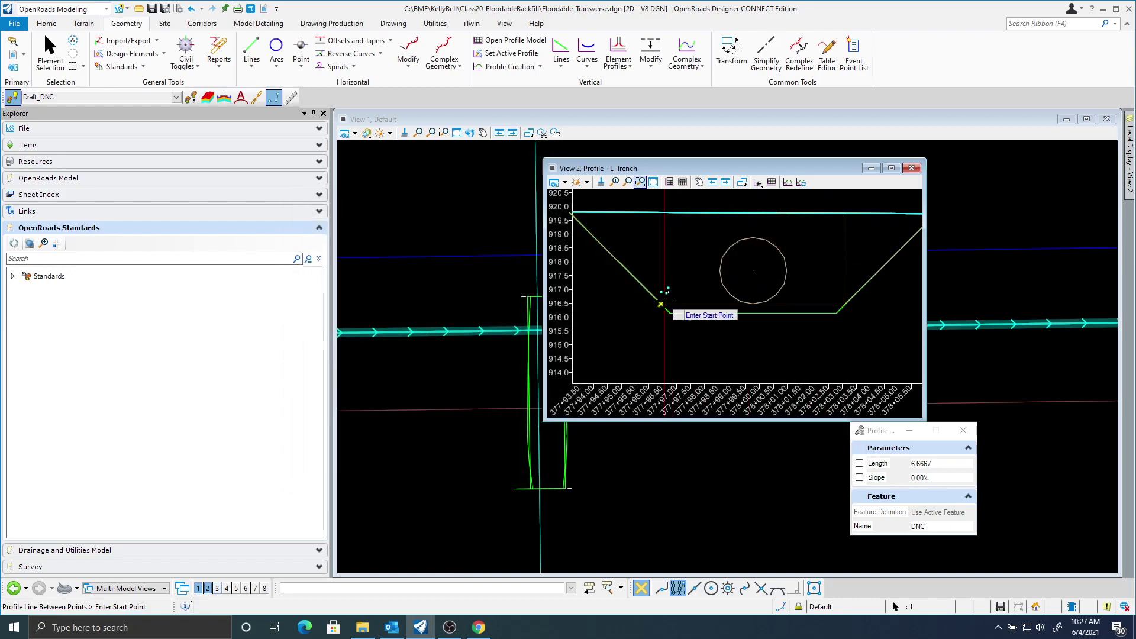
- Draw a flat profile line about 6.67 ft long at the pipe's base, between the lower corners of the vertical trench walls
left_click(662, 303)
left_click(845, 303)
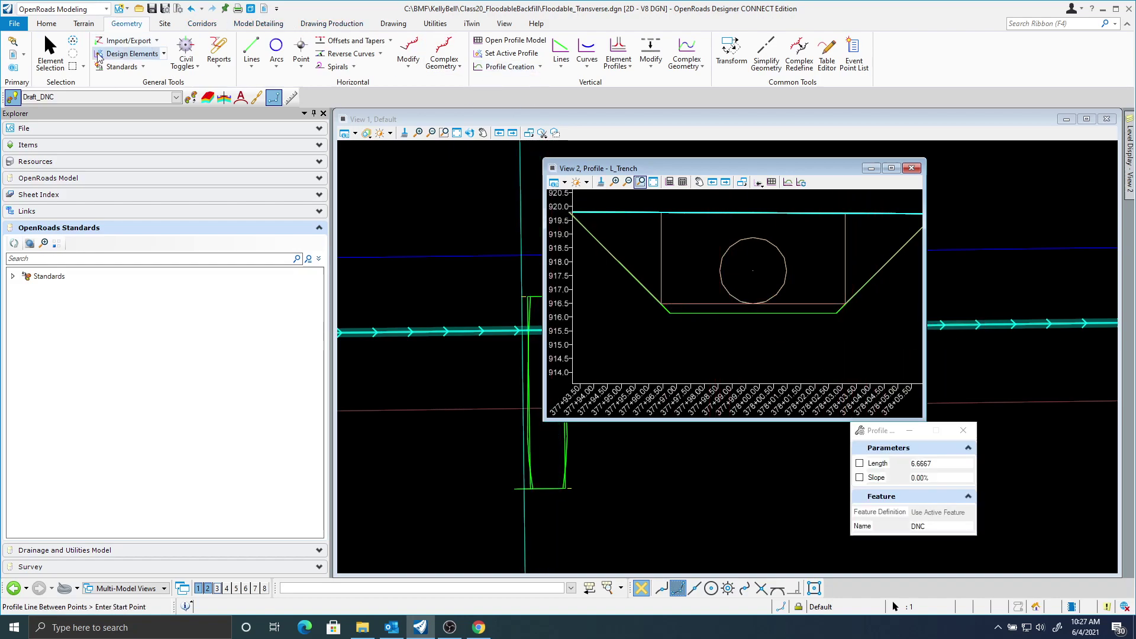
left_click(49, 53)
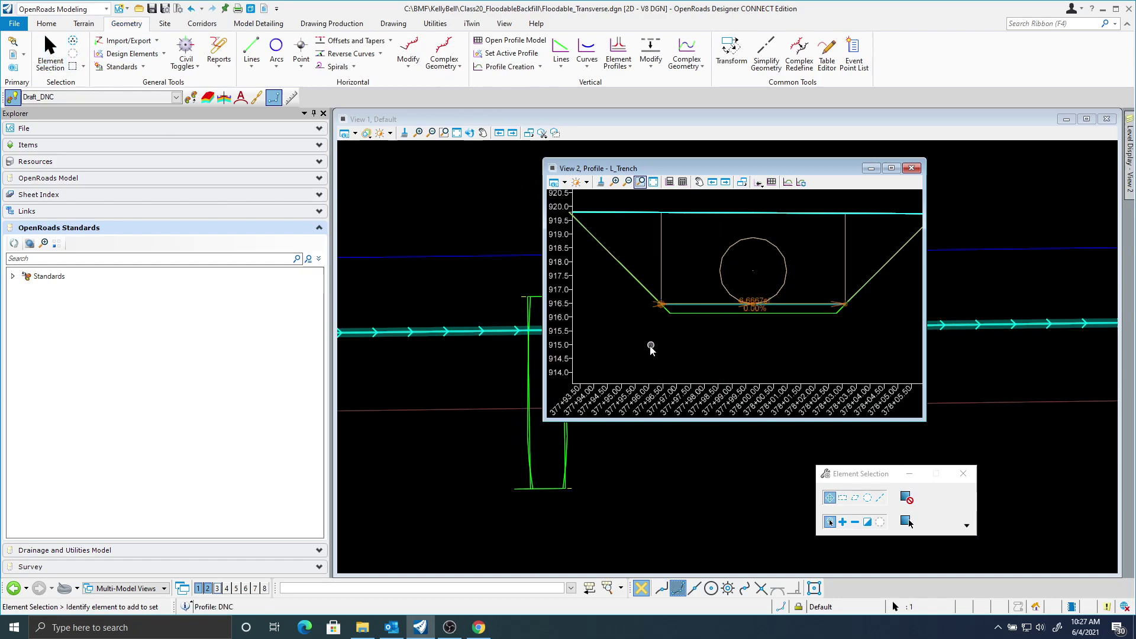
- Extend the pipe-base profile line beyond both trench sides, to about stations 377+92.50 and 378+07.28
scroll(645, 346, "down", 2)
middle_click_drag(645, 346, 715, 348)
left_click(730, 329)
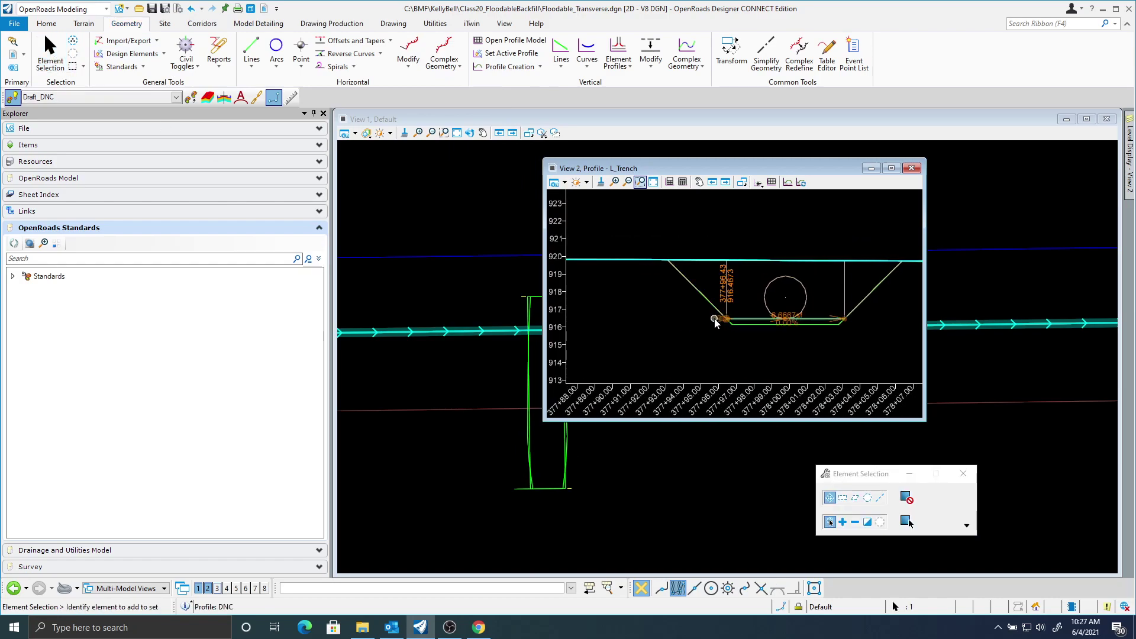
left_click(716, 319)
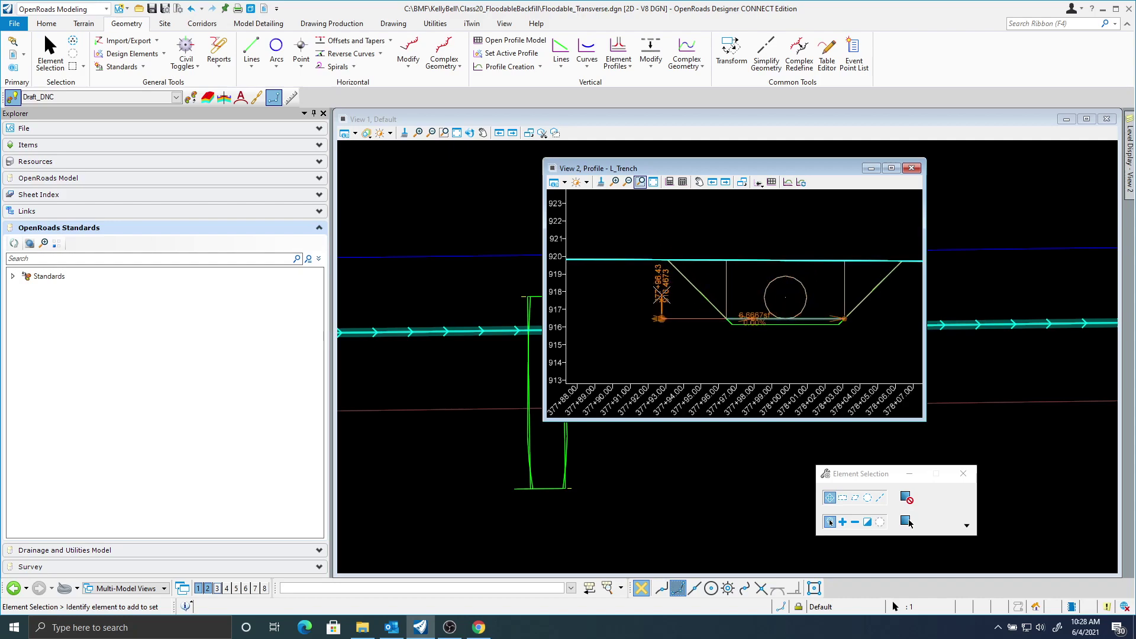
left_click(657, 296)
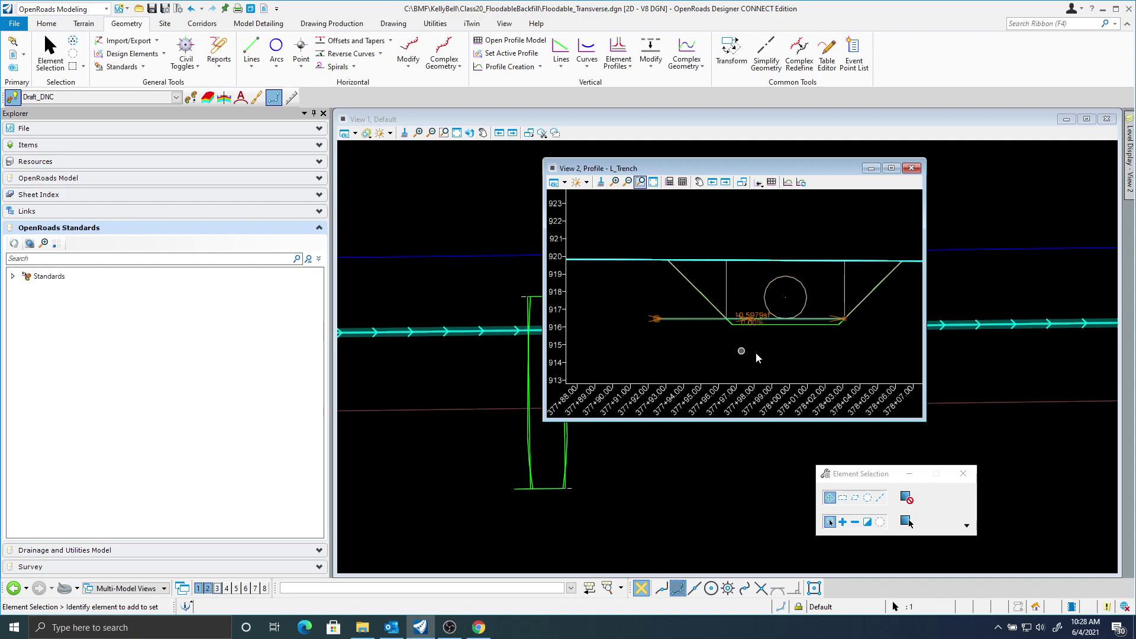
left_click(853, 321)
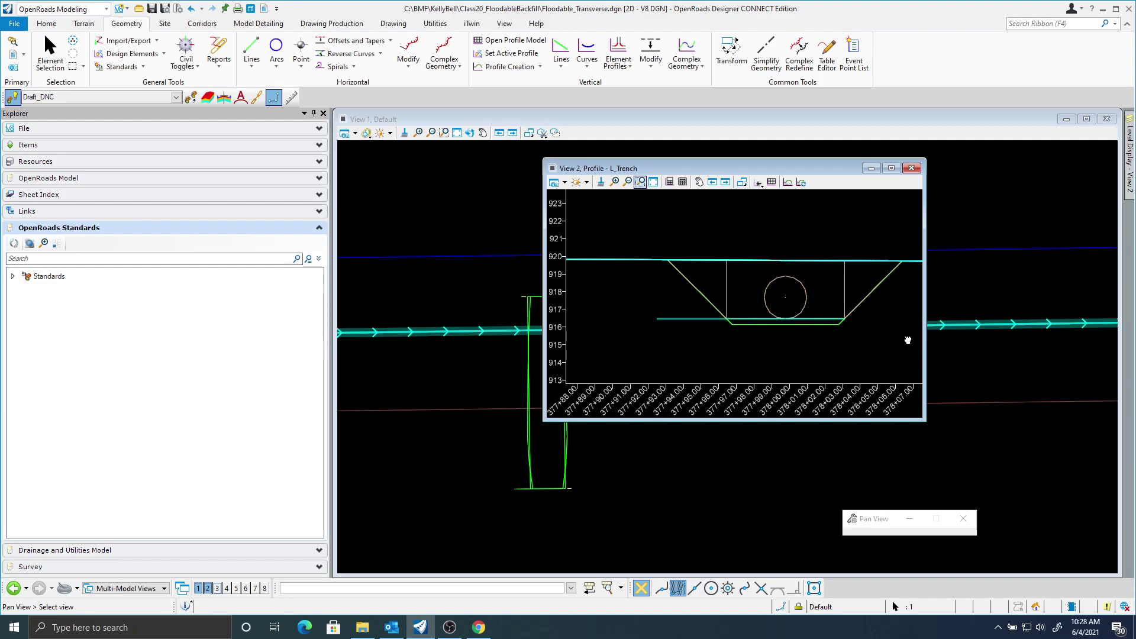
middle_click_drag(906, 338, 858, 341)
left_click(869, 342)
middle_click_drag(638, 350, 677, 367)
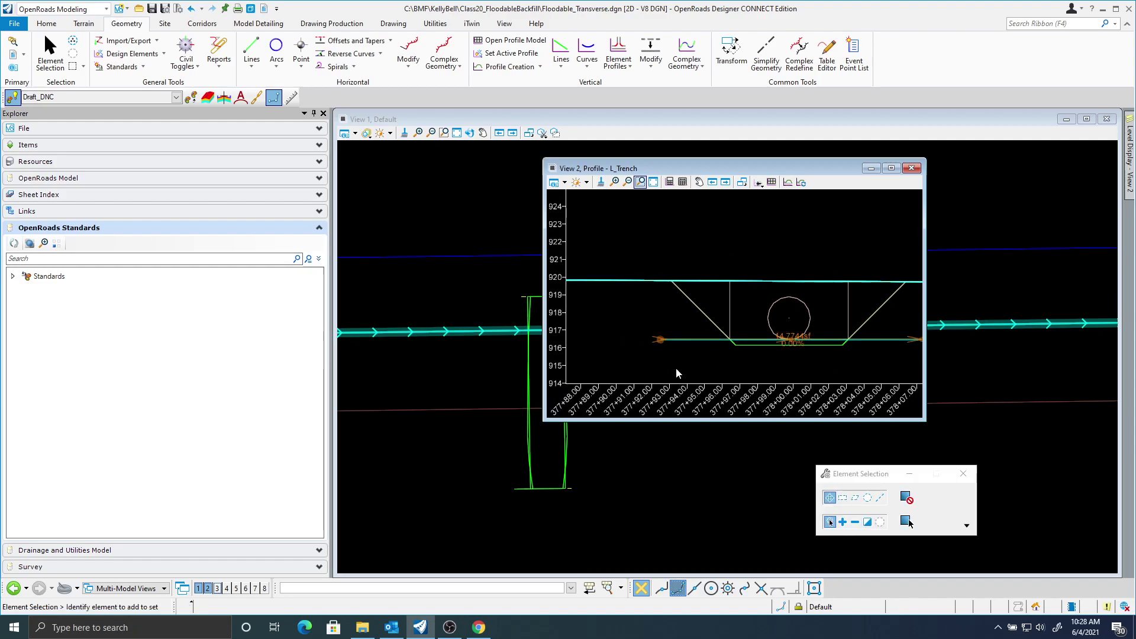
- Rename the extended profile line as L_Trench and deselect it
left_click(685, 343)
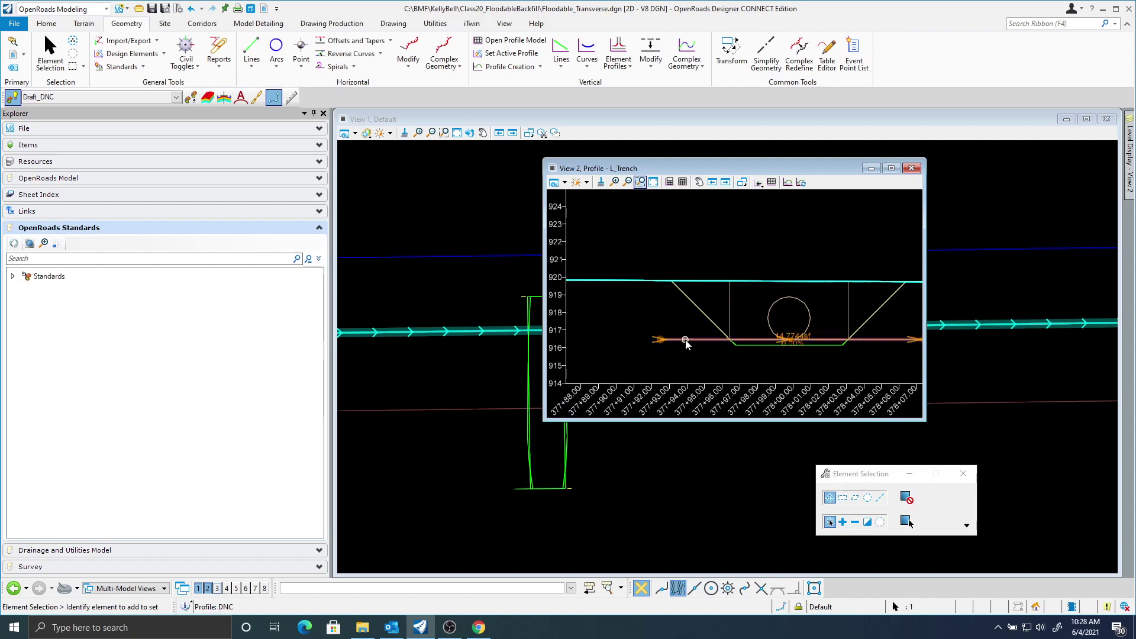
mouse_move(739, 351)
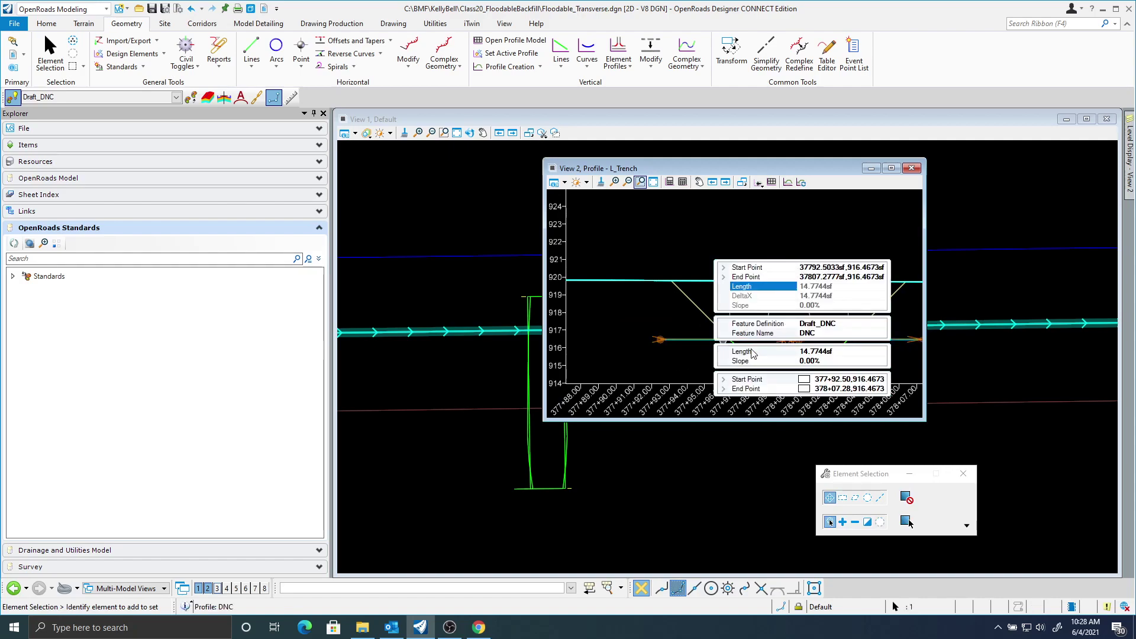
left_click(835, 333)
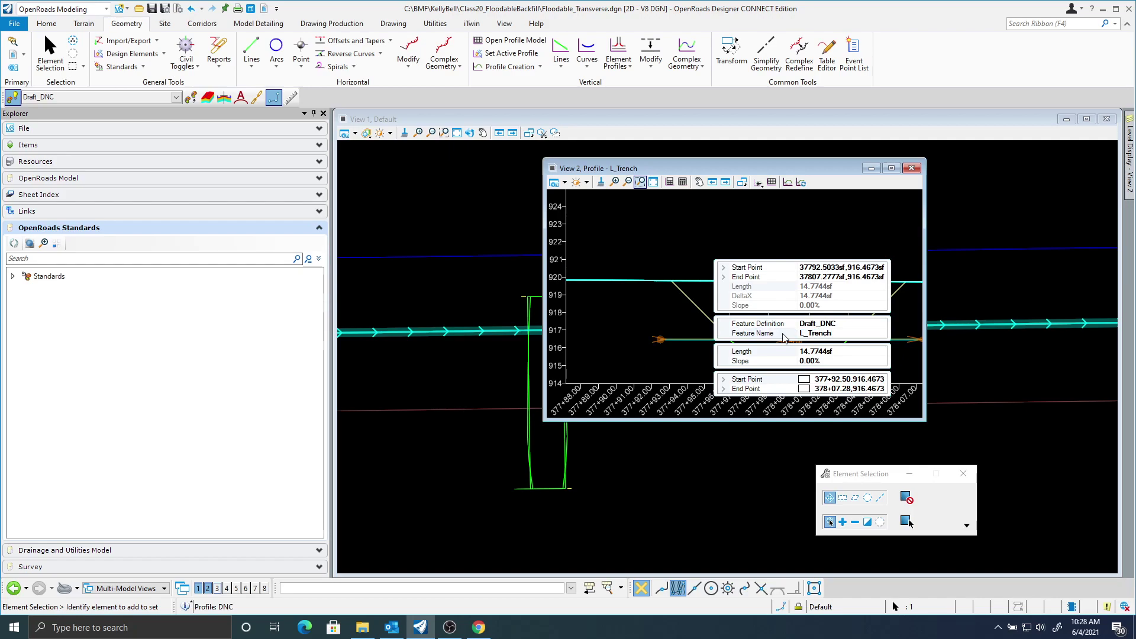
left_click(662, 308)
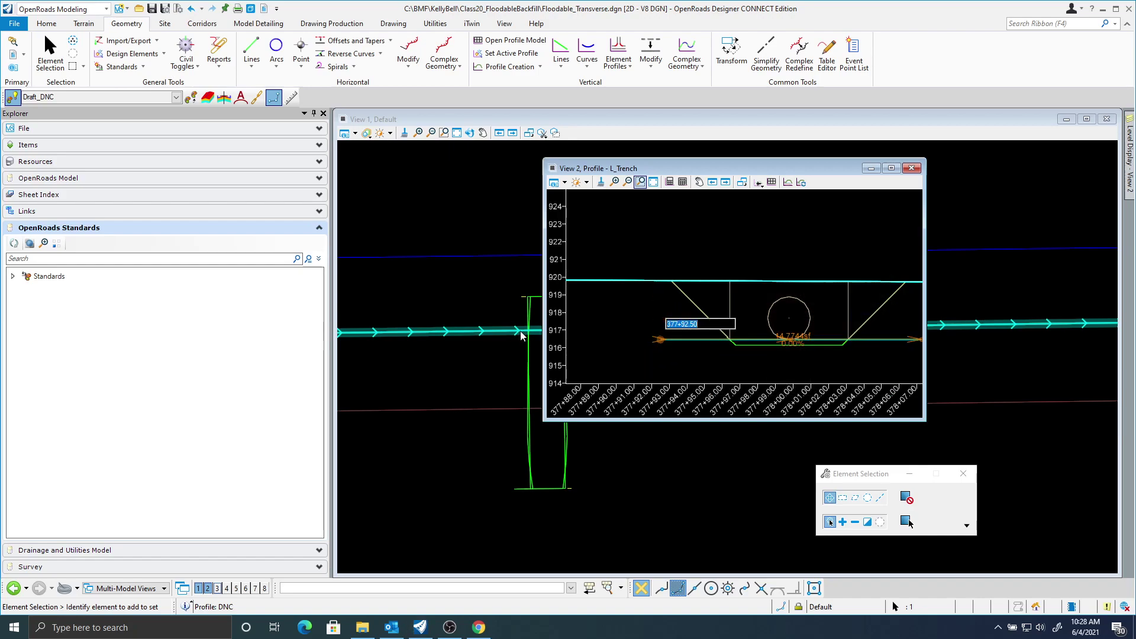
left_click(614, 352)
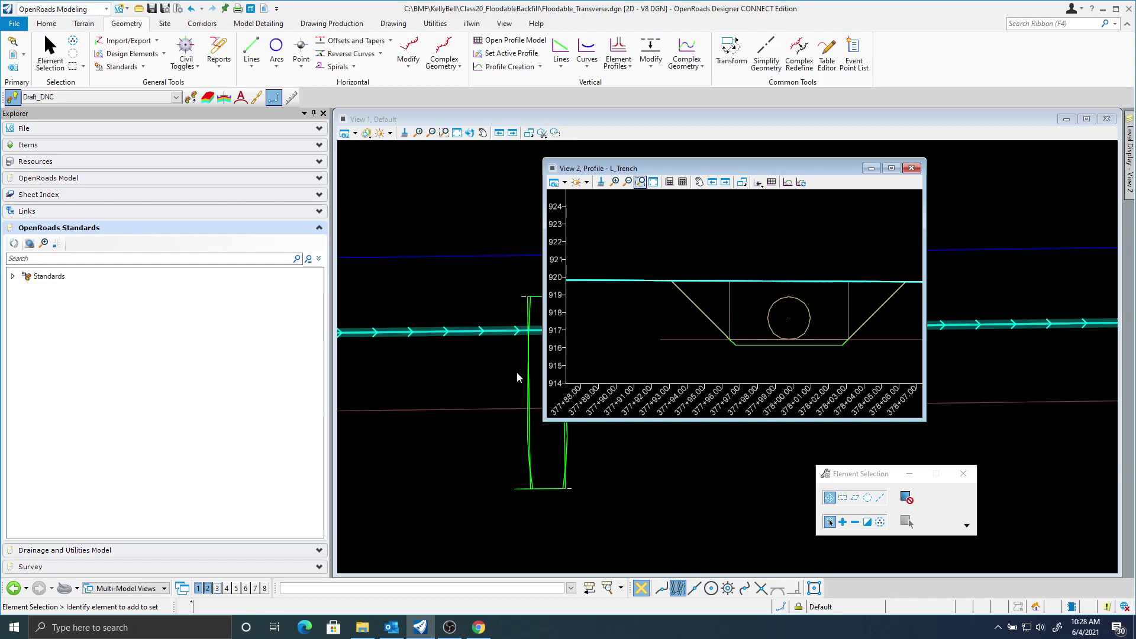
- Open the profile model of the R_Trench offset line in View 2
left_click(471, 409)
left_click(483, 404)
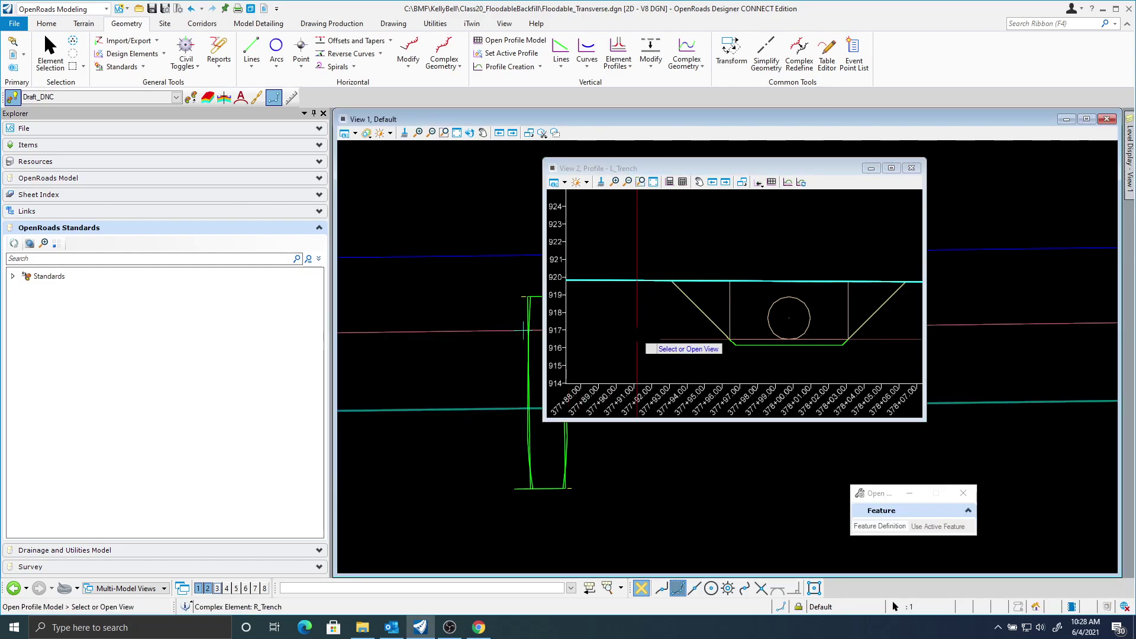
left_click(687, 356)
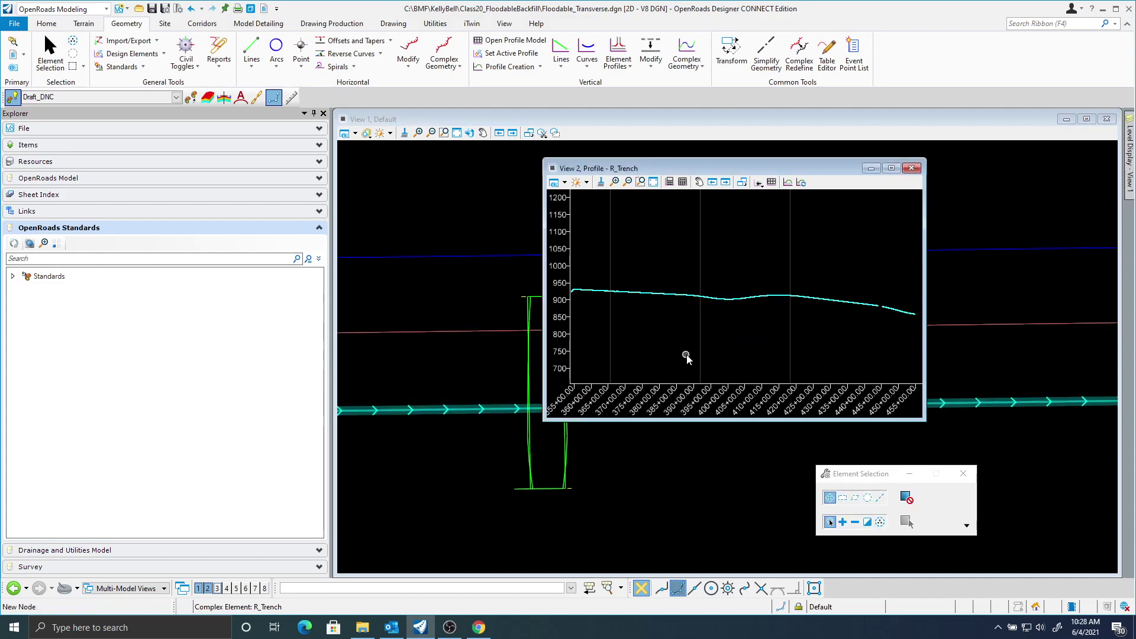
- Create a 3D cut in the R_Trench profile with the Corners placement method, spanning about stations 361+50 to 397+50
left_click(788, 185)
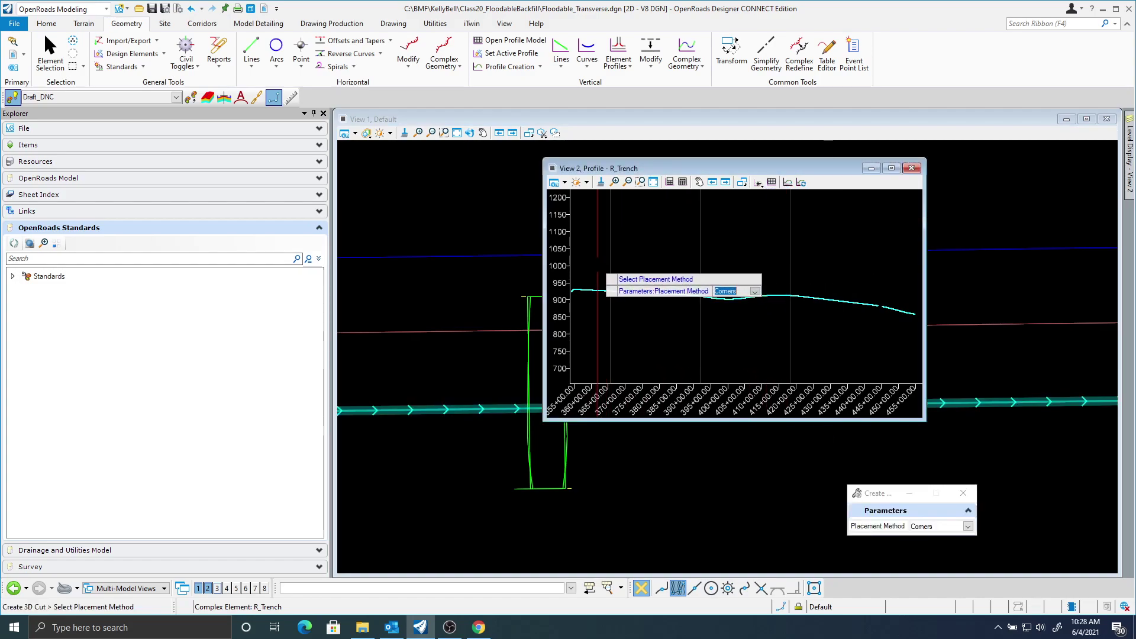
left_click(595, 264)
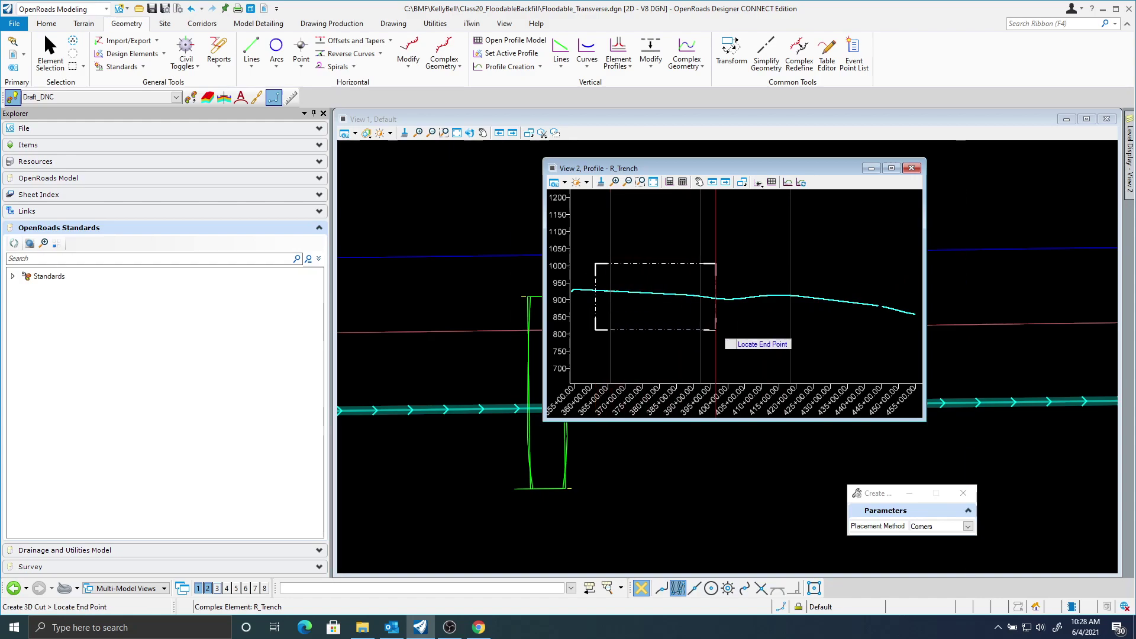
left_click(718, 329)
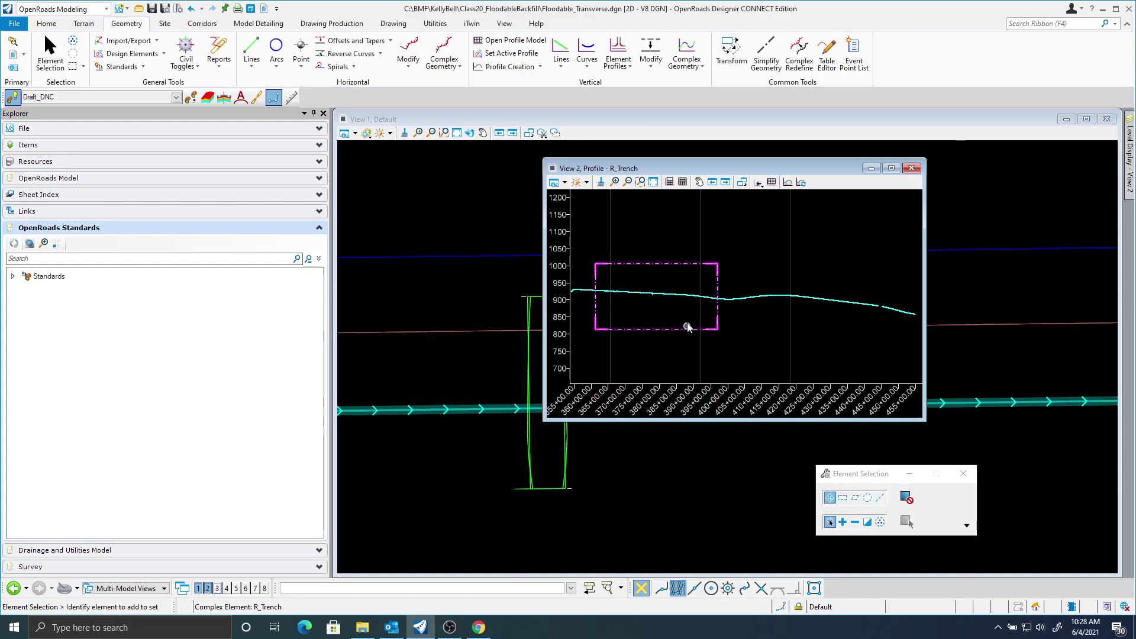
- Shrink the R_Trench 3D cut boundary around the culvert to about stations 374+50 to 381+50 and elevations 890 to 955
left_click(665, 264)
left_click_drag(657, 261, 657, 280)
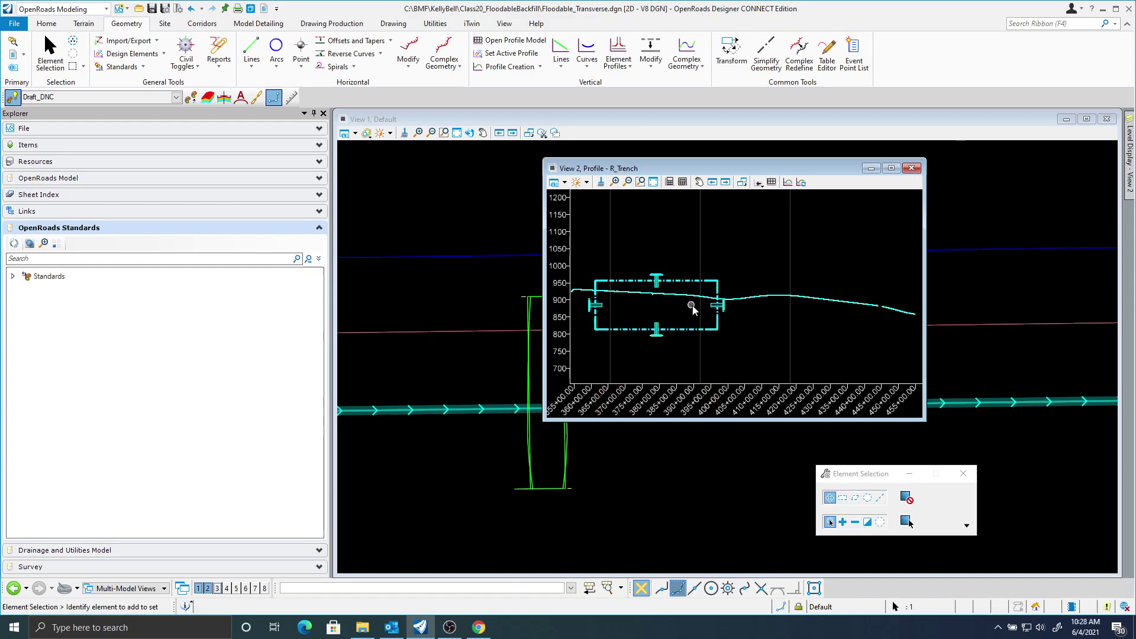
left_click_drag(714, 307, 639, 304)
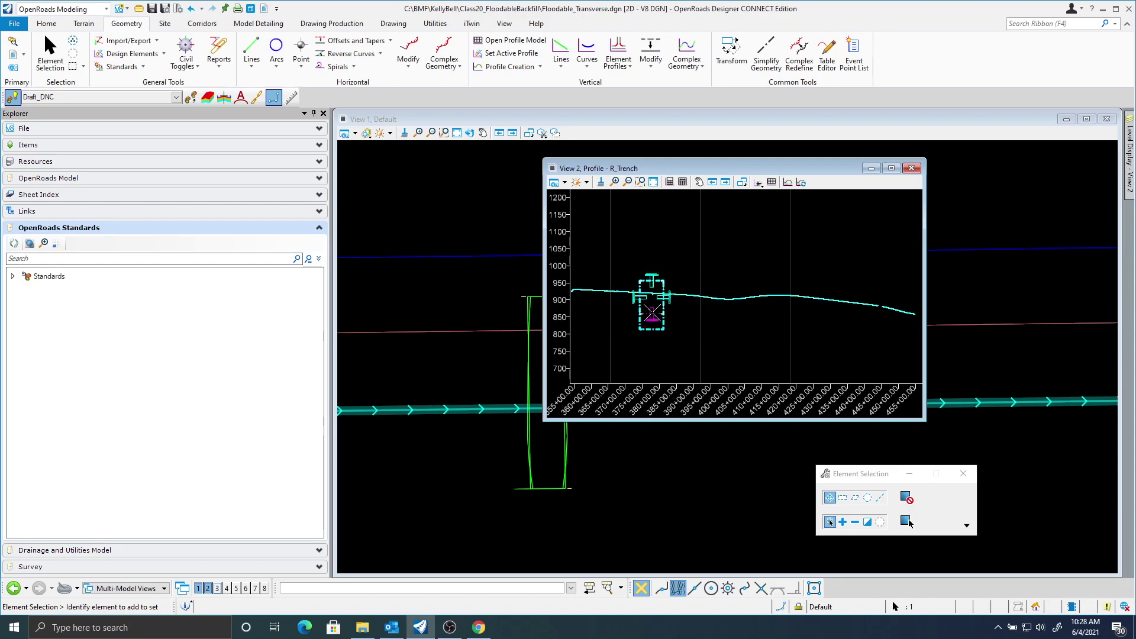
scroll(645, 296, "up", 5)
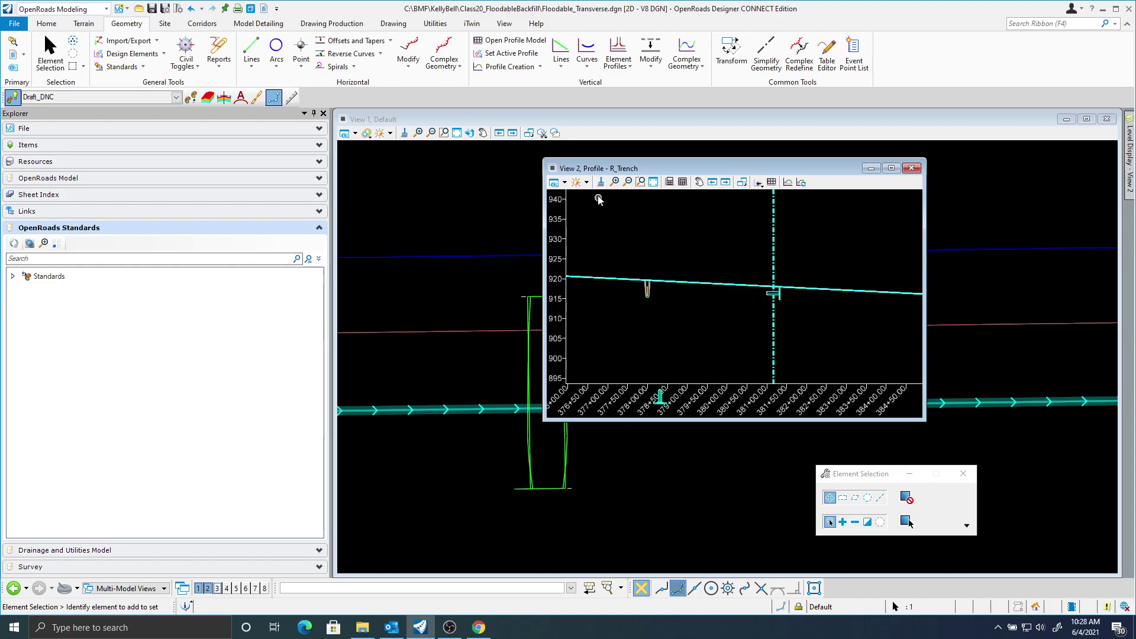
- Set the R_Trench profile view's vertical exaggeration to 1 and bring the pipe trench cross-section into close view
left_click(565, 182)
left_click(623, 532)
left_click(574, 541)
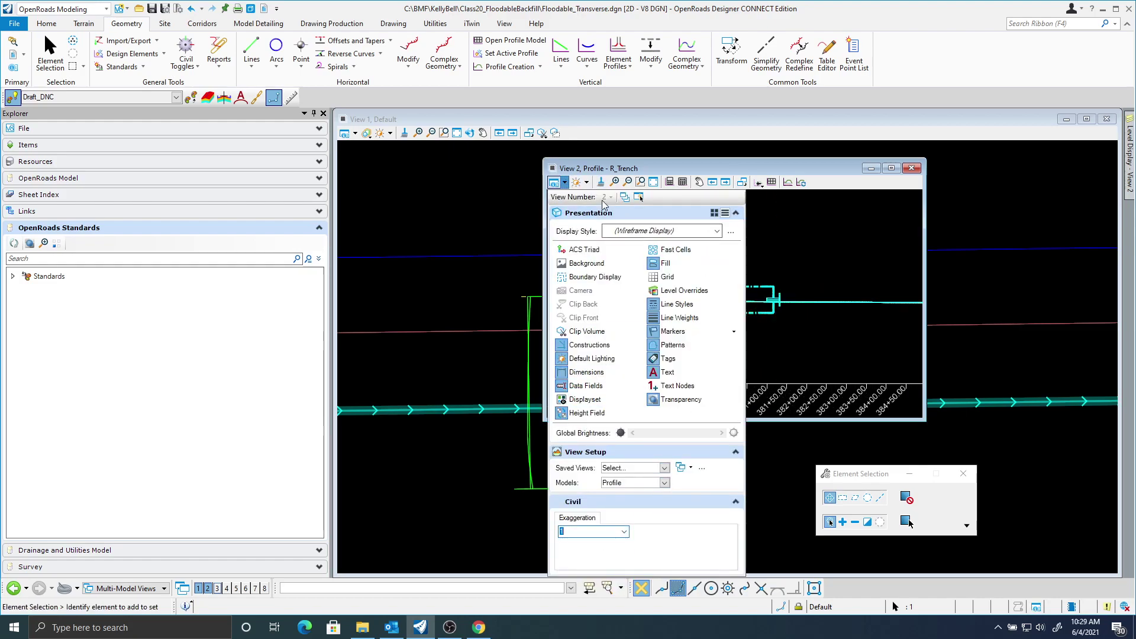
scroll(647, 293, "up", 4)
scroll(647, 293, "up", 8)
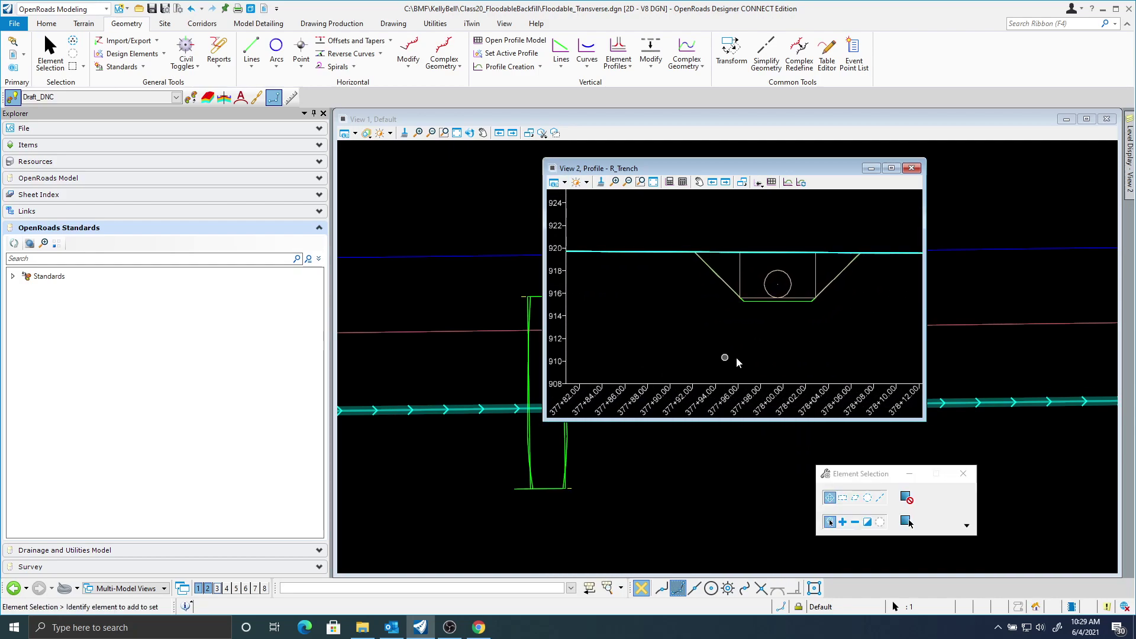
- Start a profile line between points and turn on snapping for the Default-3D reference of the R_Trench profile
left_click(561, 48)
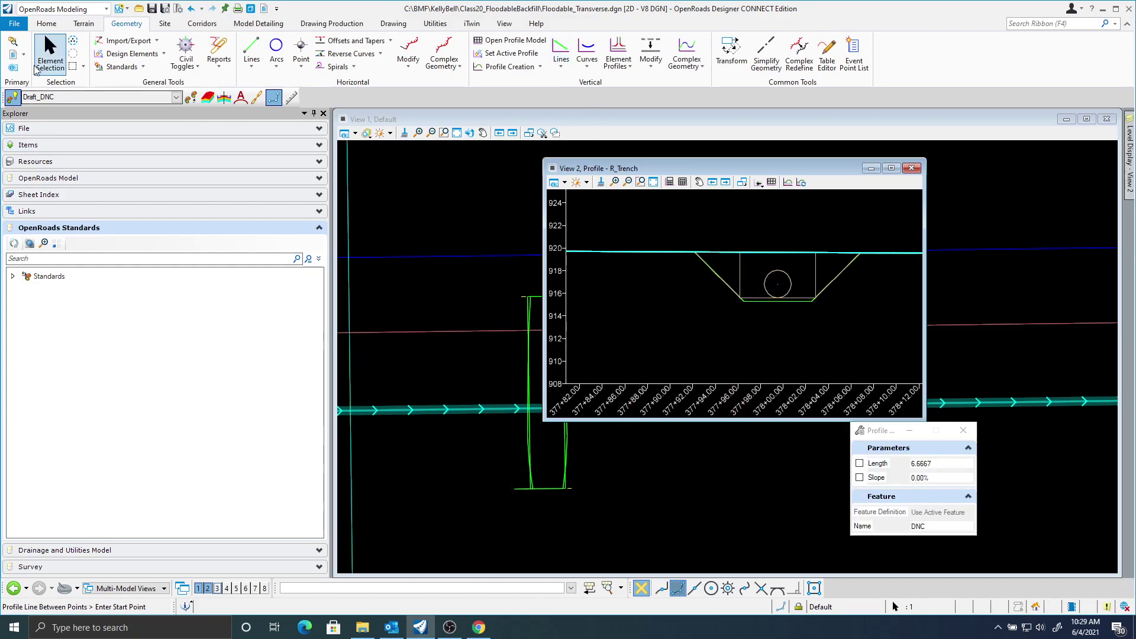
left_click(12, 53)
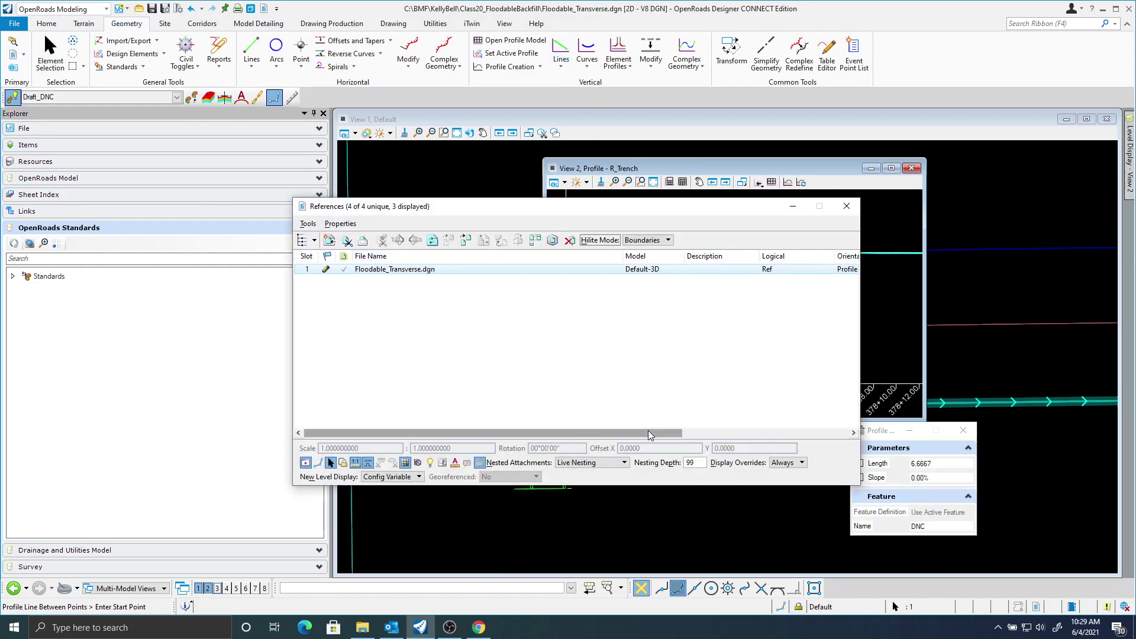
left_click_drag(648, 430, 820, 430)
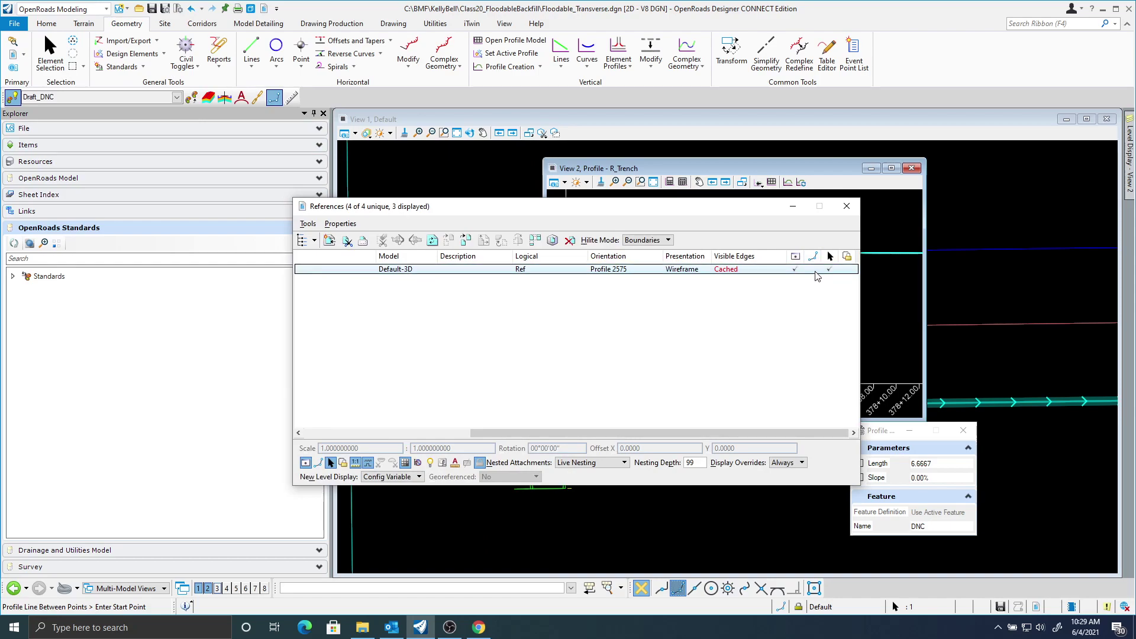
left_click(846, 206)
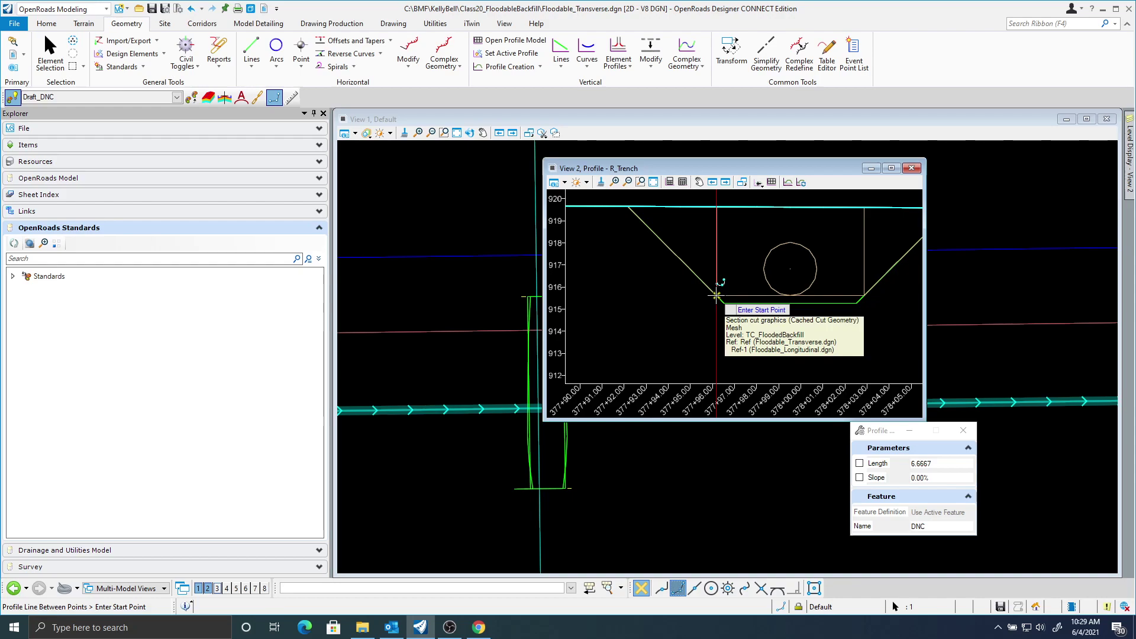
- Draw a flat profile line about 6.6 feet long along the base of the pipe between the two trench walls
left_click(717, 295)
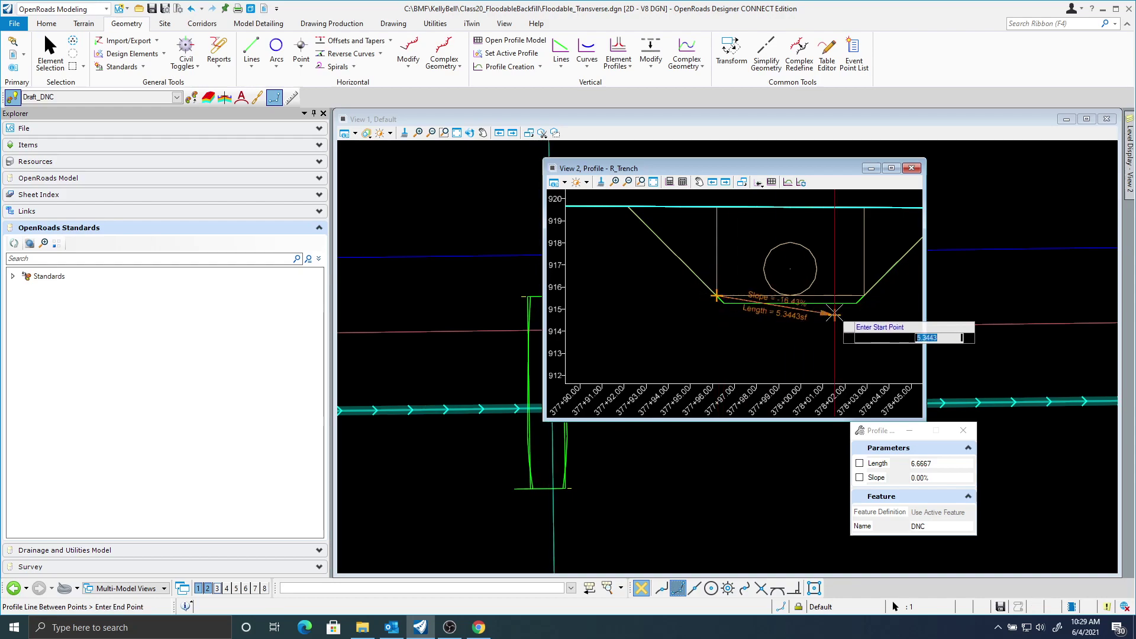
left_click(863, 294)
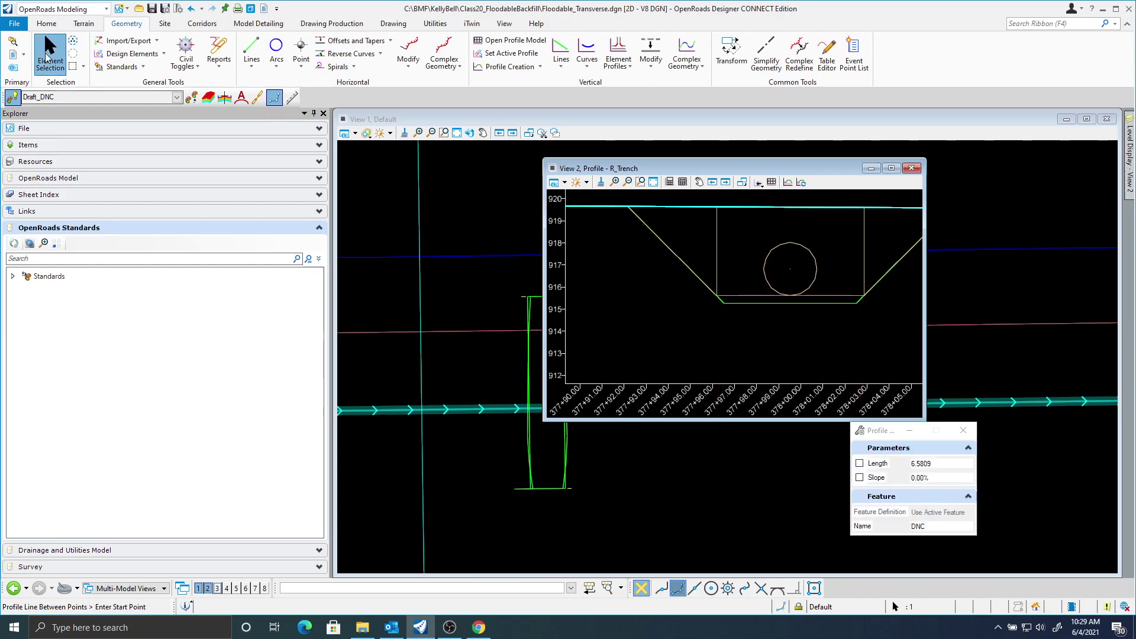
left_click(47, 56)
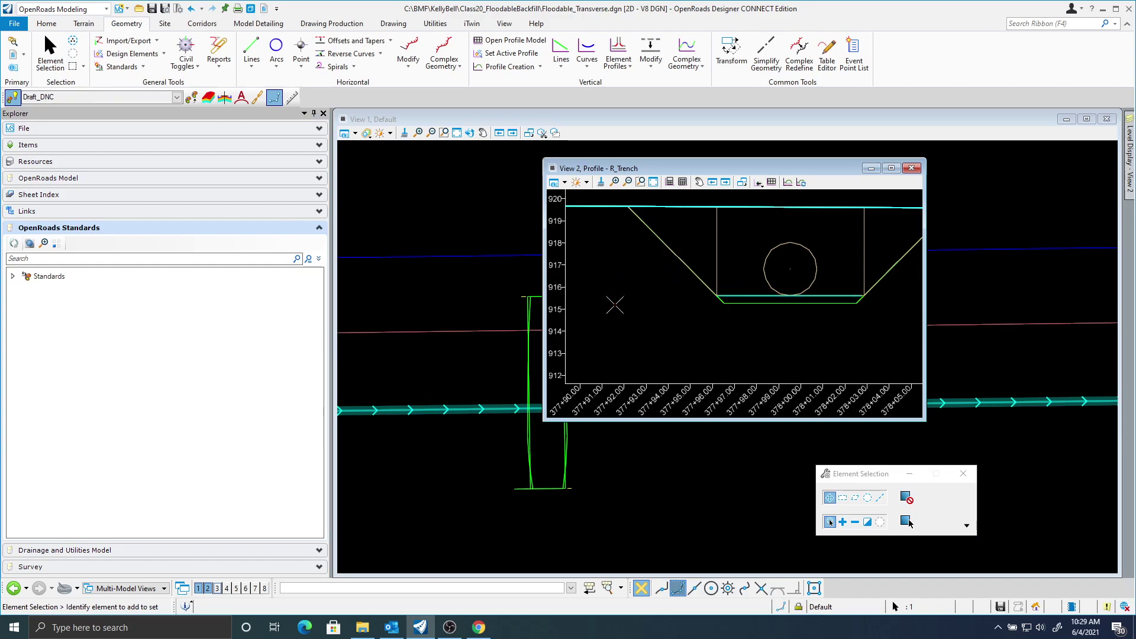
- Extend both ends of the pipe base line beyond the trench, from about station 377+91.58 to 378+07.66
left_click(721, 299)
scroll(718, 332, "down", 3)
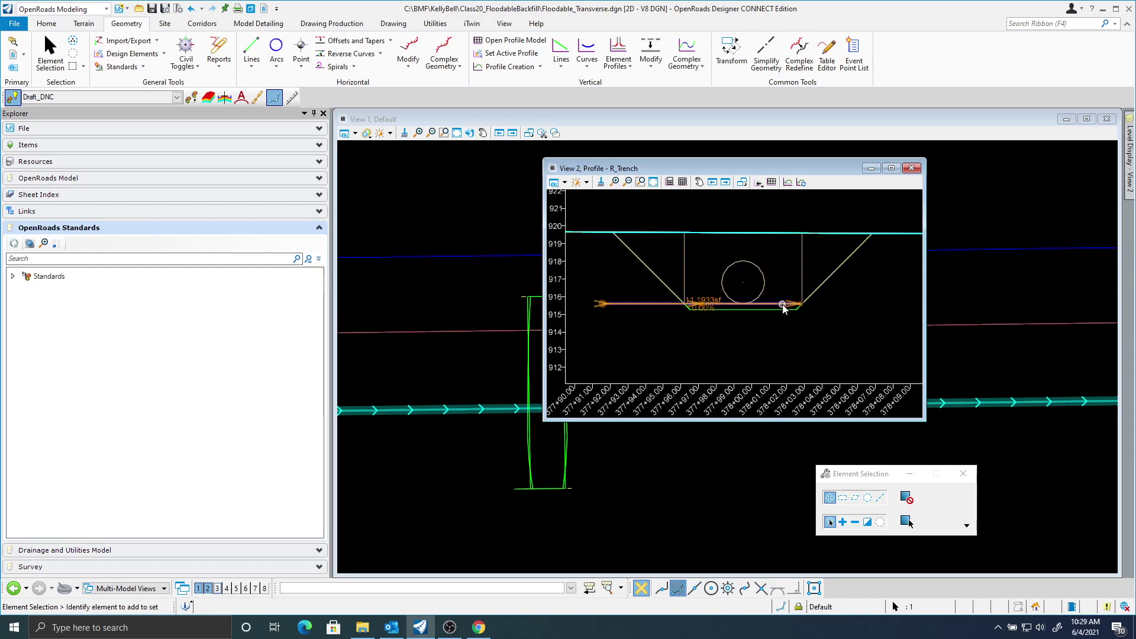
left_click(810, 304)
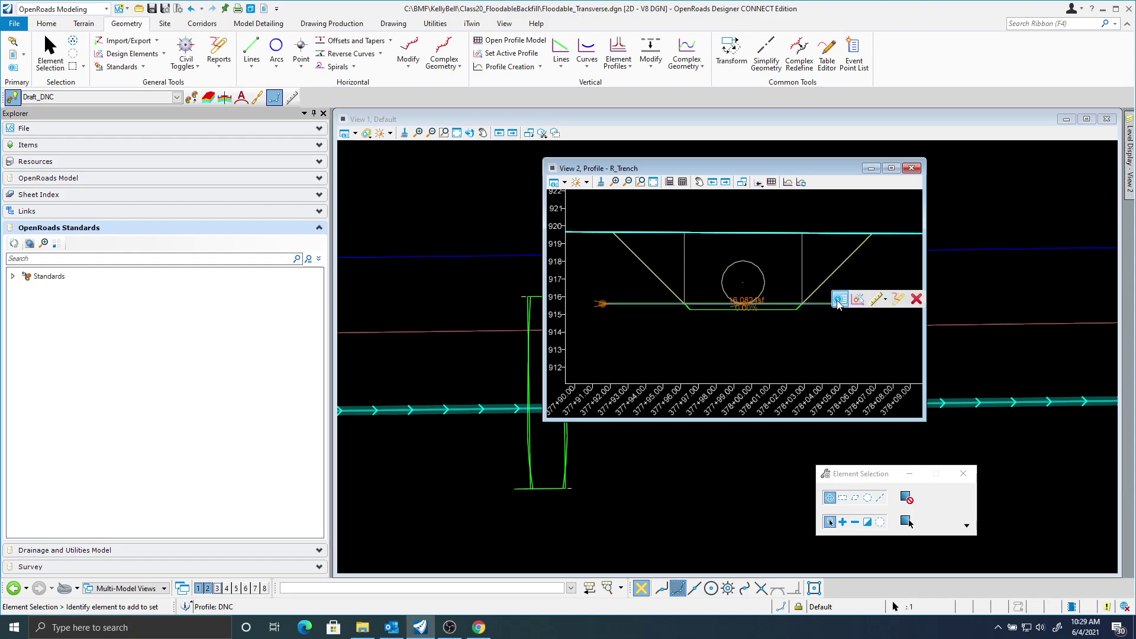
- Rename the extended pipe base profile line as R_Trench and deselect it
mouse_move(856, 357)
left_click(954, 298)
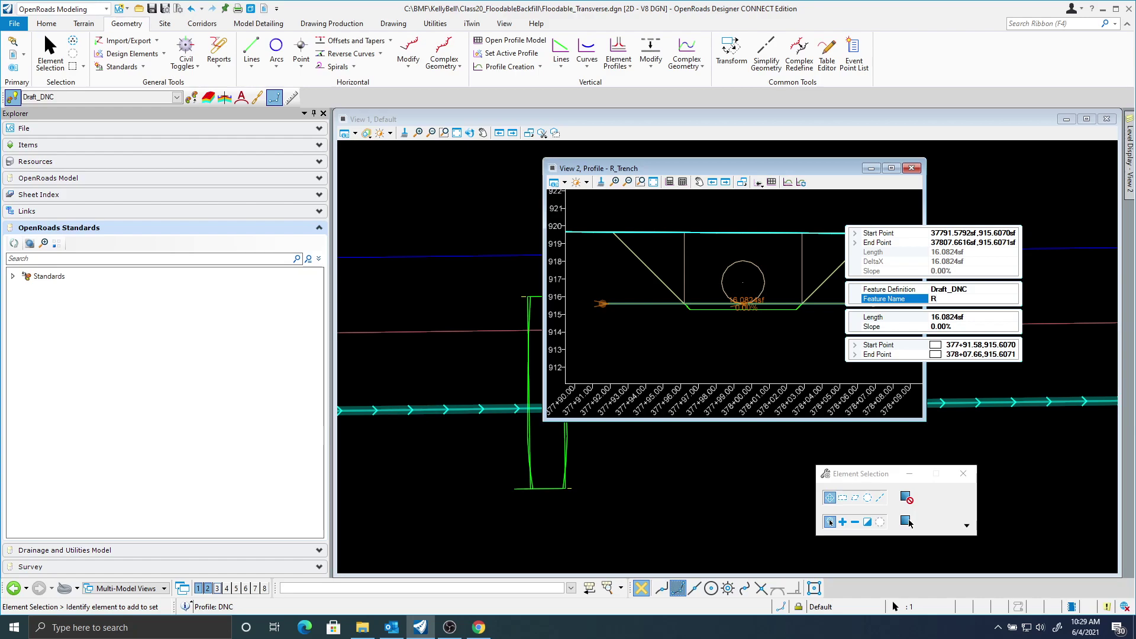
key("Return")
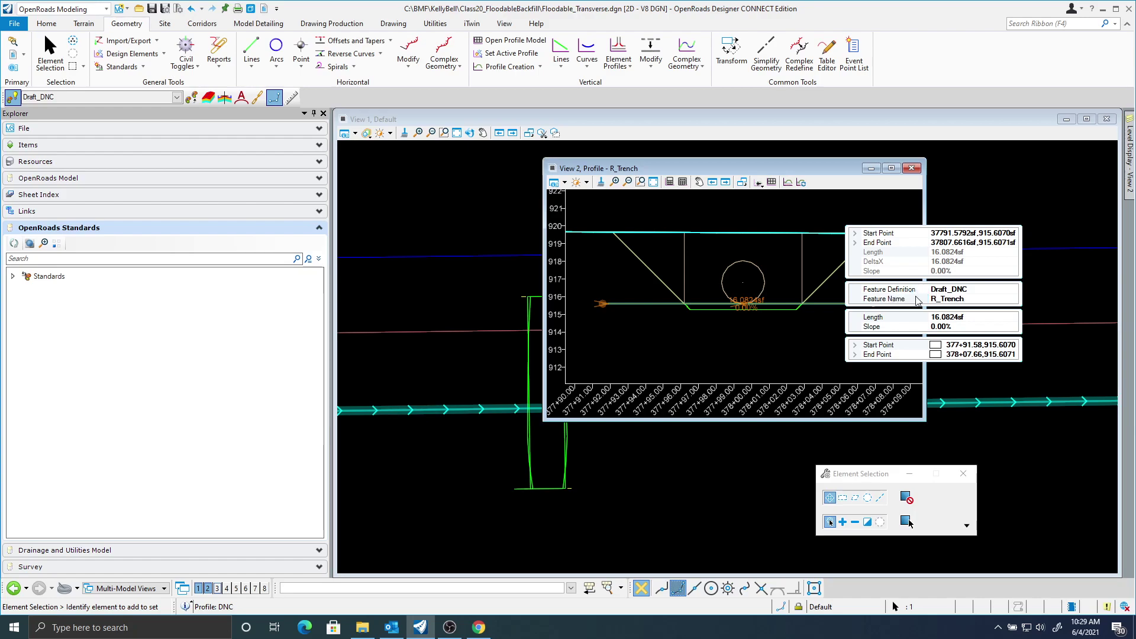
left_click(767, 348)
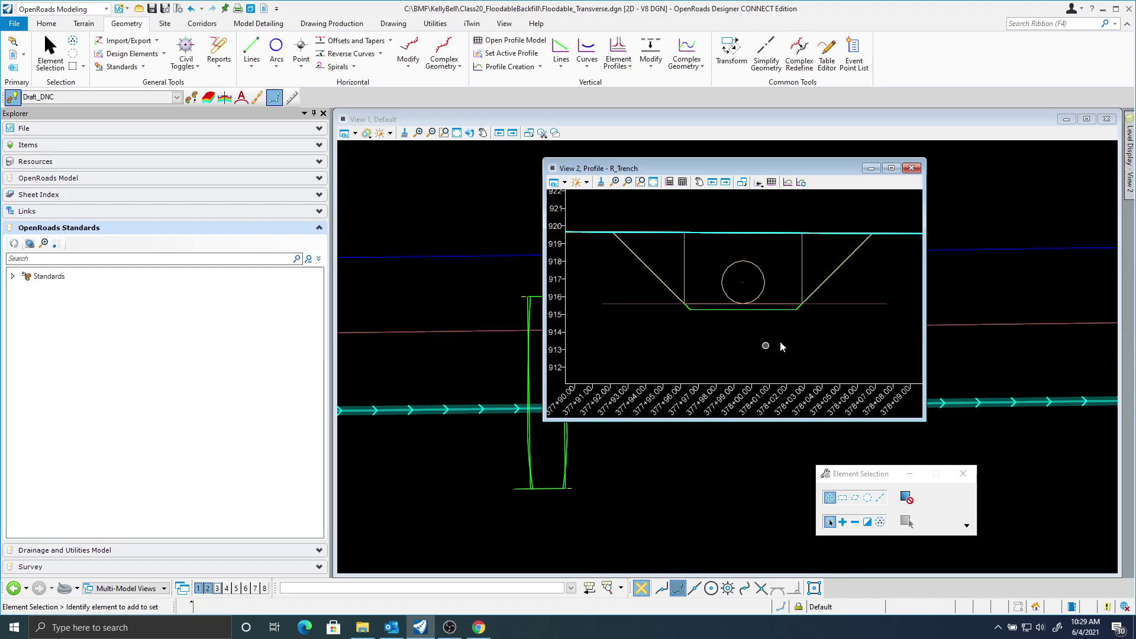
- Close the R_Trench profile view and review the Typical Section - Soil Plug detail in the dr101.pdf browser window
left_click(912, 170)
scroll(628, 373, "down", 1)
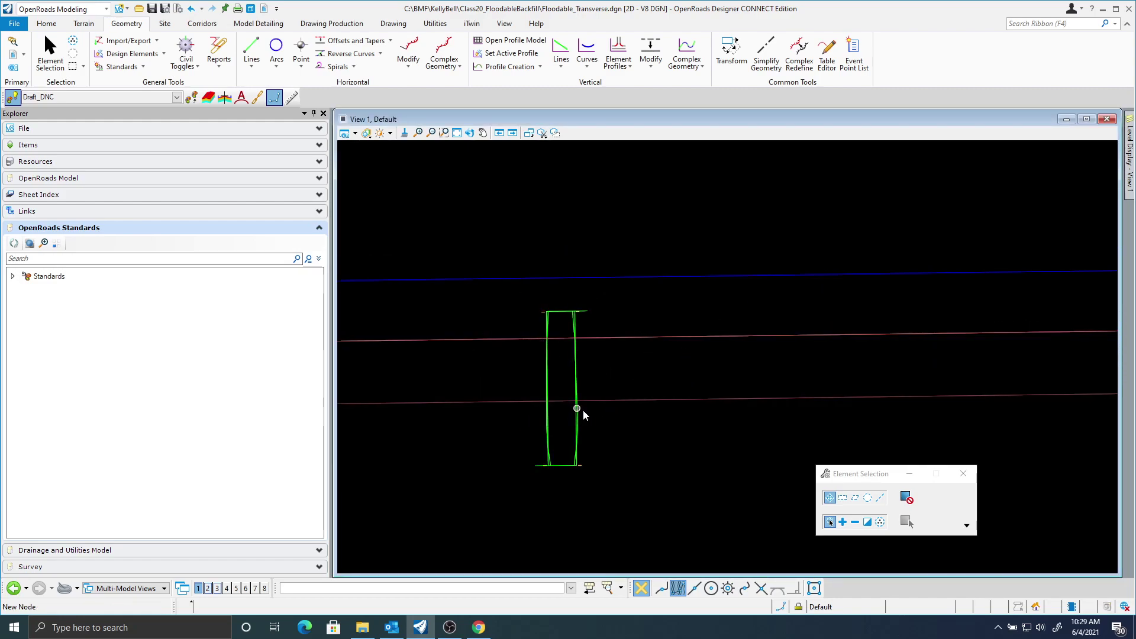
left_click(482, 629)
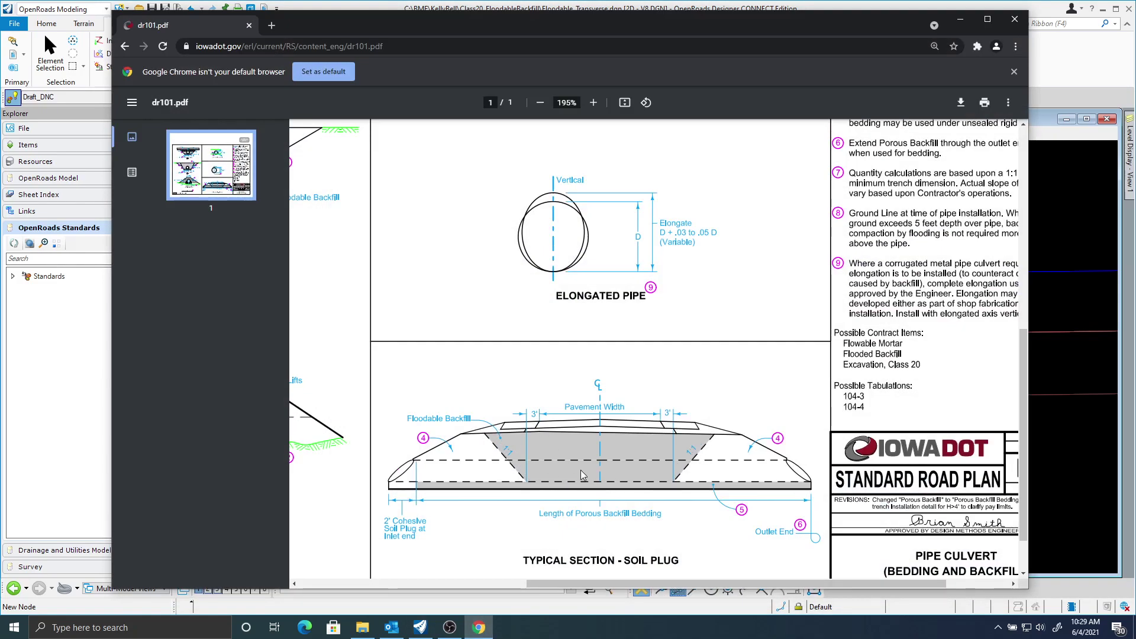
left_click(959, 21)
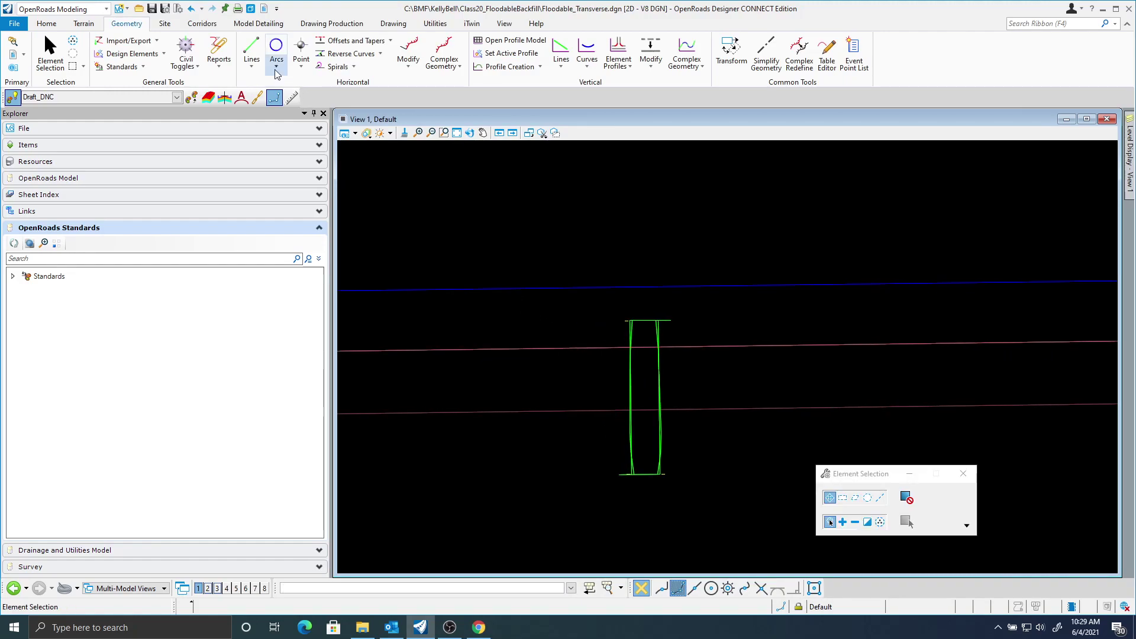
- Create a corridor named Transverse Trench with the Design feature definition along the blue alignment, using its active profile
left_click(203, 26)
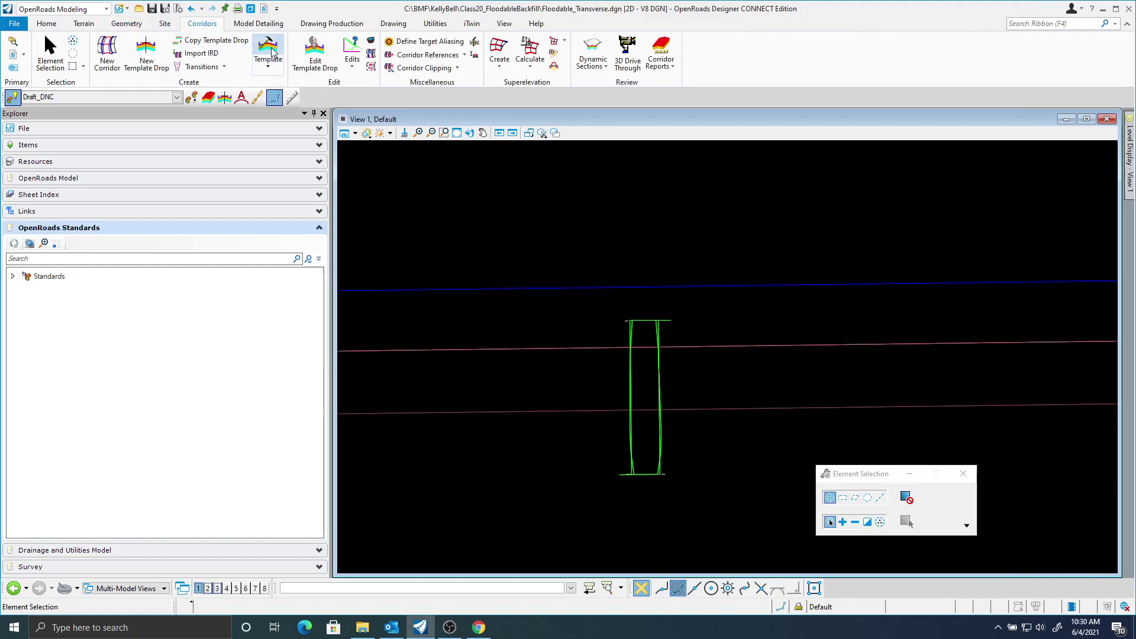
left_click(105, 52)
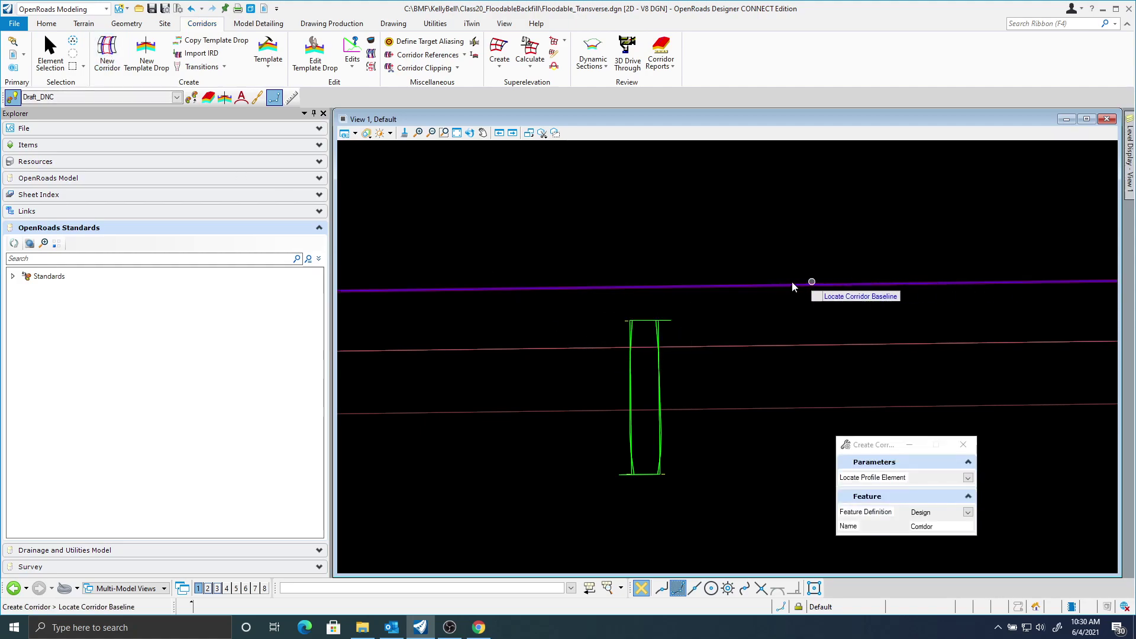
left_click(601, 289)
right_click(581, 320)
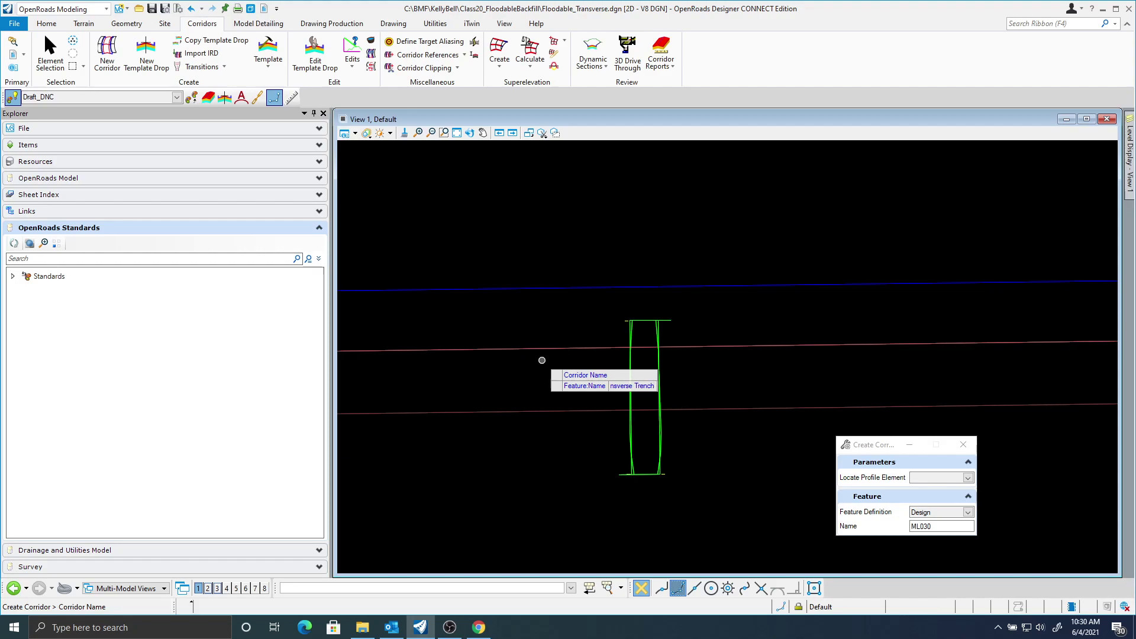
left_click(541, 362)
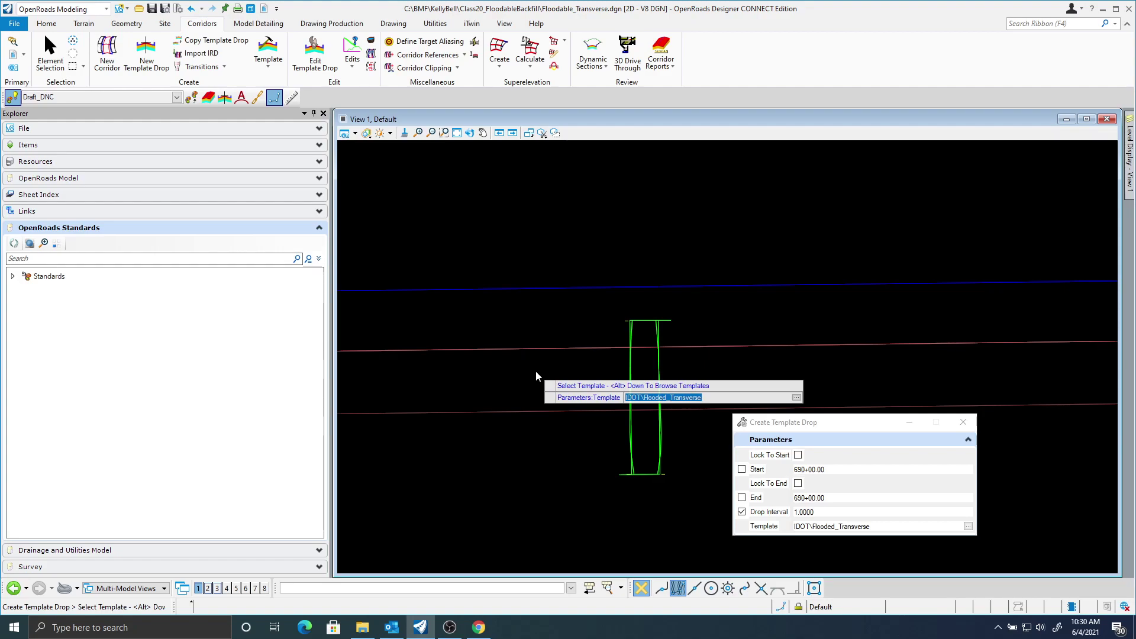
- Drop the Flooded_Transverse template on the corridor from about station 1067+72.82 to 1068+33.15 at an interval of 1
key("alt+Down")
left_click(408, 294)
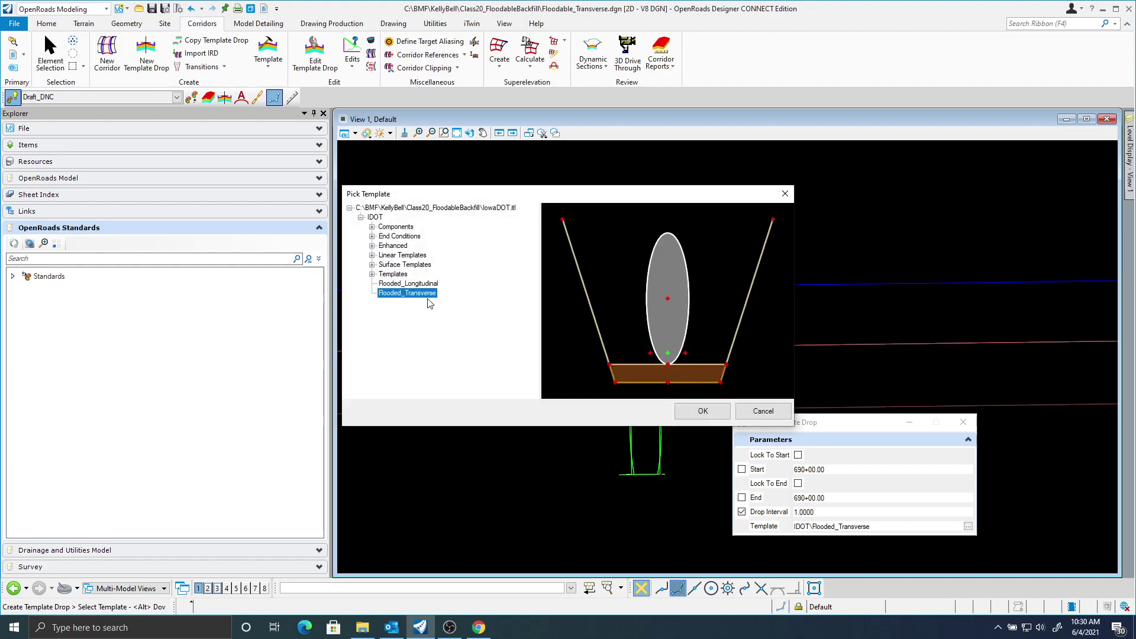
left_click(701, 411)
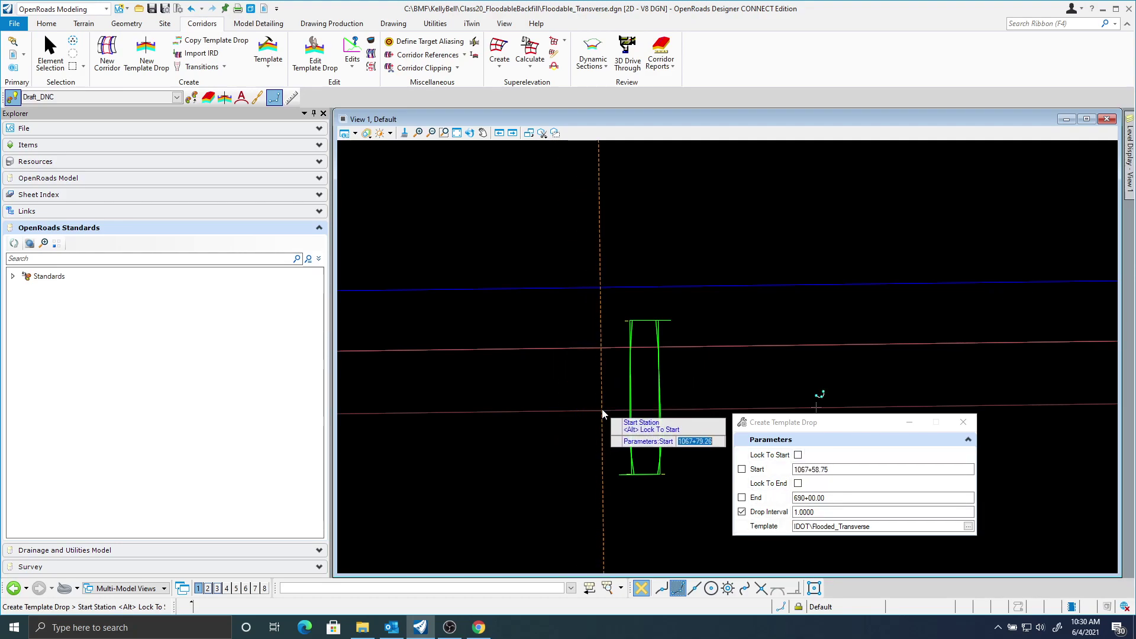
middle_click_drag(602, 436, 528, 420)
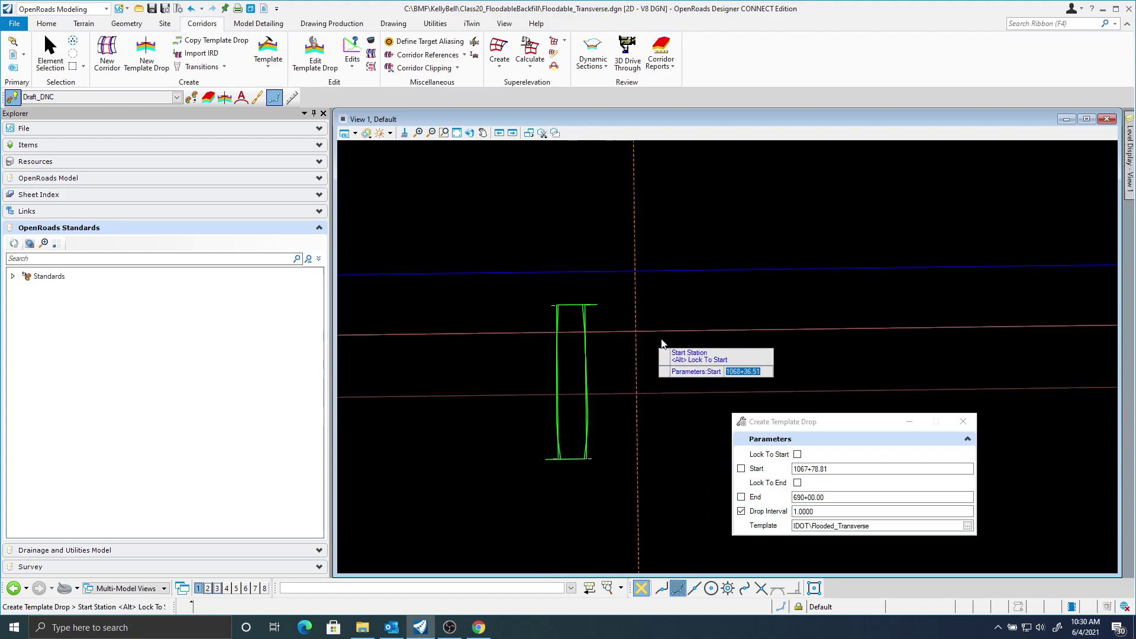
left_click(516, 379)
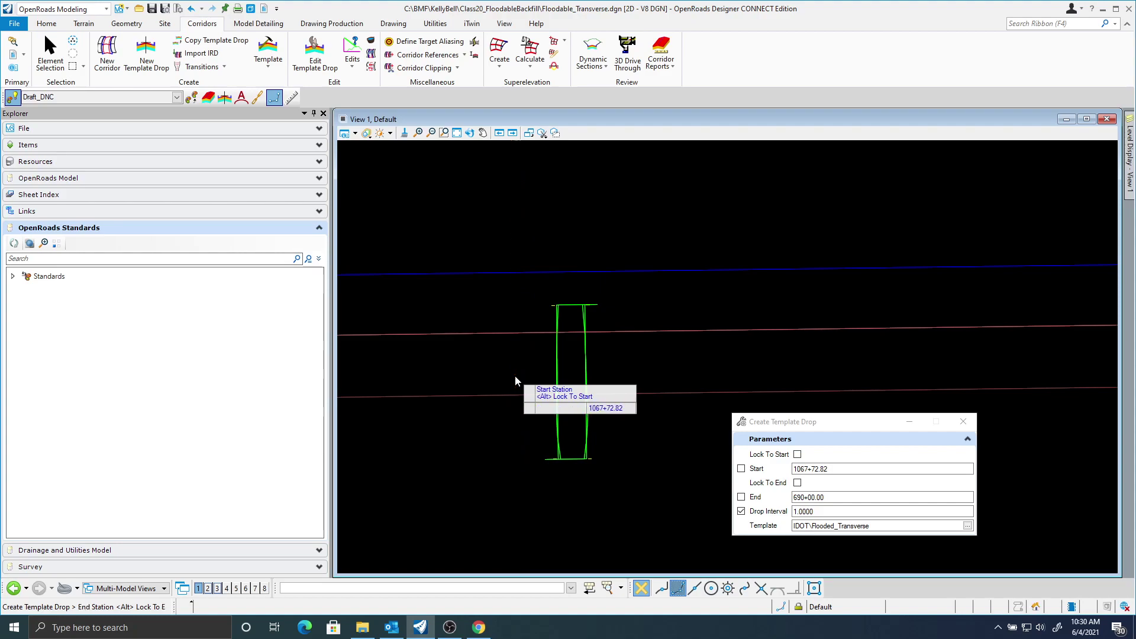
left_click(641, 378)
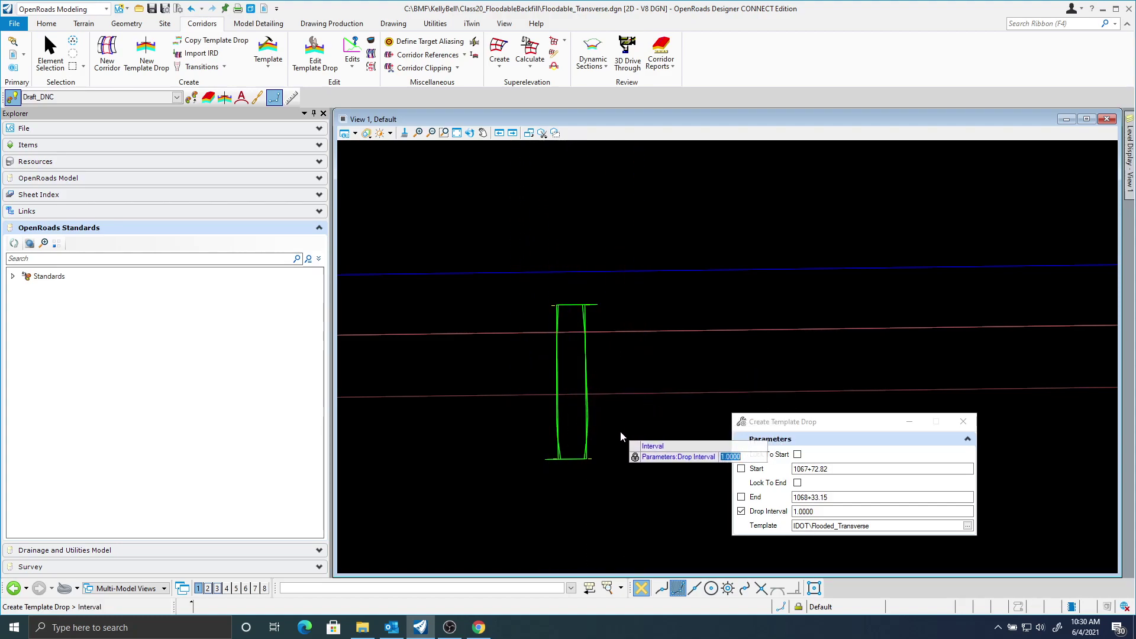
left_click(525, 484)
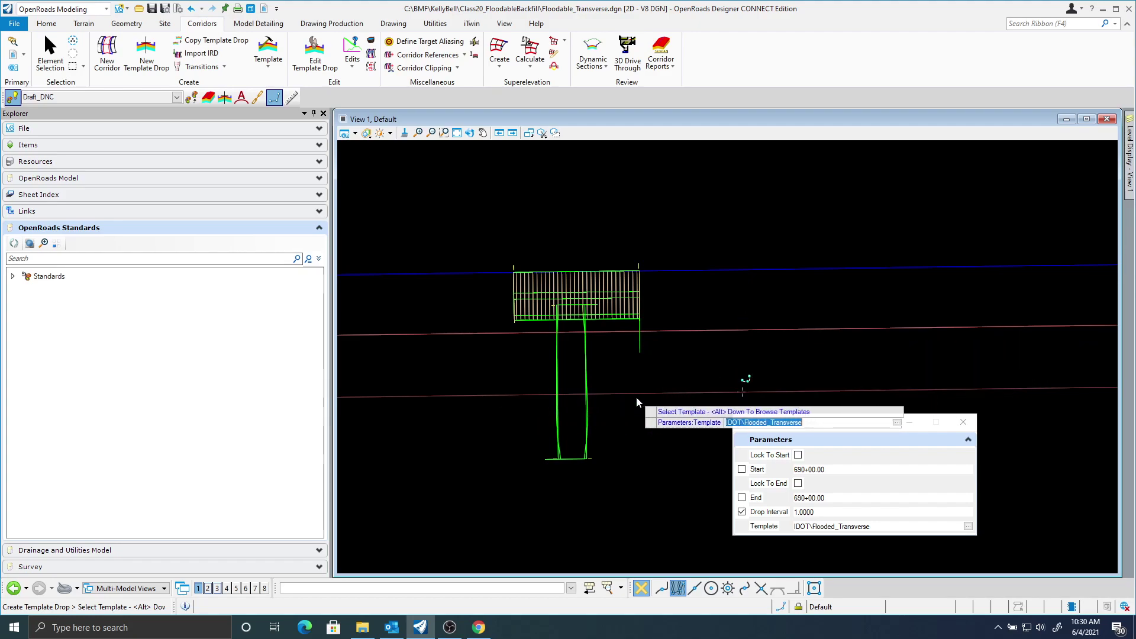
- Open the Default-3D view, bring the new trench corridor into sight and end the template drop command
left_click(218, 589)
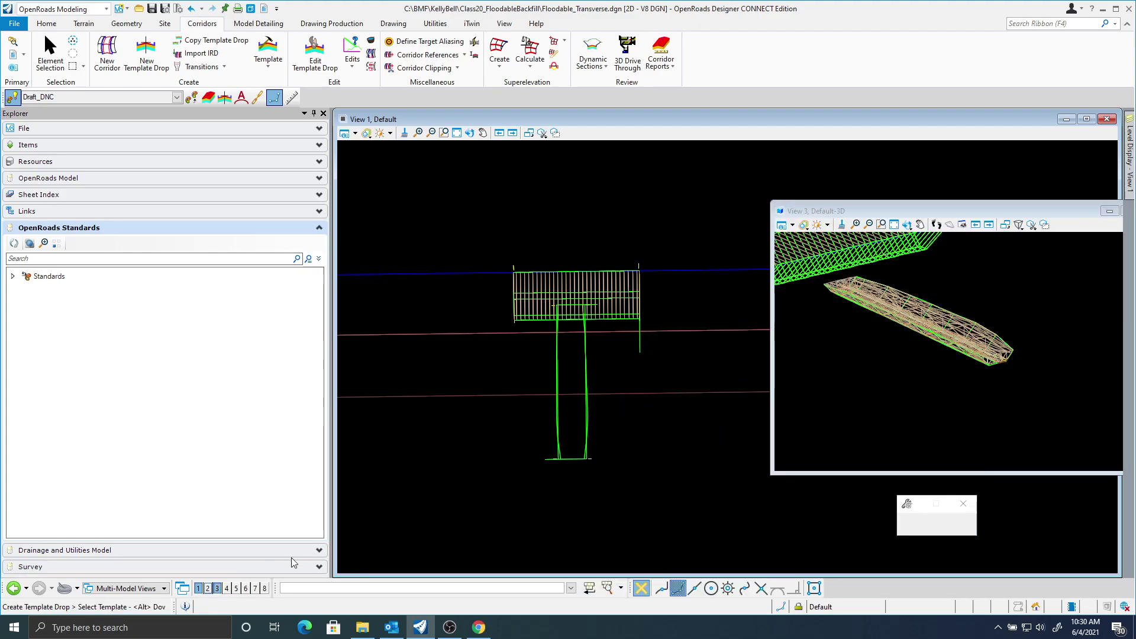
left_click(920, 224)
right_click(922, 374)
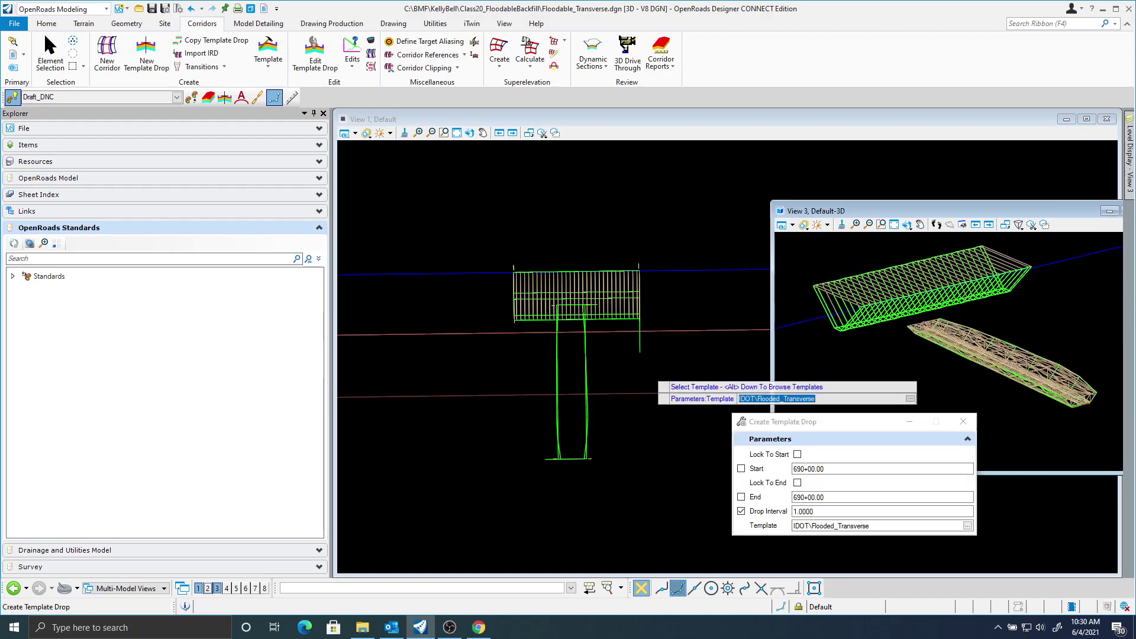
middle_click_drag(922, 374, 901, 351)
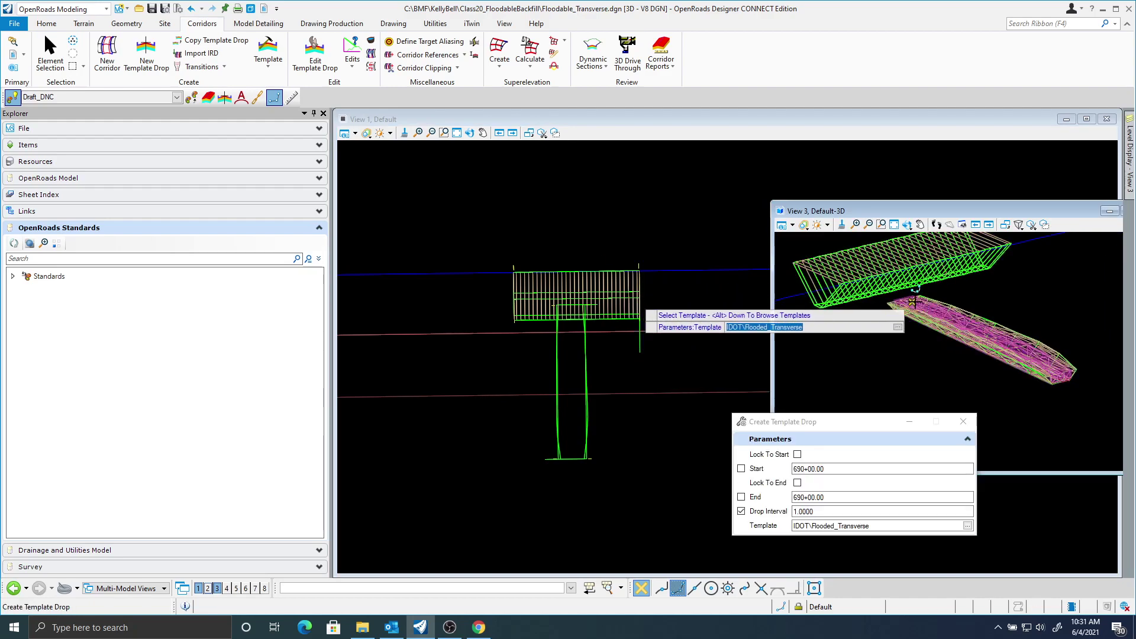
right_click(618, 378)
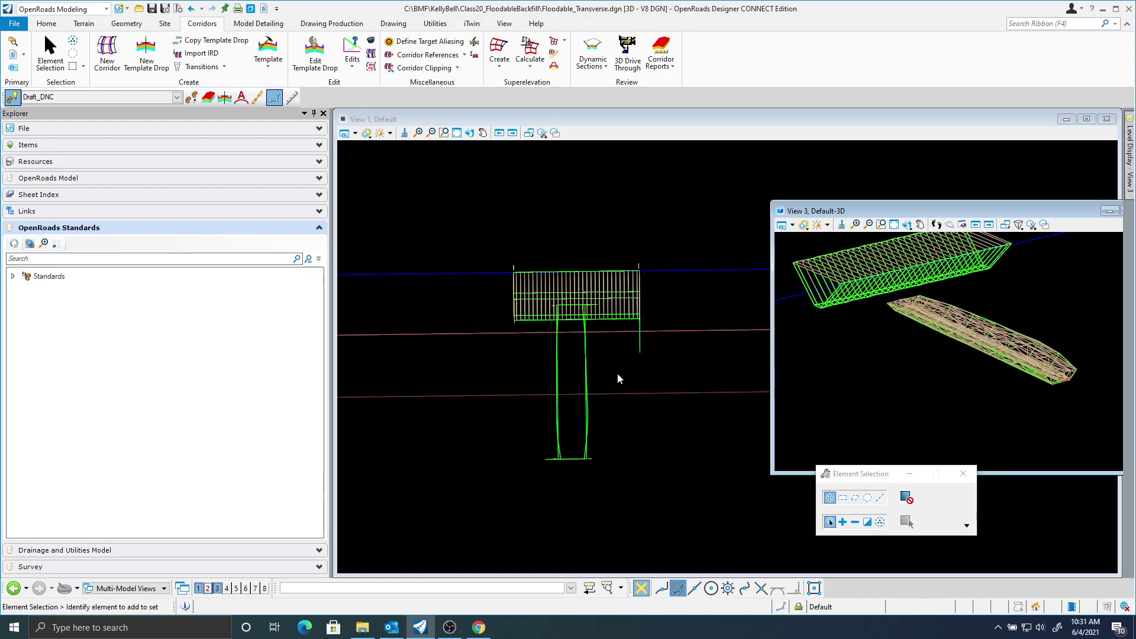
- Start a point control on the Transverse Trench corridor, spanning about stations 1067+74.32 to 1068+31.66
left_click(524, 339)
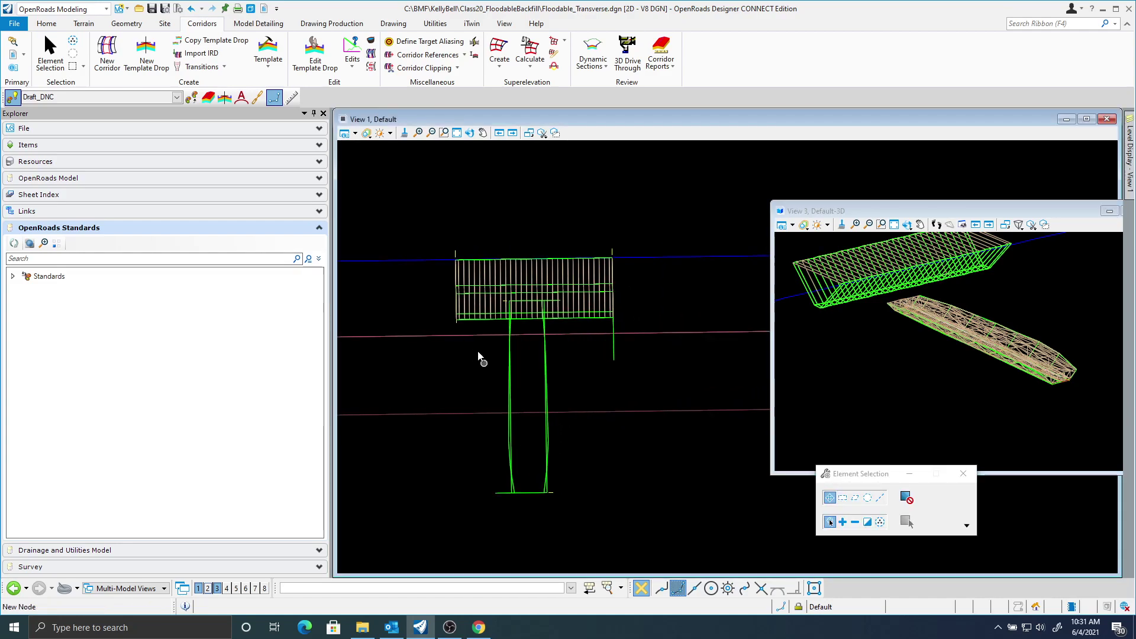
left_click(456, 326)
mouse_move(542, 325)
left_click(578, 337)
left_click(47, 314)
left_click(115, 241)
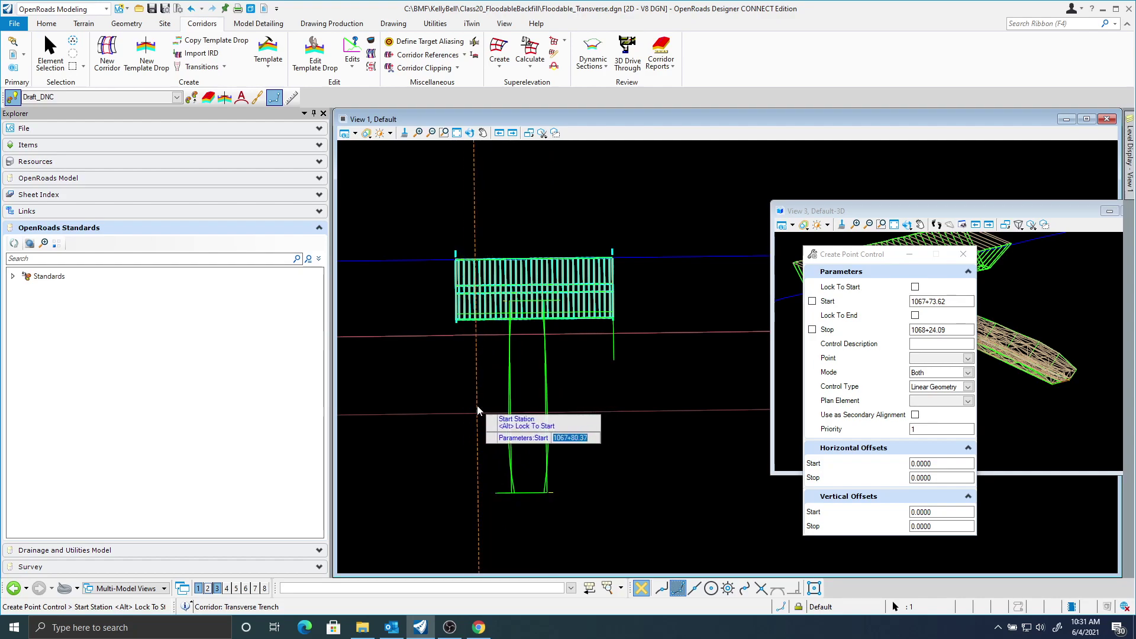
left_click(460, 385)
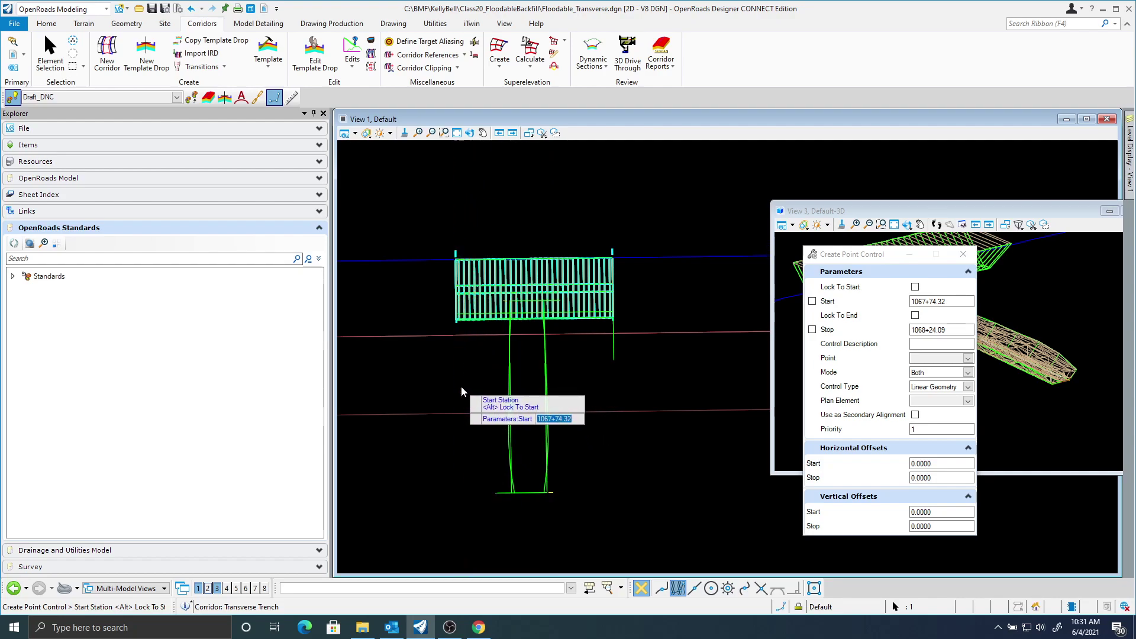
left_click(612, 396)
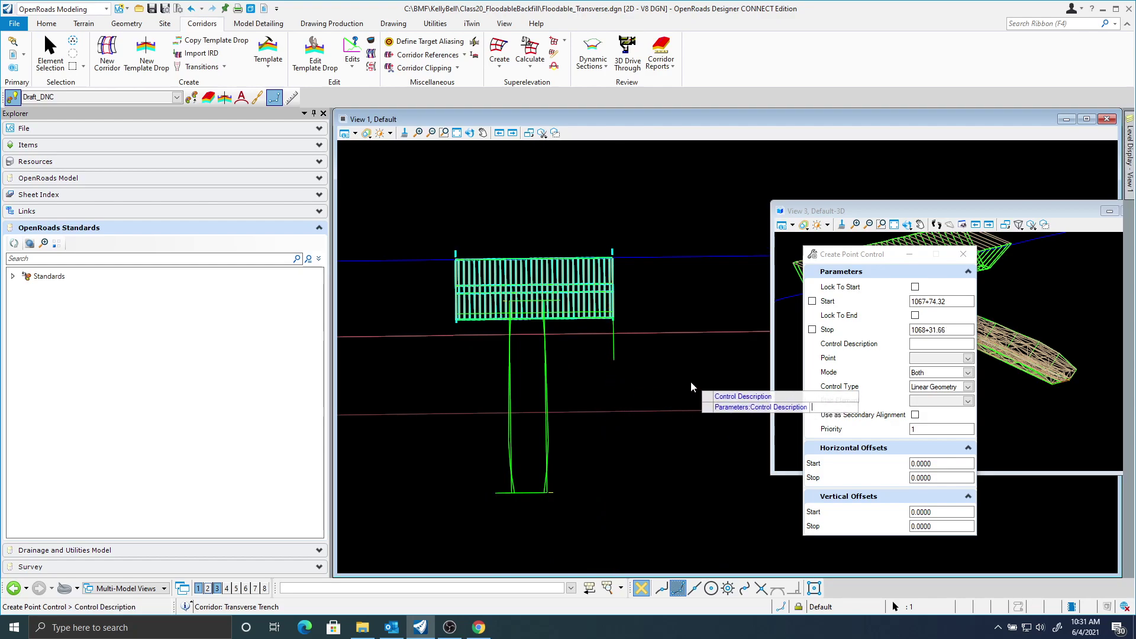
- Assign the point control to L_Trench in mode Both, using L_Trench as linear plan and profile element with priority 1 and zero offsets
left_click_drag(866, 260, 737, 255)
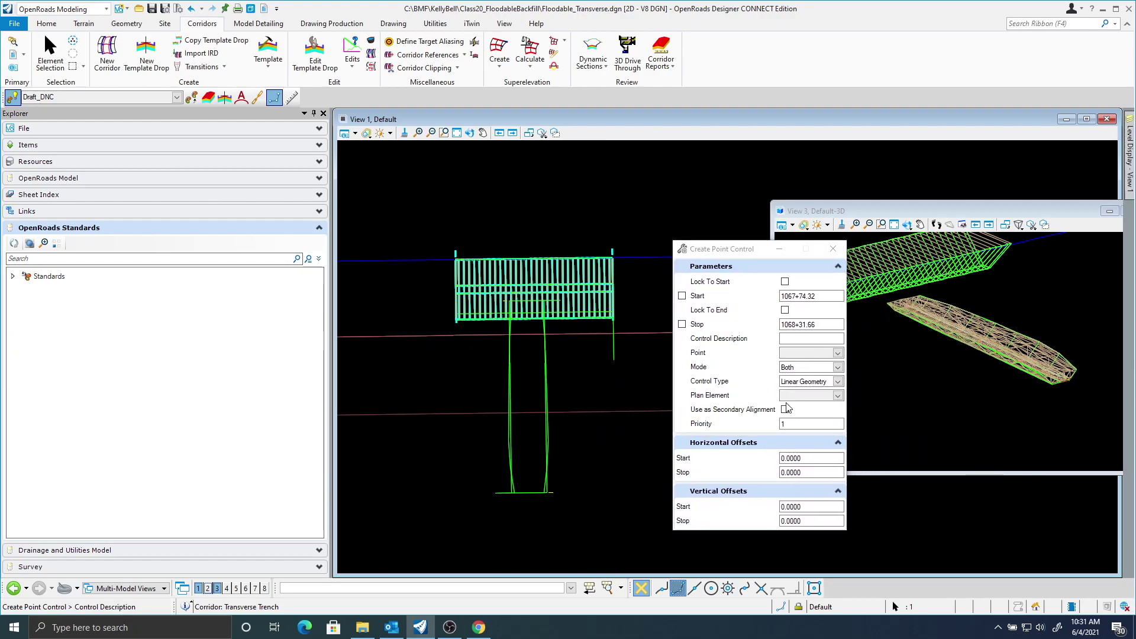
left_click(838, 353)
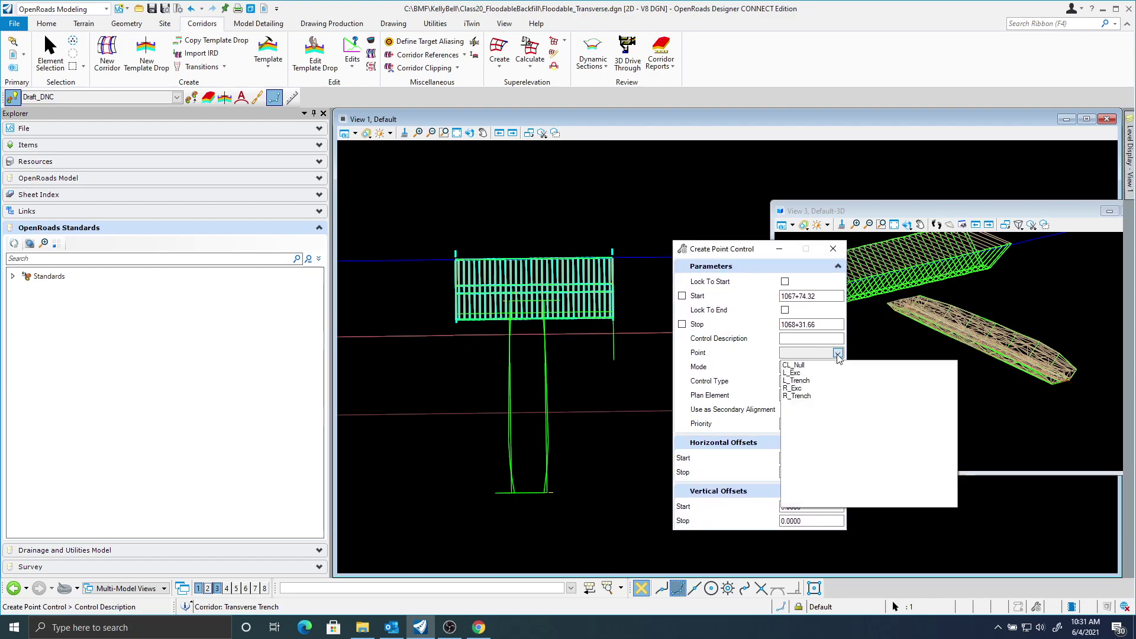
left_click(806, 382)
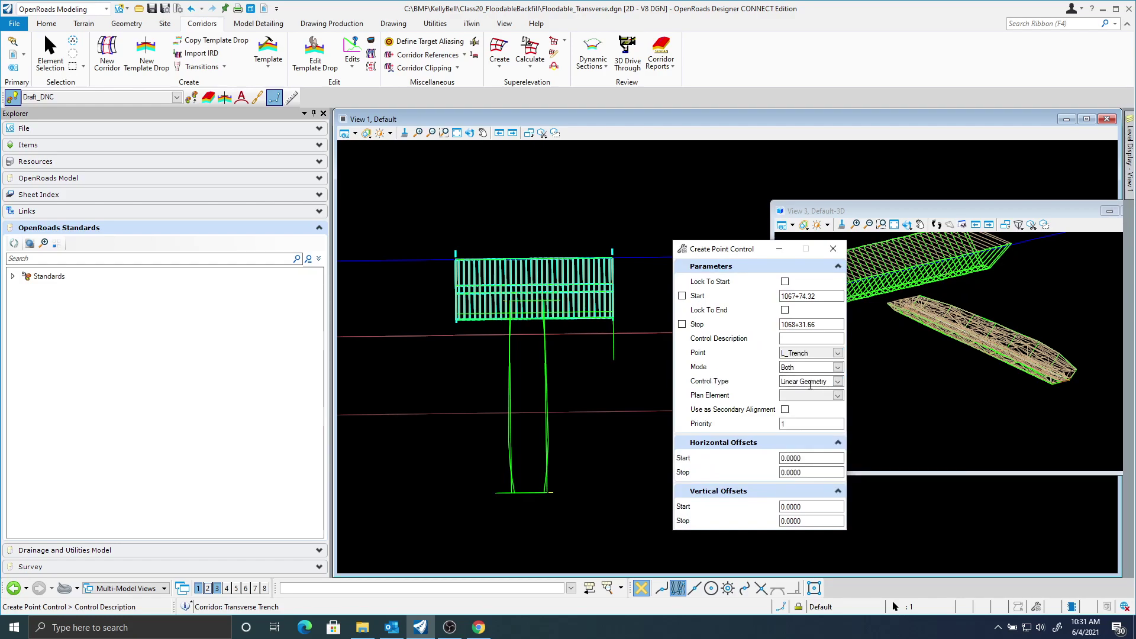
left_click(837, 396)
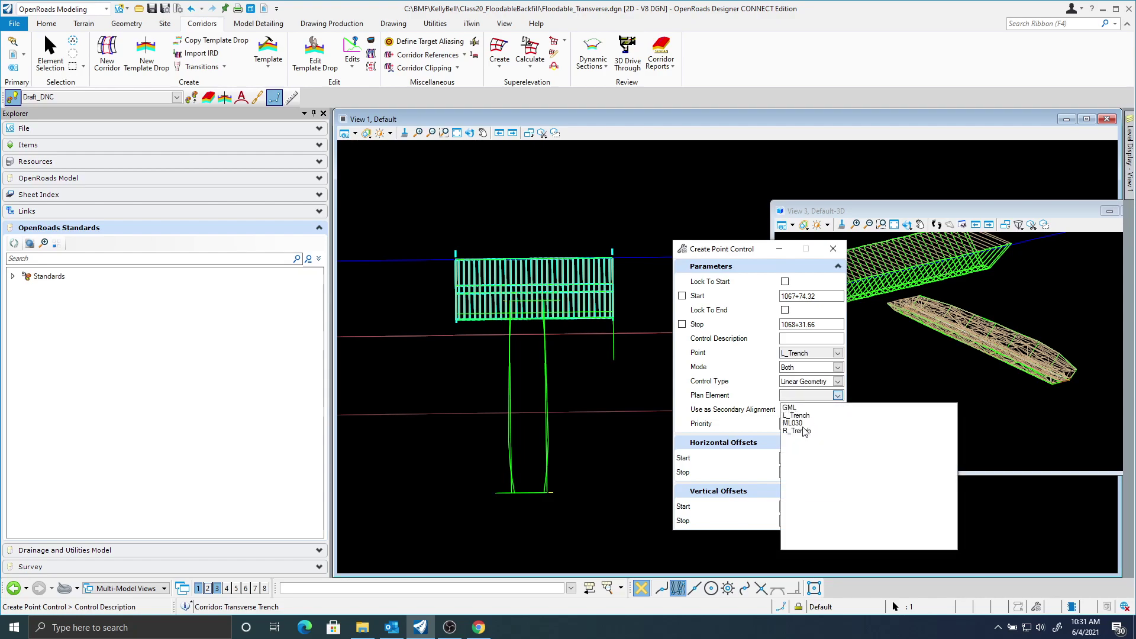
left_click(798, 415)
left_click(838, 410)
left_click(808, 426)
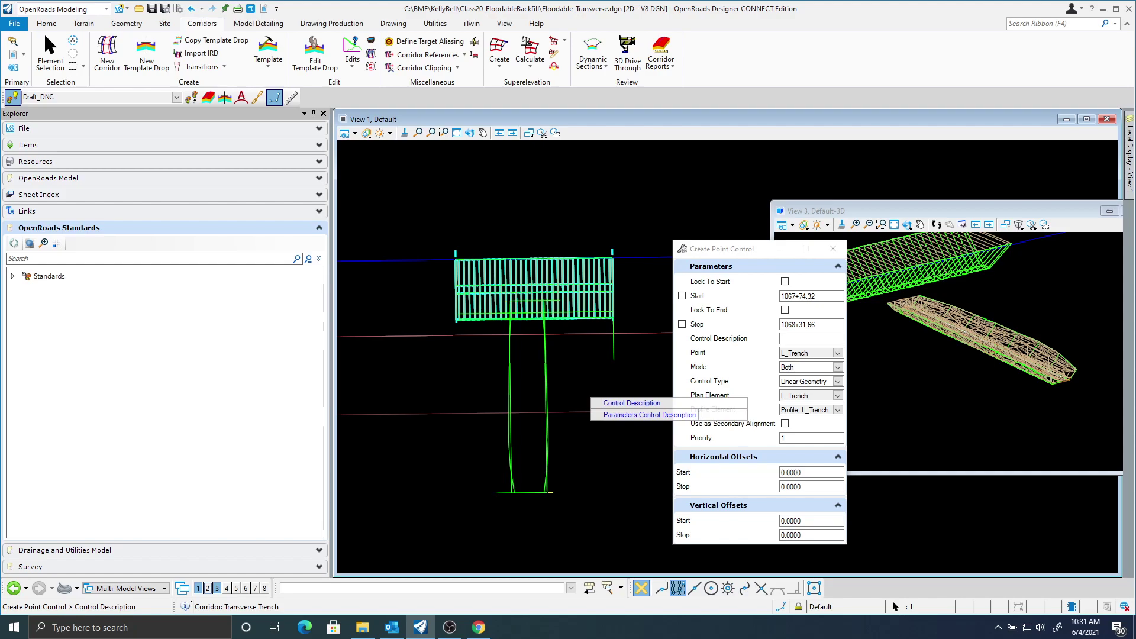
left_click(582, 388)
left_click(581, 388)
left_click(581, 388)
left_click(582, 388)
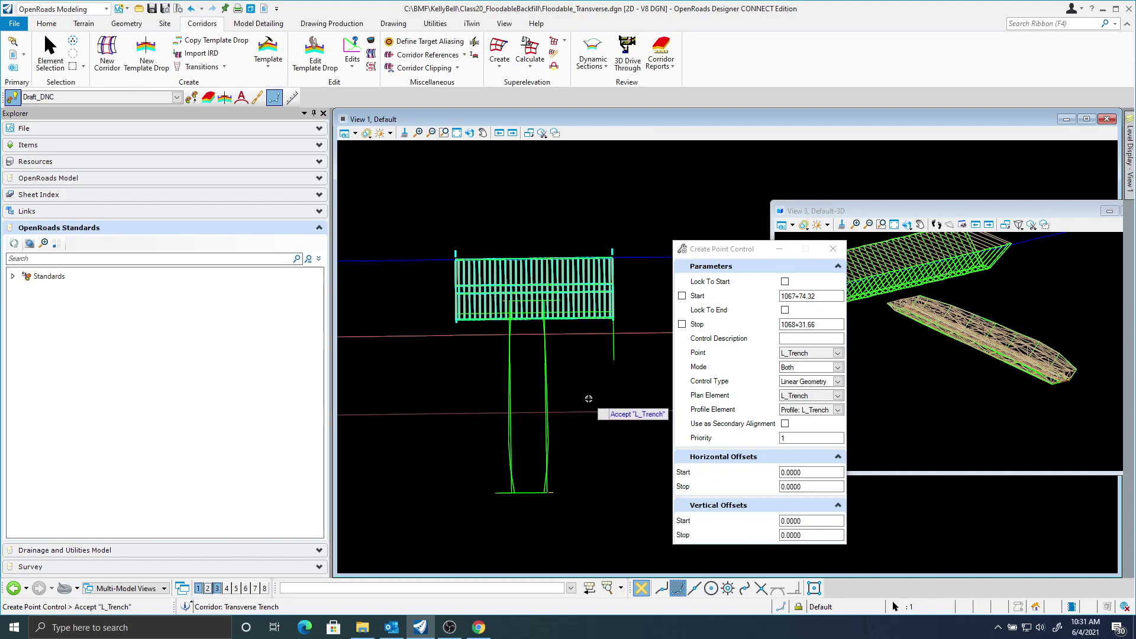
left_click(597, 442)
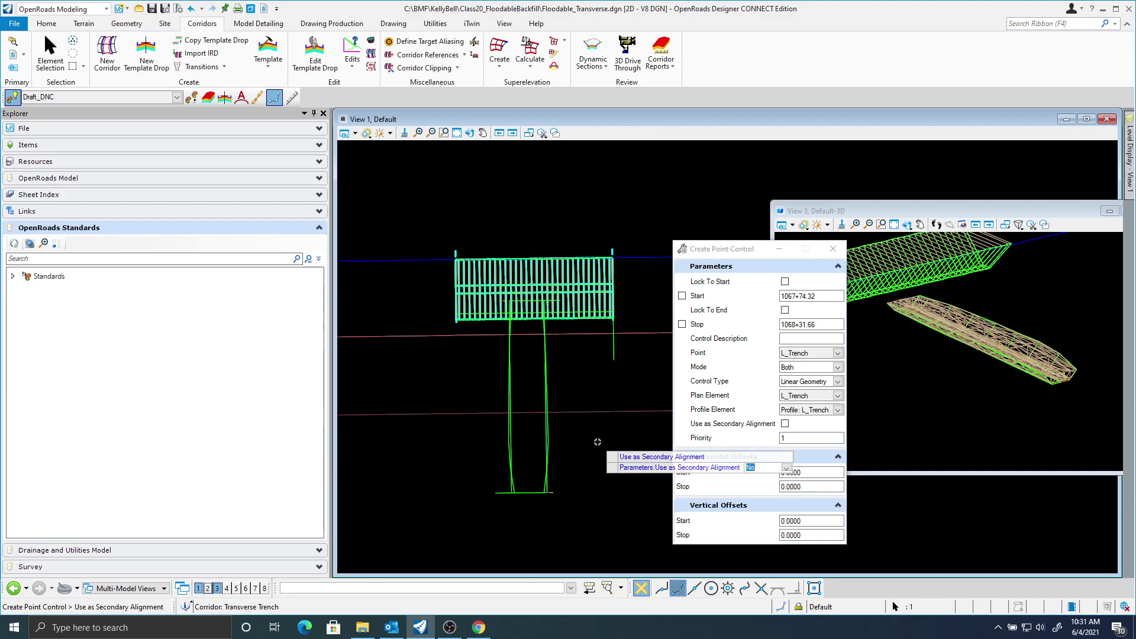
left_click(597, 442)
left_click(597, 442)
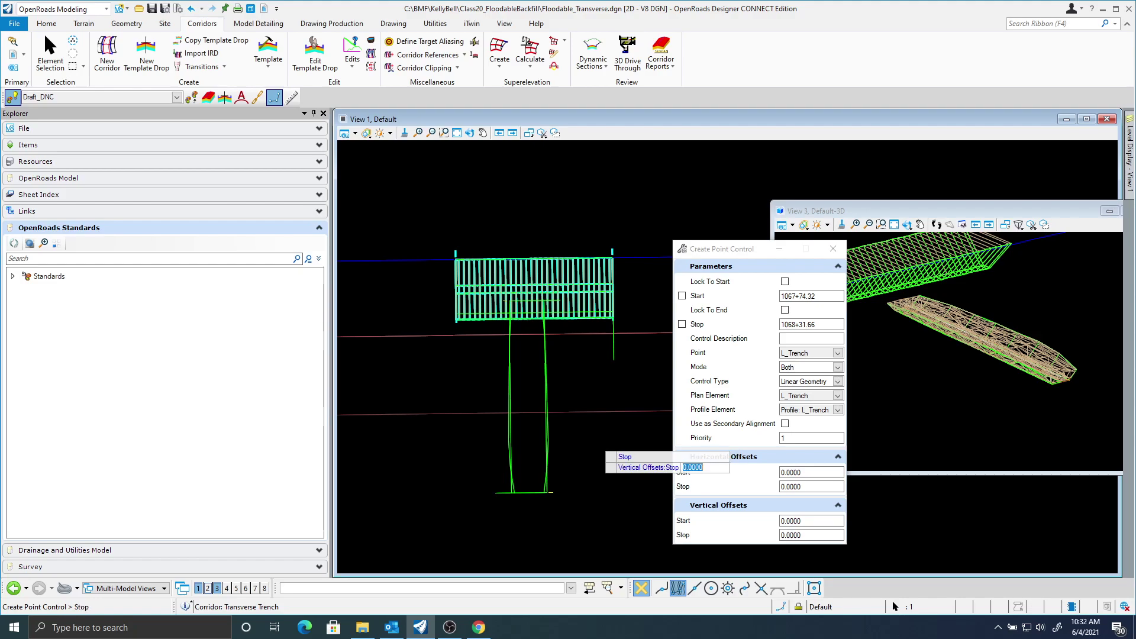
left_click(597, 442)
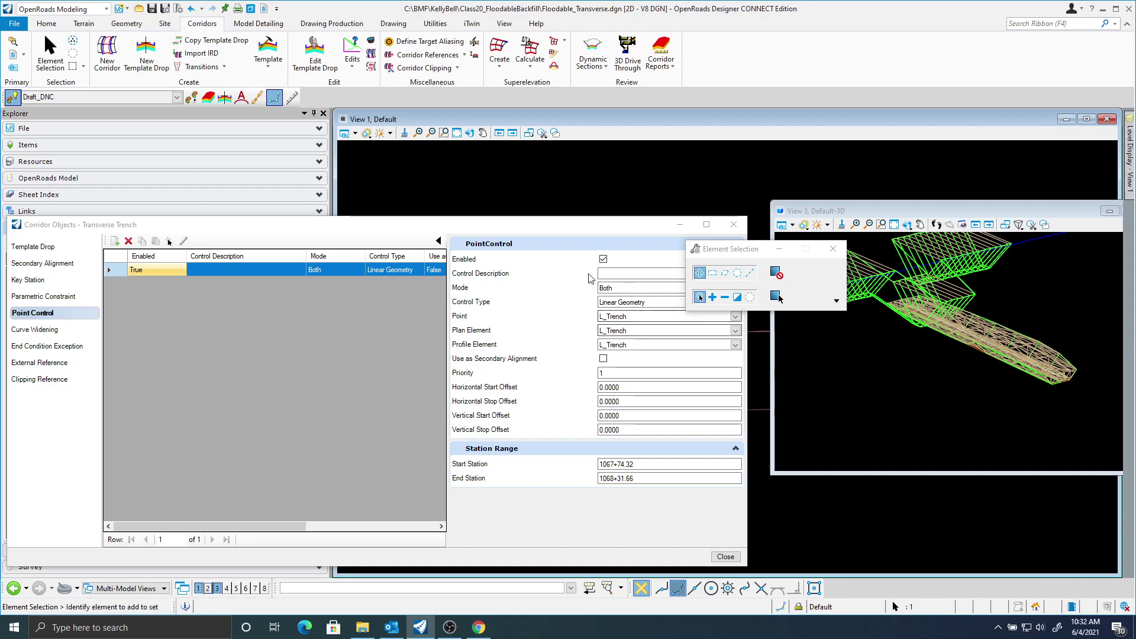
- Add a second point control to the Transverse Trench corridor, spanning about stations 1067+73.20 to 1068+31.66
left_click_drag(555, 228, 595, 219)
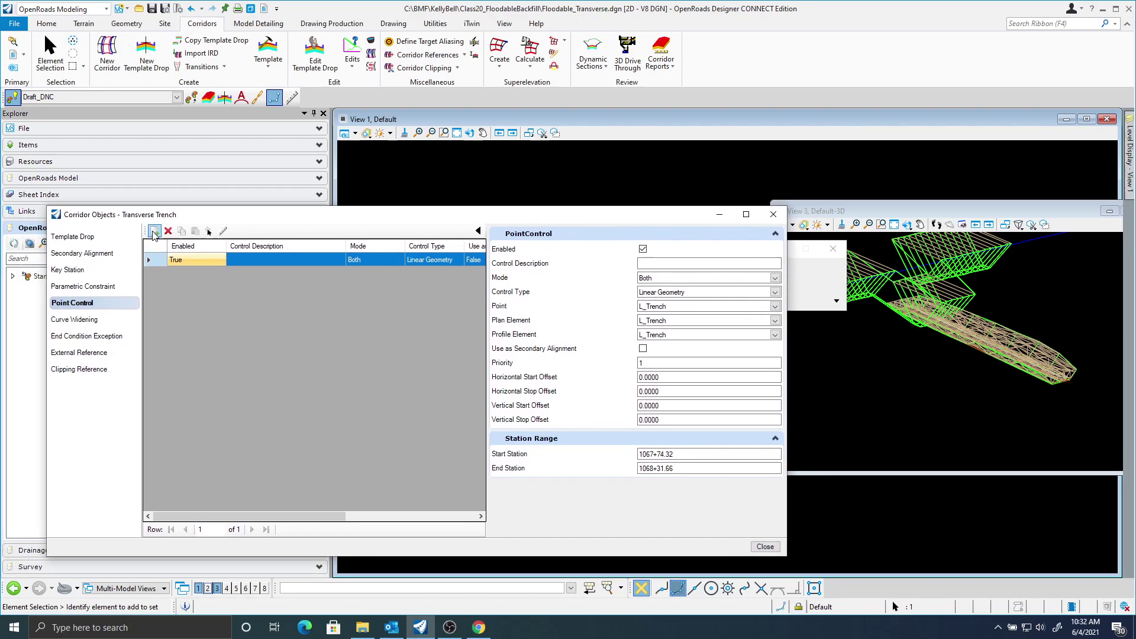
left_click(154, 231)
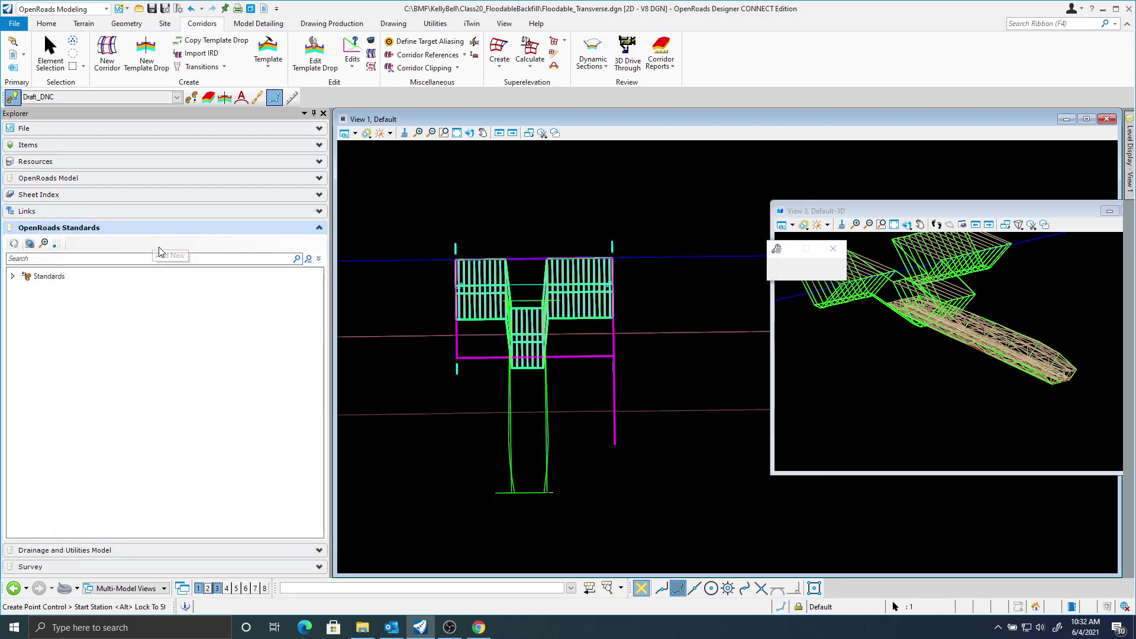
left_click(459, 427)
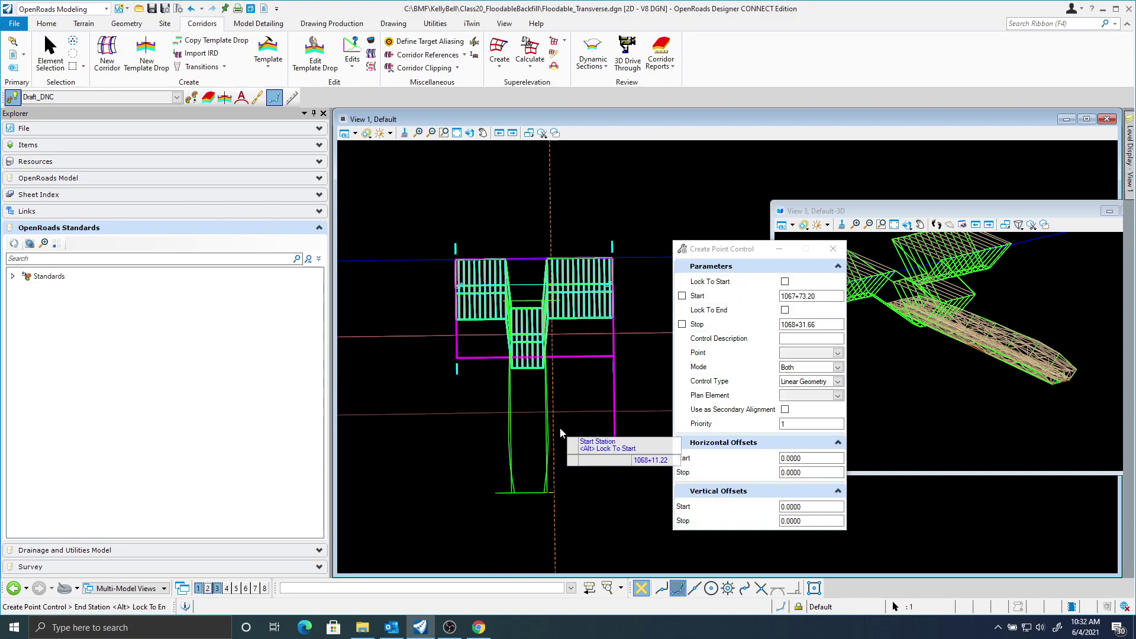
left_click(611, 436)
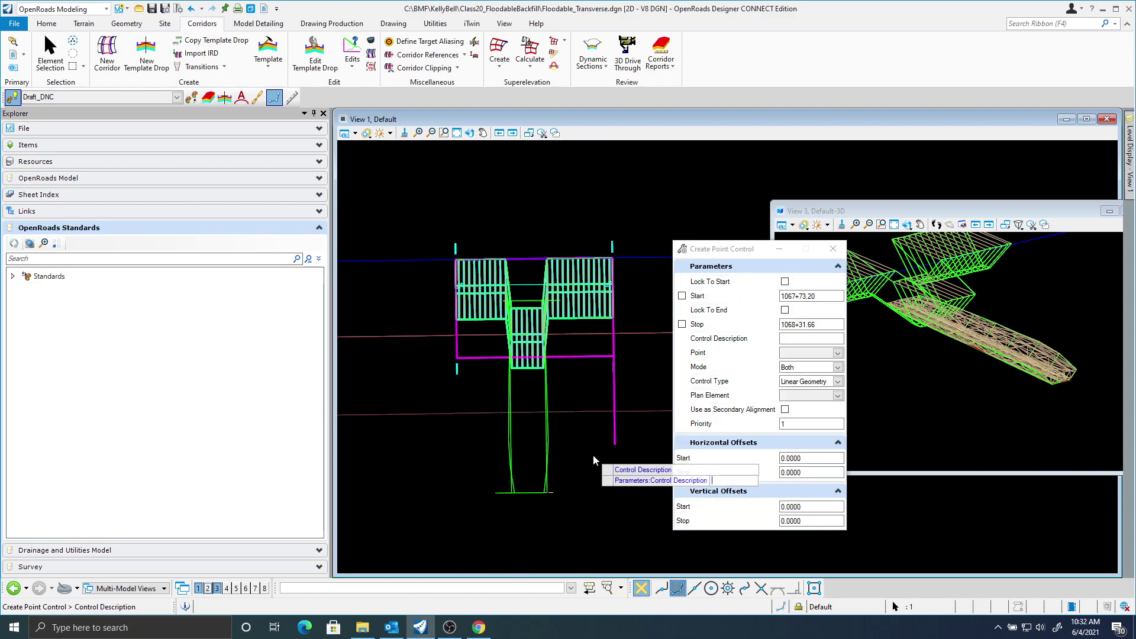
- Assign the second point control to R_Trench in mode Both, using R_Trench as linear plan and profile element with priority 1 and zero offsets
left_click(838, 353)
left_click(806, 397)
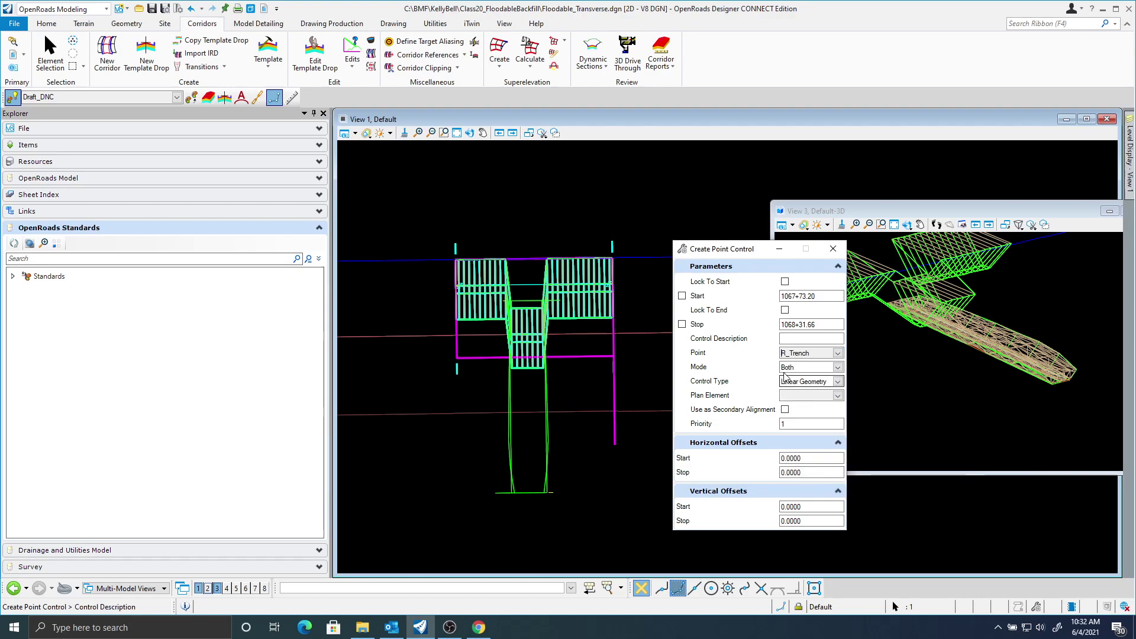
left_click(838, 395)
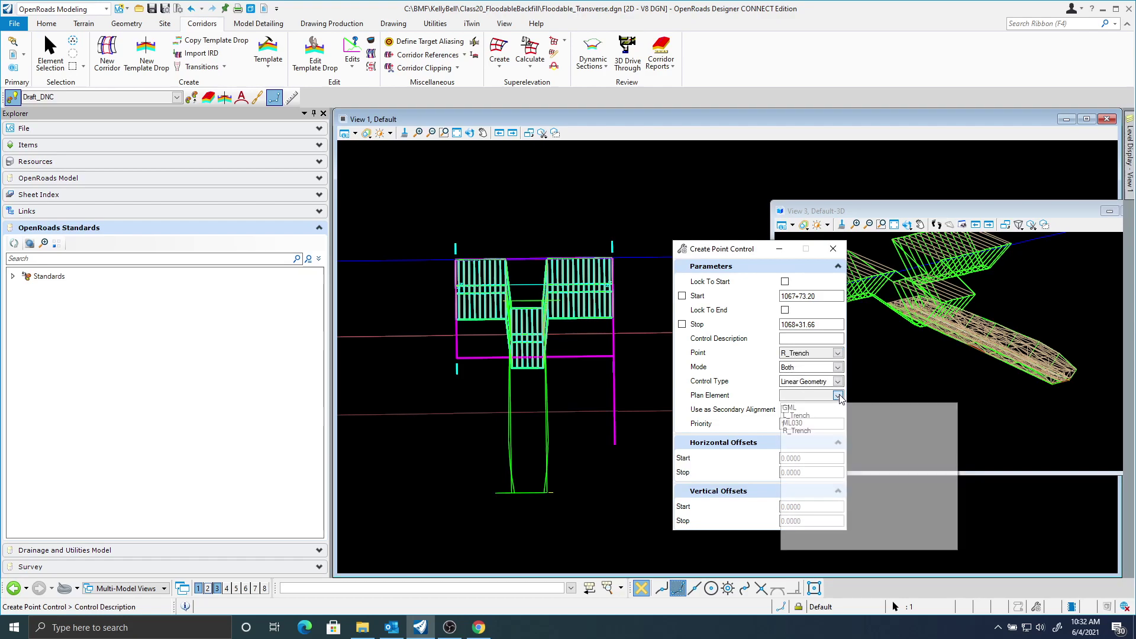
left_click(793, 433)
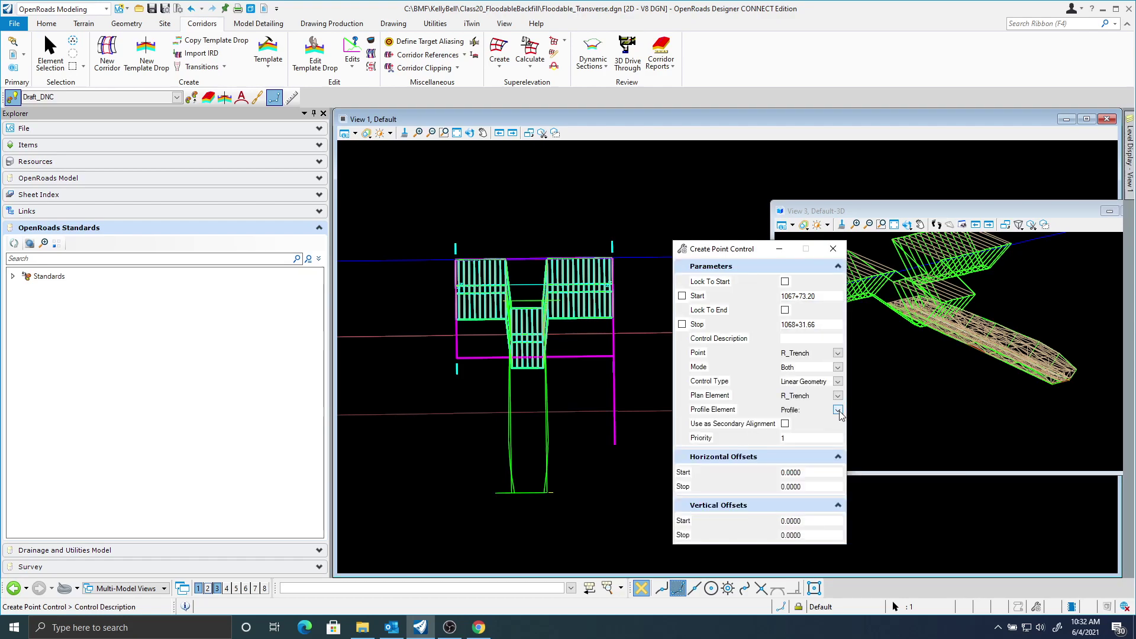
left_click(839, 411)
left_click(787, 426)
left_click(611, 463)
left_click(612, 463)
left_click(612, 464)
left_click(612, 464)
left_click(611, 464)
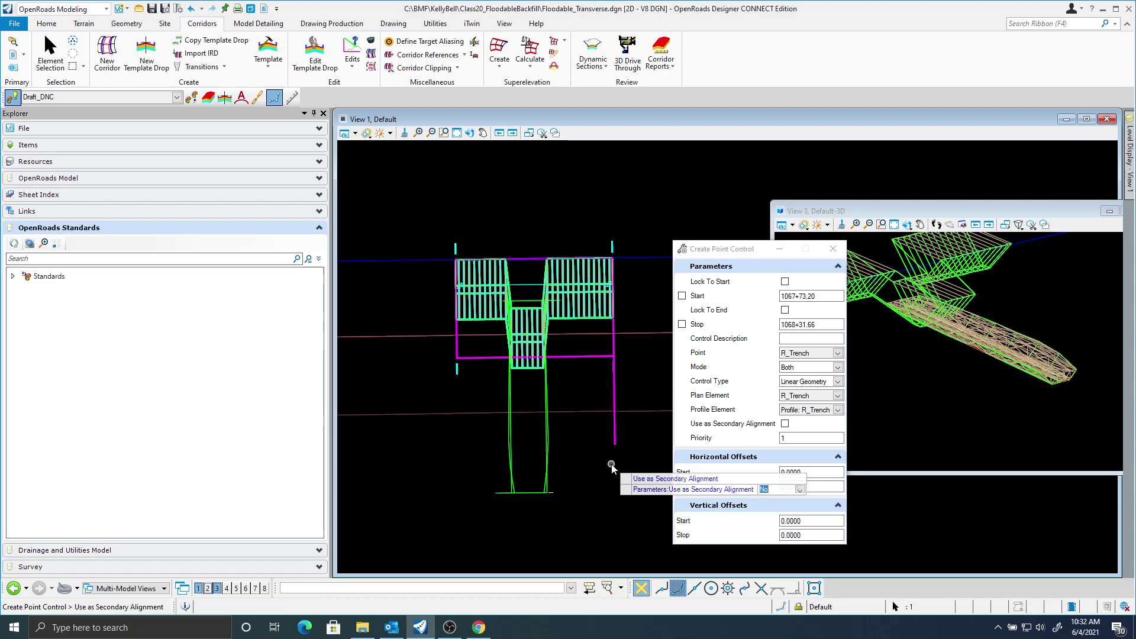
left_click(612, 465)
left_click(612, 465)
left_click(612, 465)
left_click(612, 463)
left_click(612, 463)
left_click(612, 463)
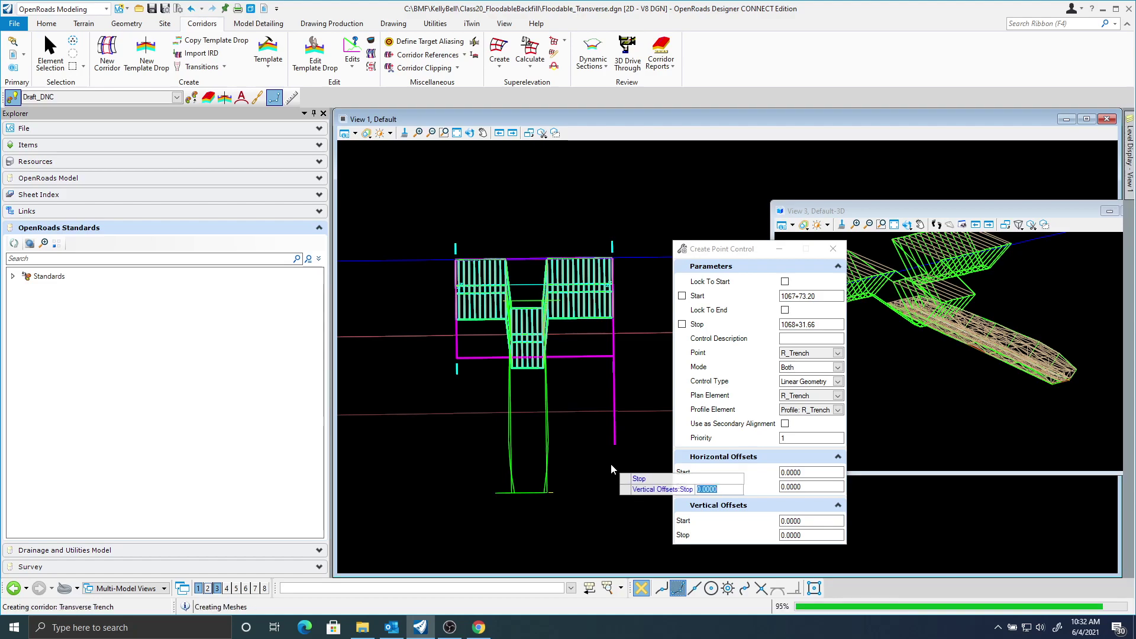
right_click(889, 217)
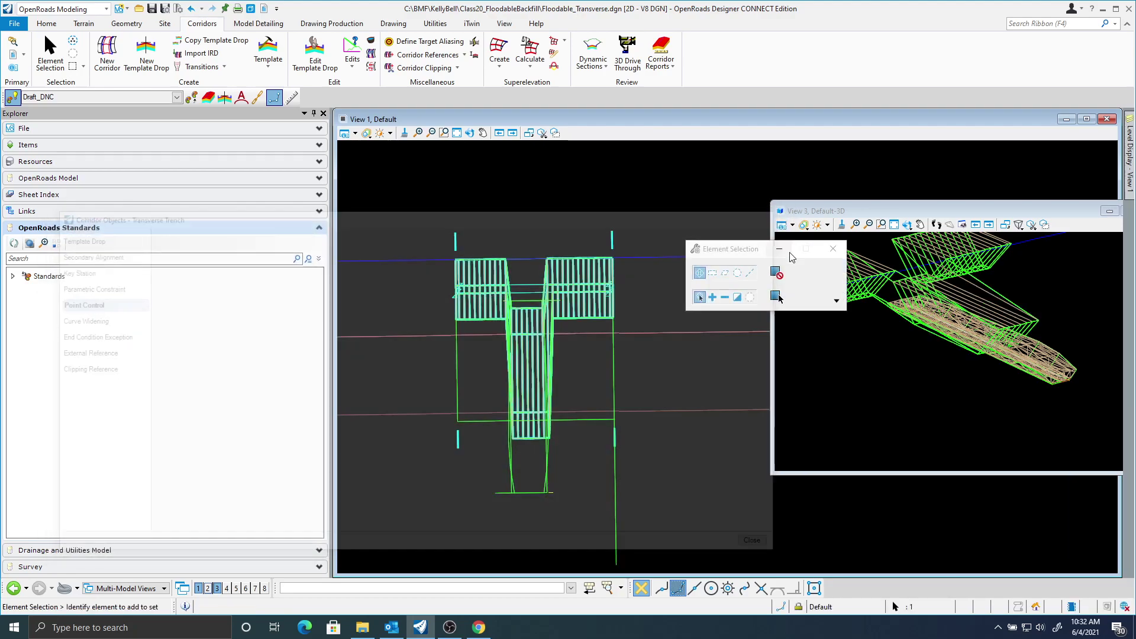
- Examine the updated transverse trench from several angles in the Default-3D view, moving that view clear of the dialogs
left_click_drag(889, 216, 731, 197)
left_click(722, 205)
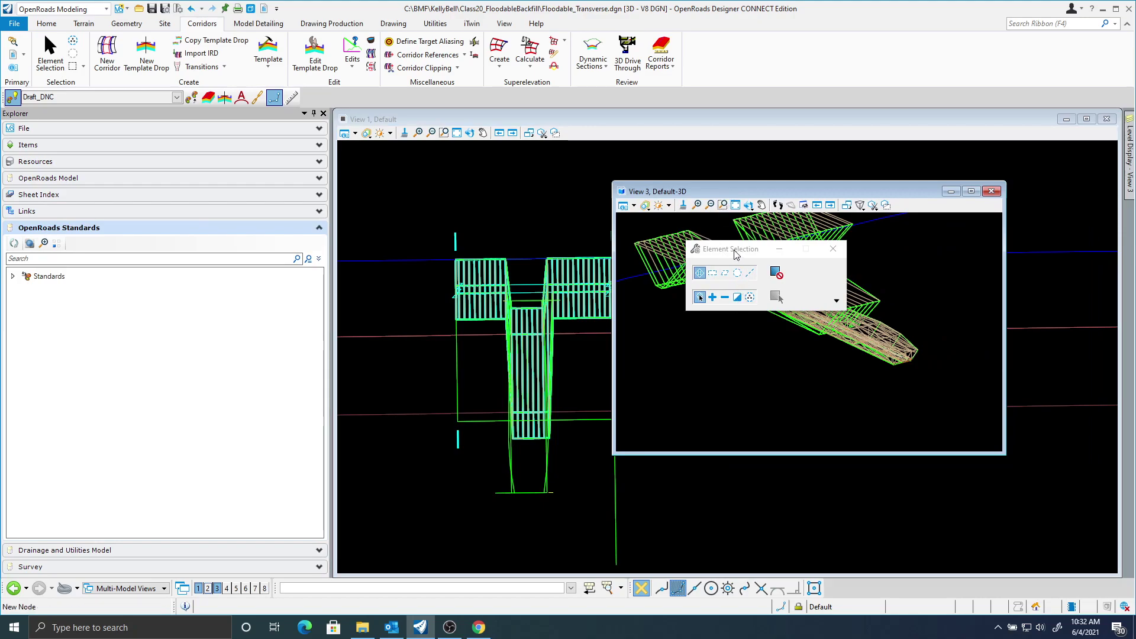
left_click_drag(736, 254, 822, 441)
left_click(728, 342)
left_click(749, 204)
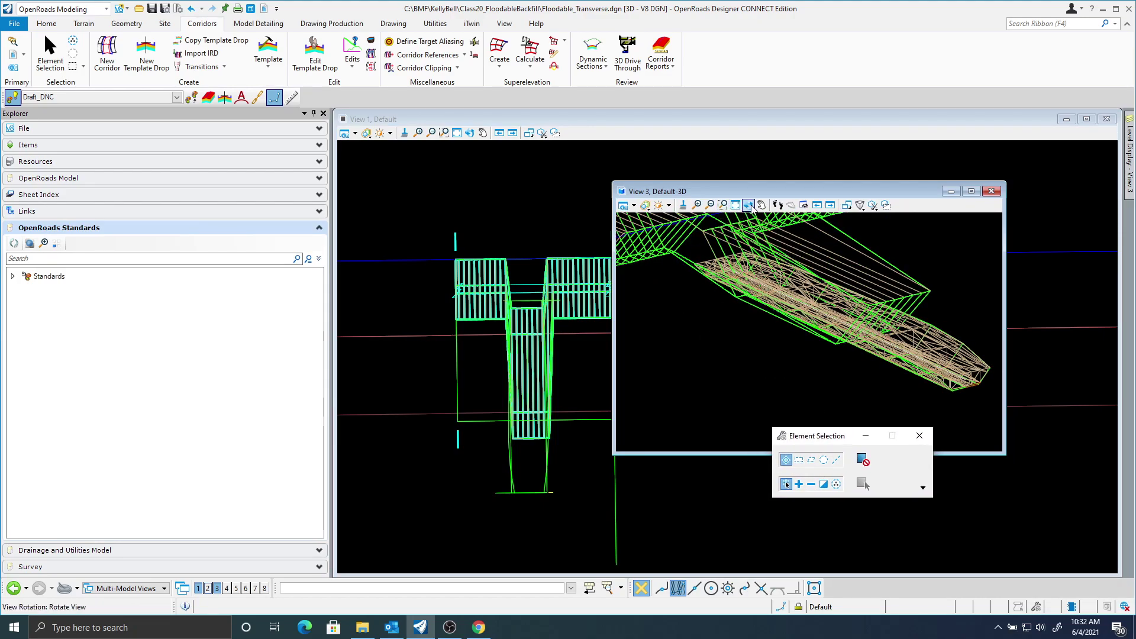
left_click(749, 205)
left_click(755, 357)
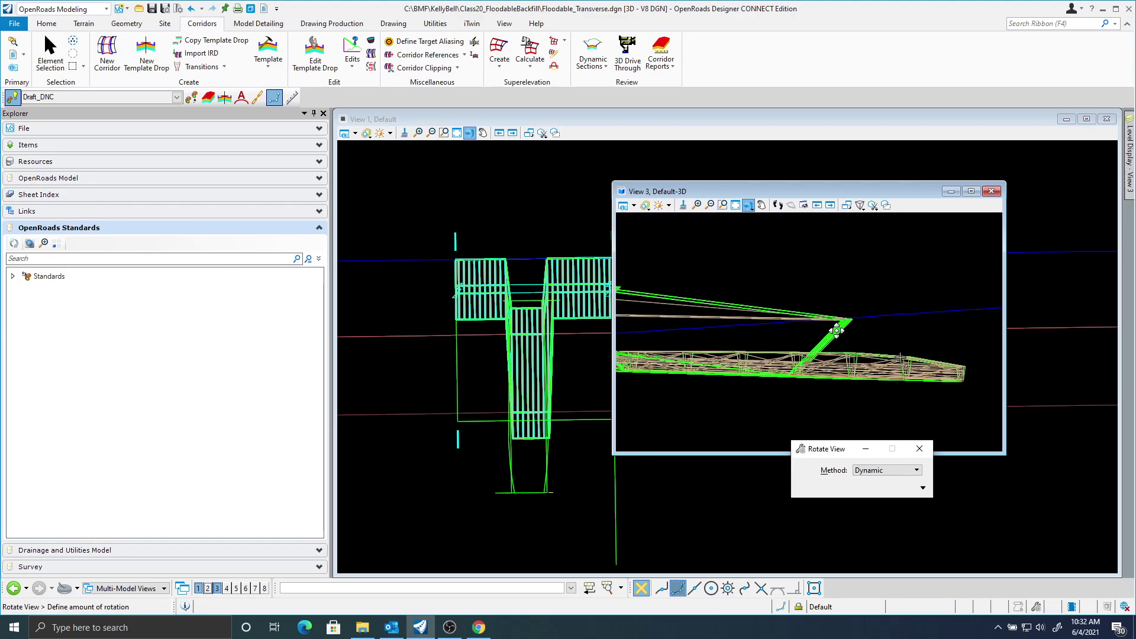
right_click(727, 347)
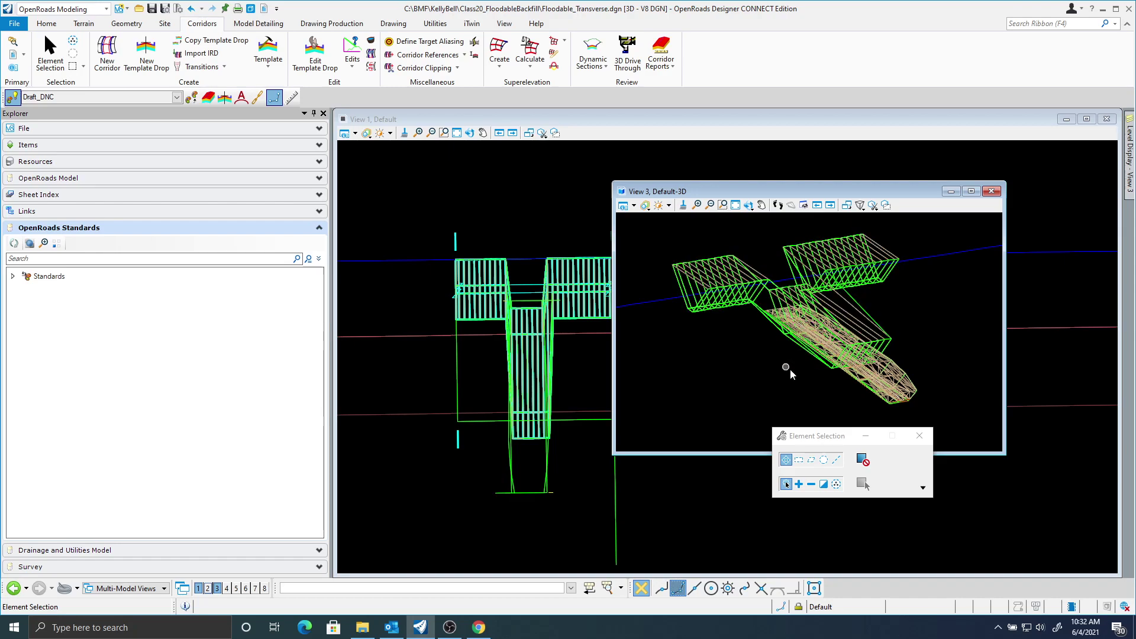
- Enlarge the Default-3D view and examine closely how the outer end of the controlled trench meets the pipe trench bottom
scroll(814, 375, "up", 4)
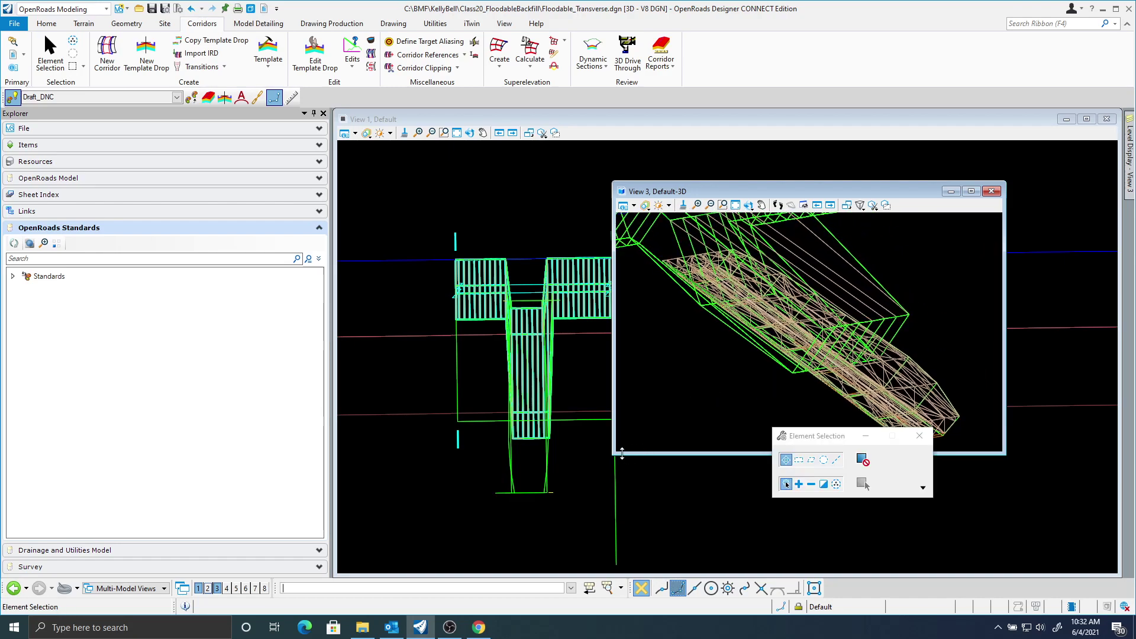
left_click_drag(615, 454, 514, 507)
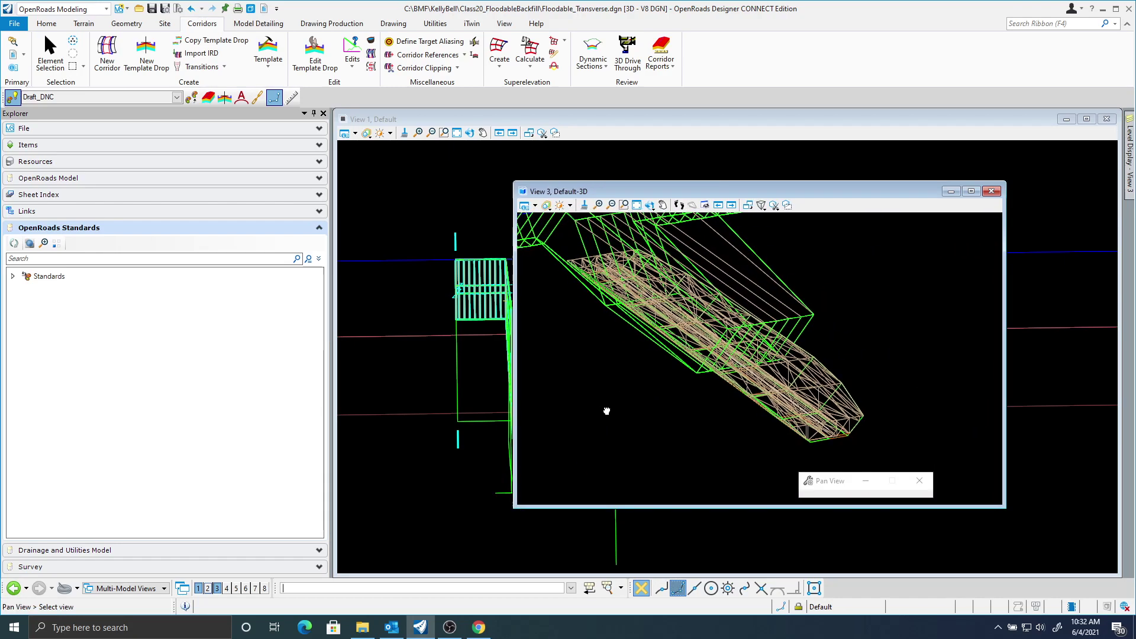
left_click(649, 205)
left_click(637, 355)
left_click(753, 341)
right_click(691, 466)
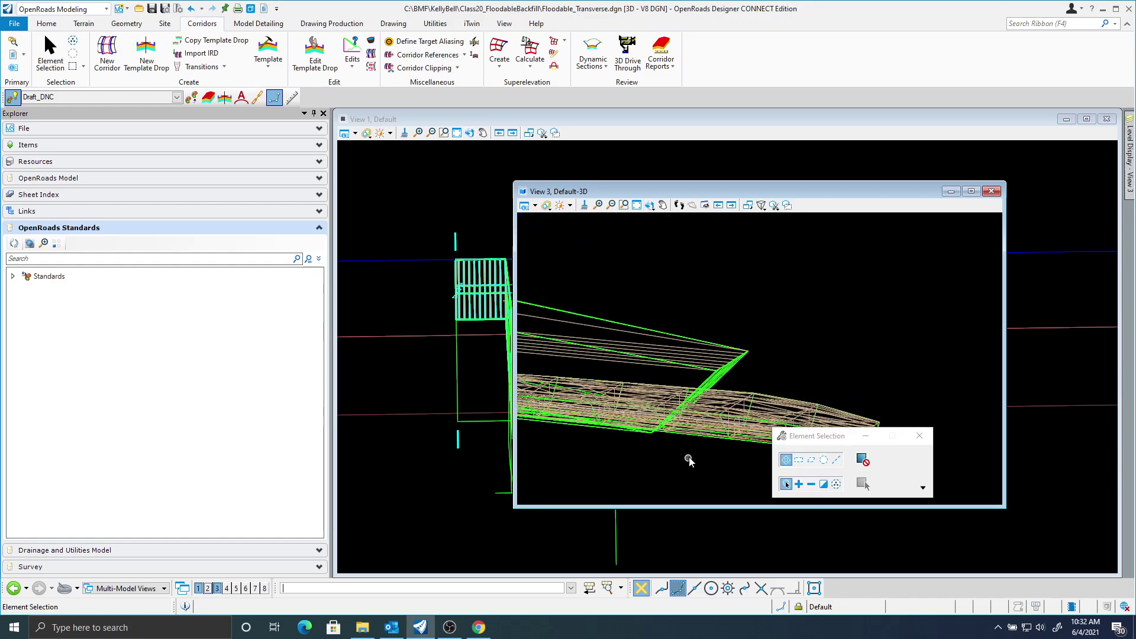
middle_click_drag(664, 446, 708, 418)
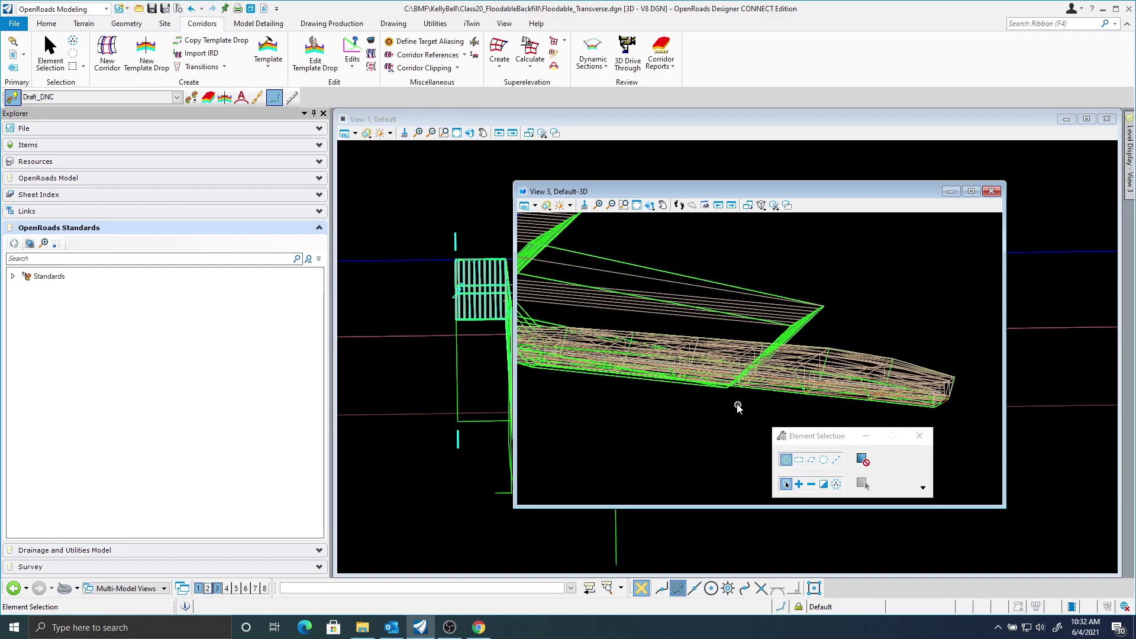
scroll(735, 405, "up", 5)
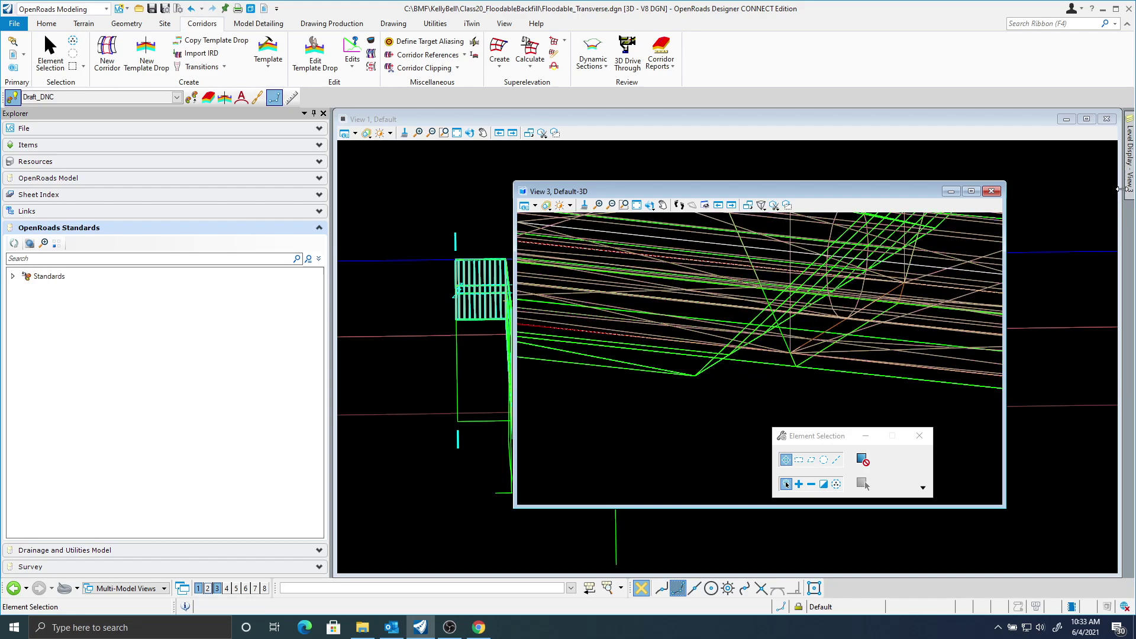
- Show only the TC_FloodedBackfill level in the Default-3D view for both the Floodable_Transverse model and the Floodable_Longitudinal reference
mouse_move(1125, 184)
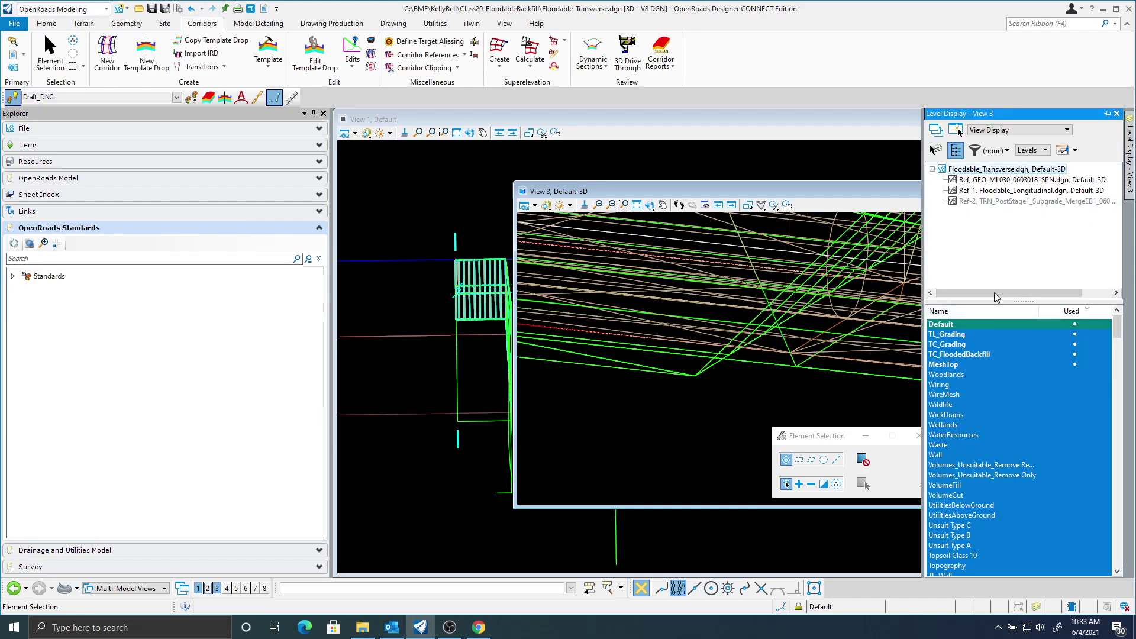
right_click(989, 373)
left_click(982, 365)
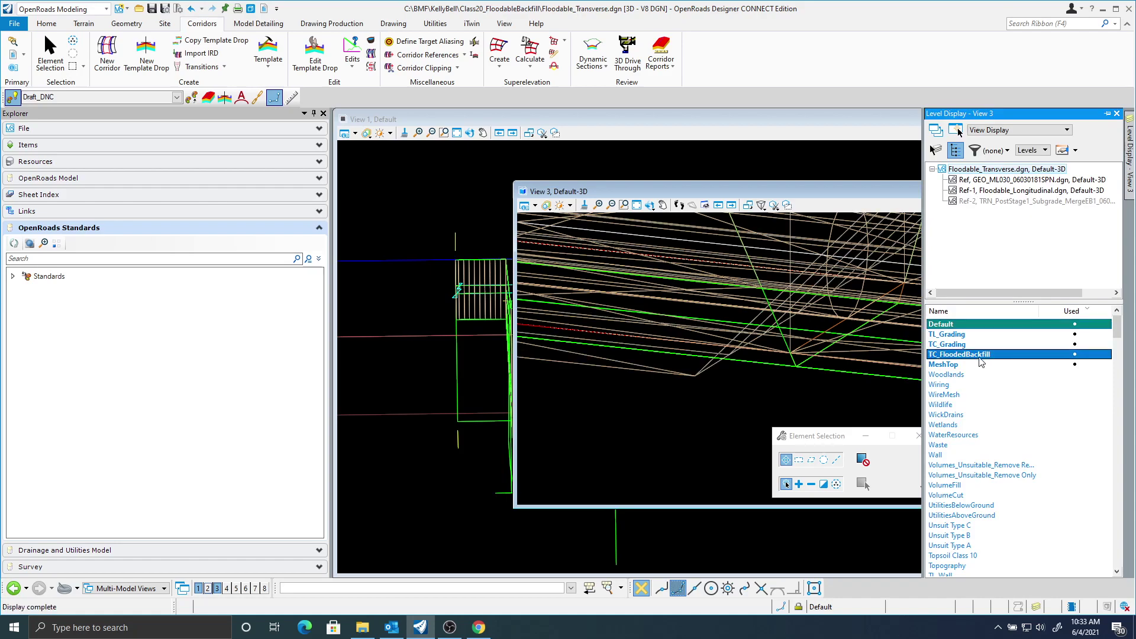
left_click(1001, 192)
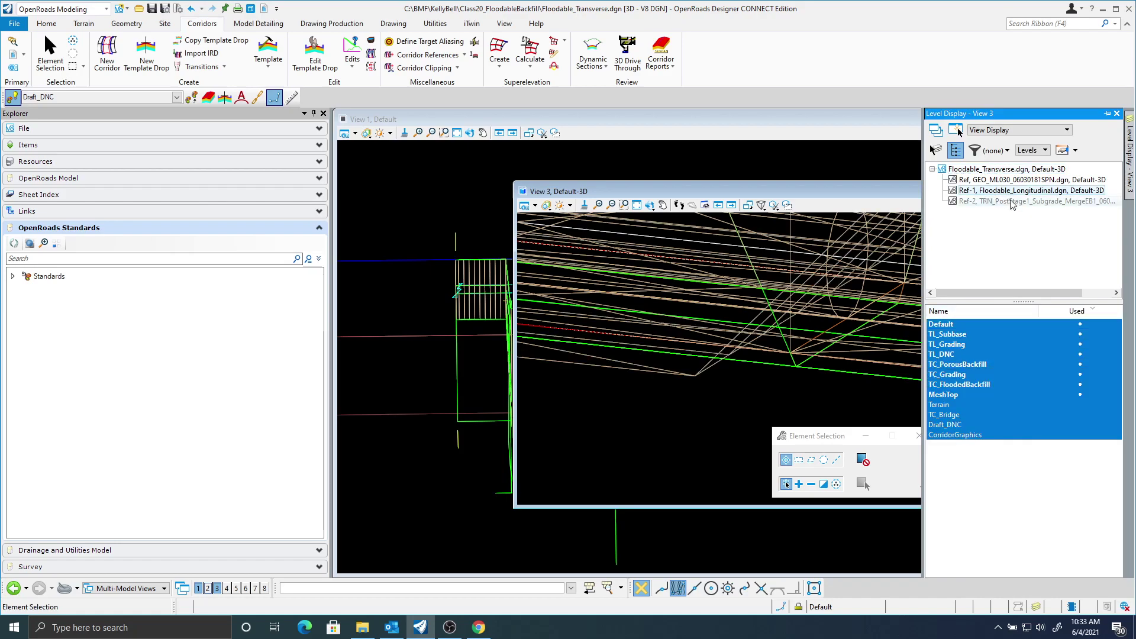
right_click(1020, 384)
left_click(1054, 429)
left_click(977, 384)
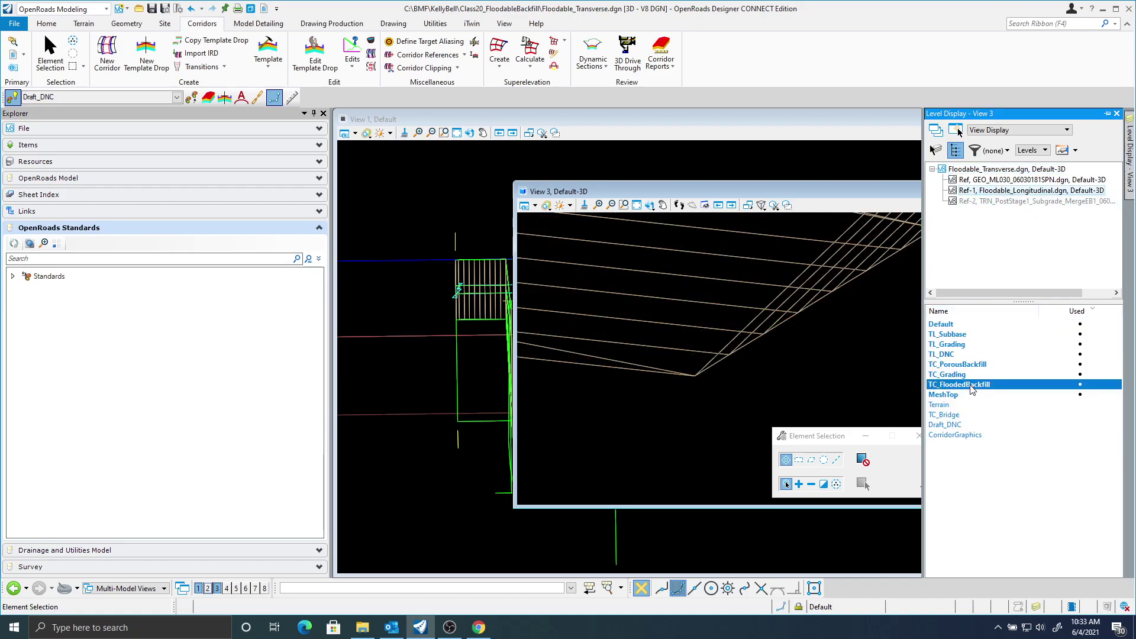
- Set the Default-3D view's display style to Transparent
left_click(524, 205)
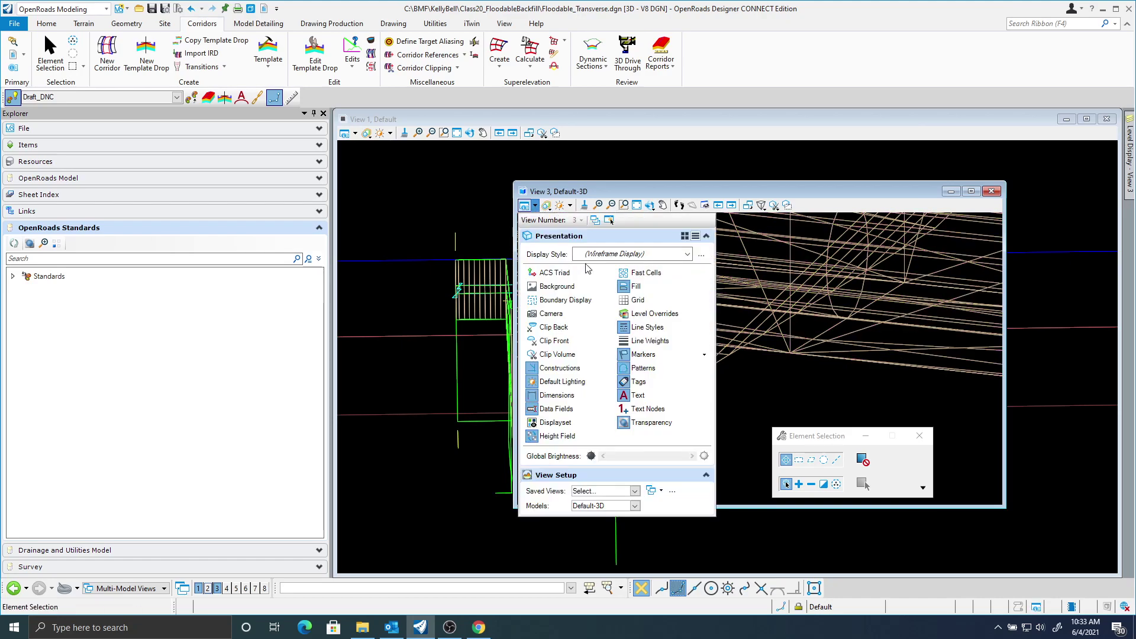
left_click(662, 256)
left_click_drag(686, 301, 686, 384)
left_click(638, 357)
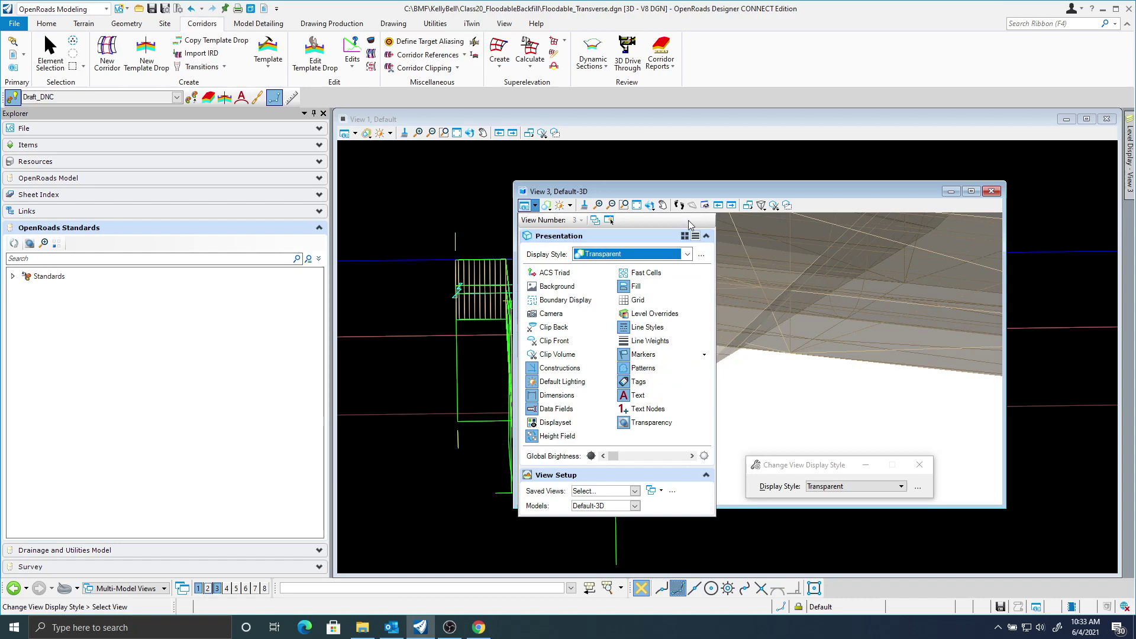
left_click(649, 205)
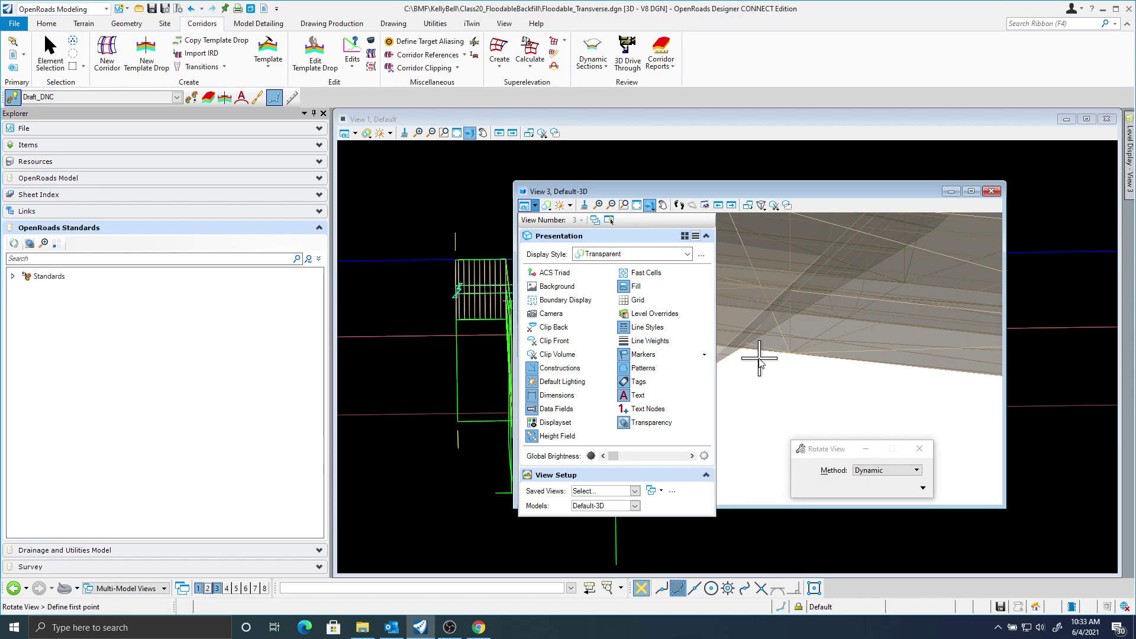
- Examine from below how the outer end of the transverse trench meets the pipe trench bottom in the transparent Default-3D view
left_click(732, 378)
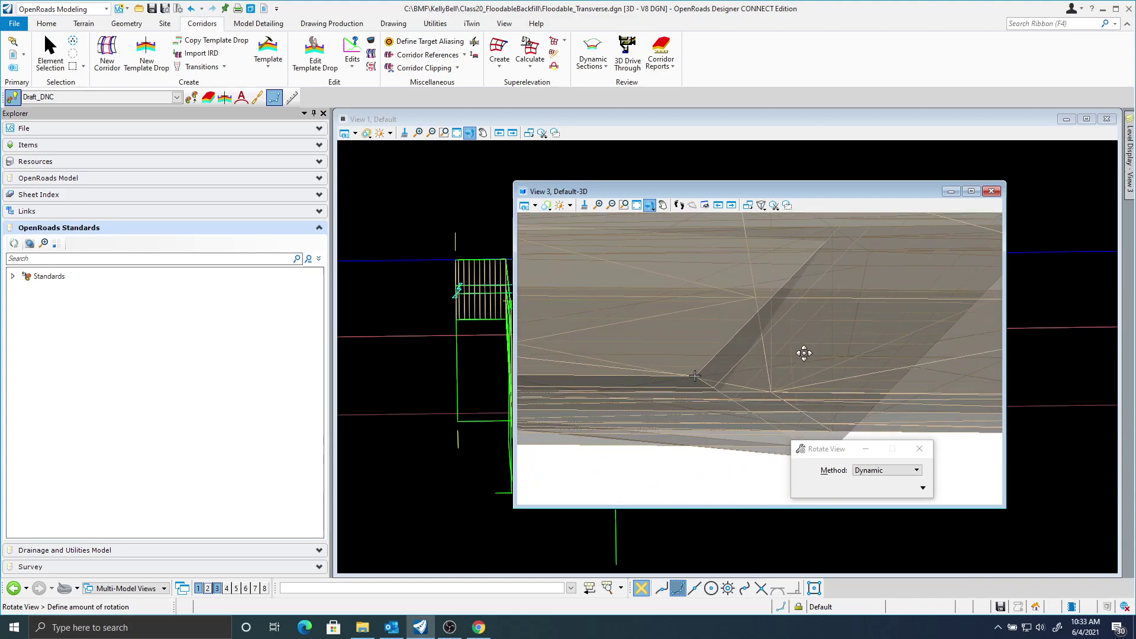
right_click(735, 373)
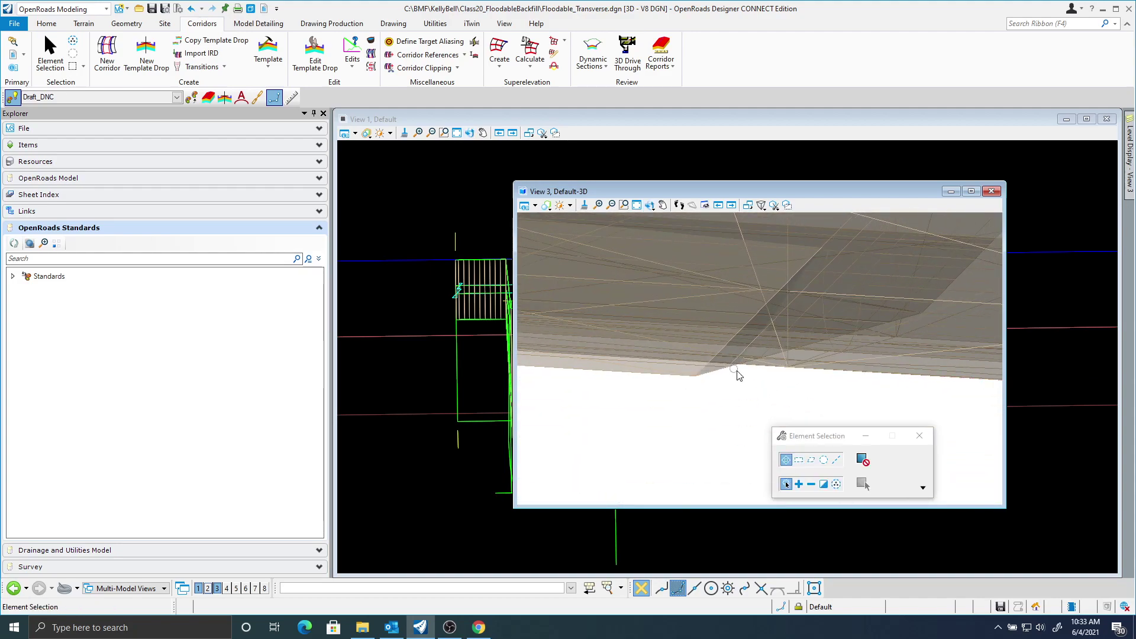
middle_click_drag(747, 370, 769, 355, "shift")
left_click(650, 205)
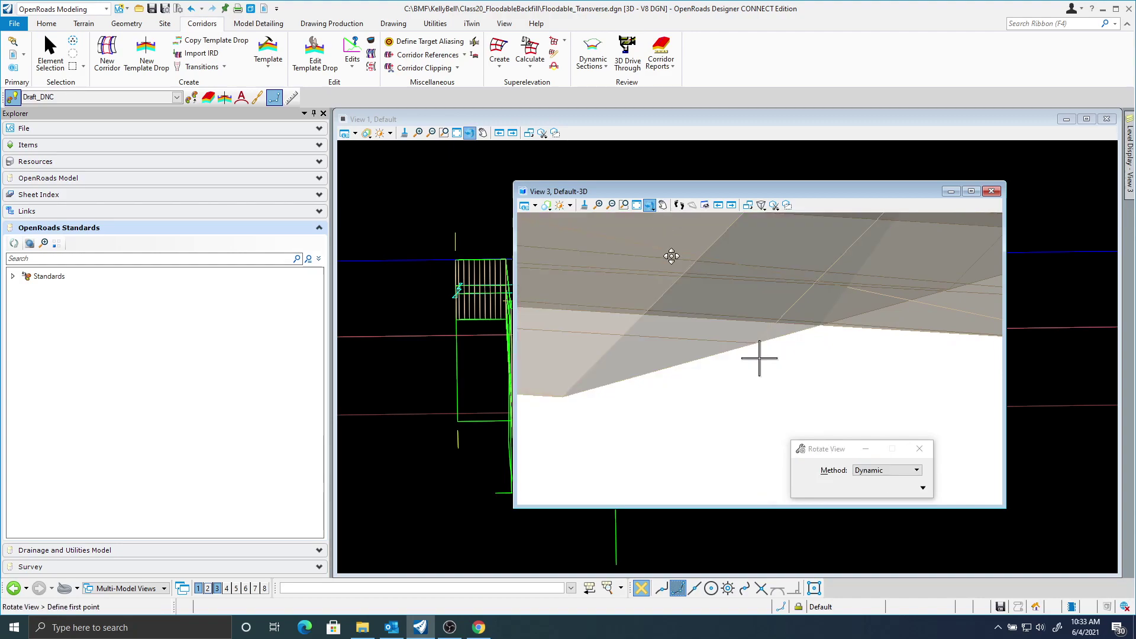
left_click(562, 396)
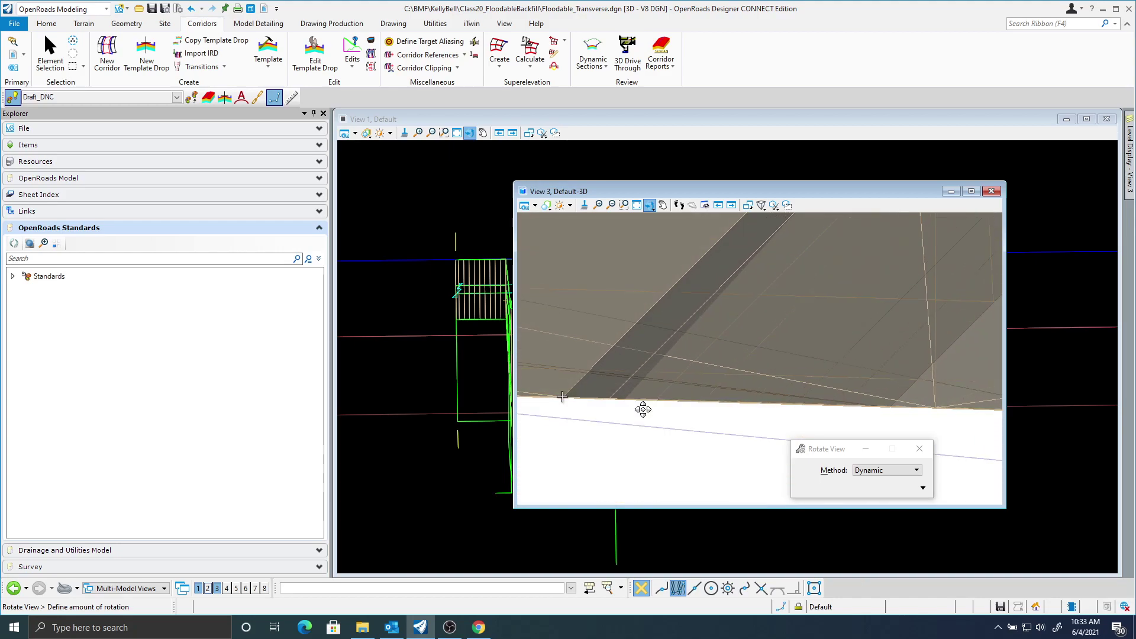
right_click(643, 403)
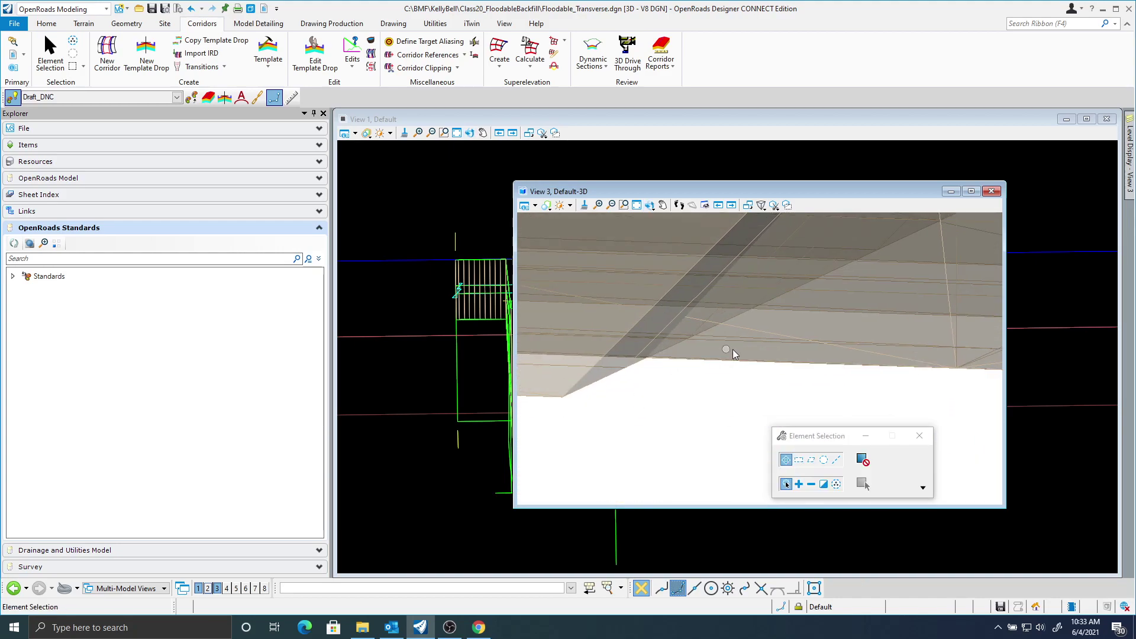
middle_click_drag(647, 378, 740, 364)
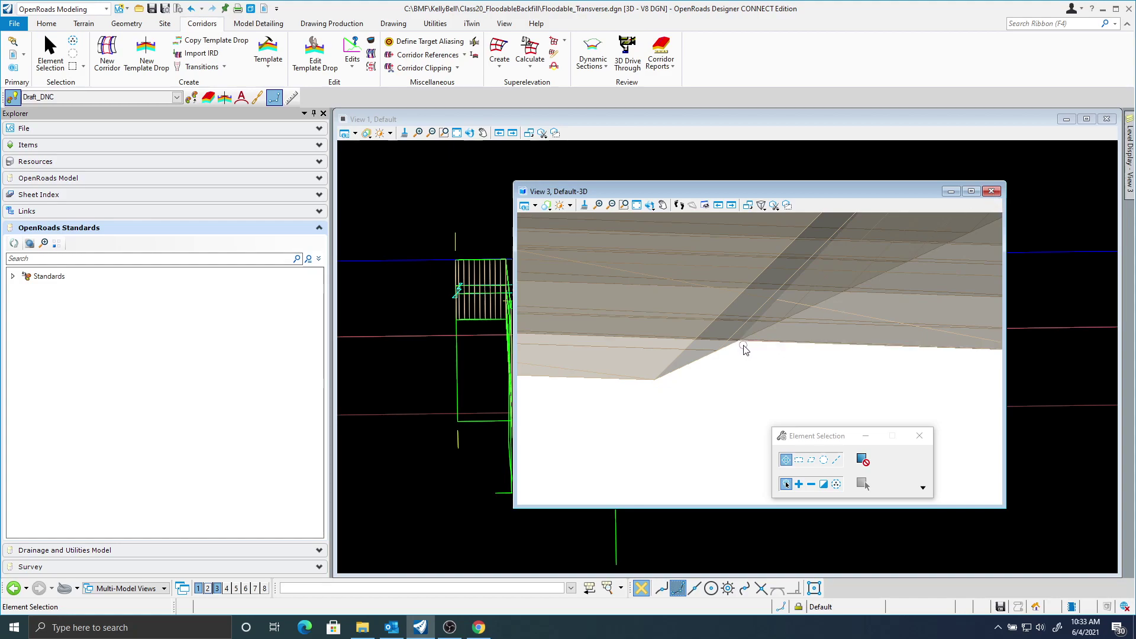
- Move the Default-3D view clear of the plan view and open the point controls of the Transverse Trench corridor
left_click_drag(762, 188, 936, 141)
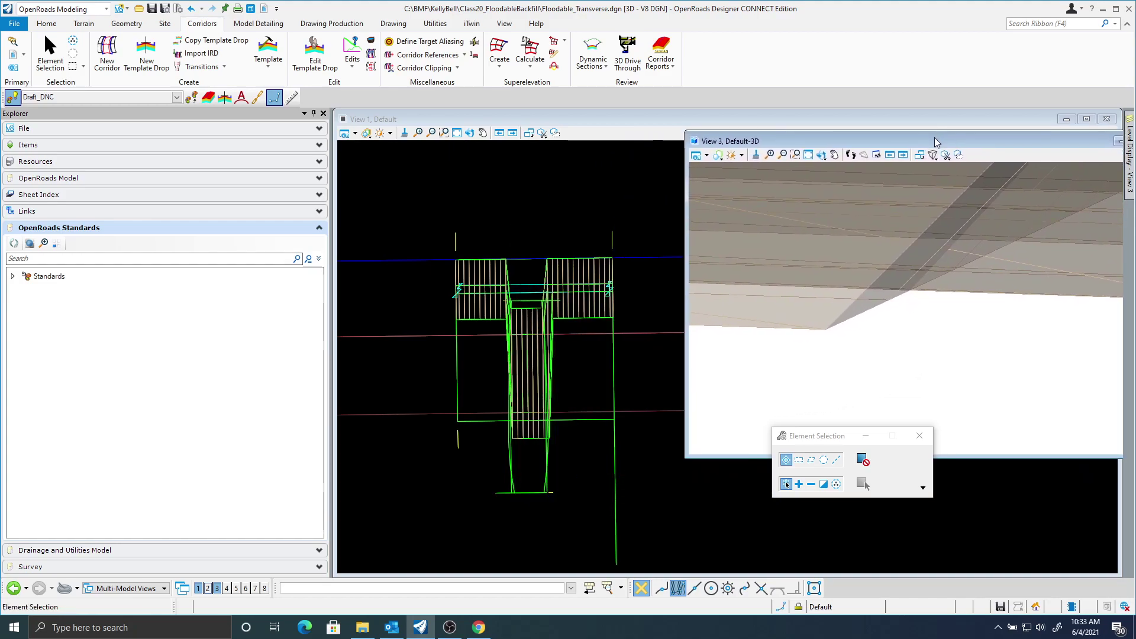
middle_click_drag(628, 330, 575, 327)
left_click(595, 386)
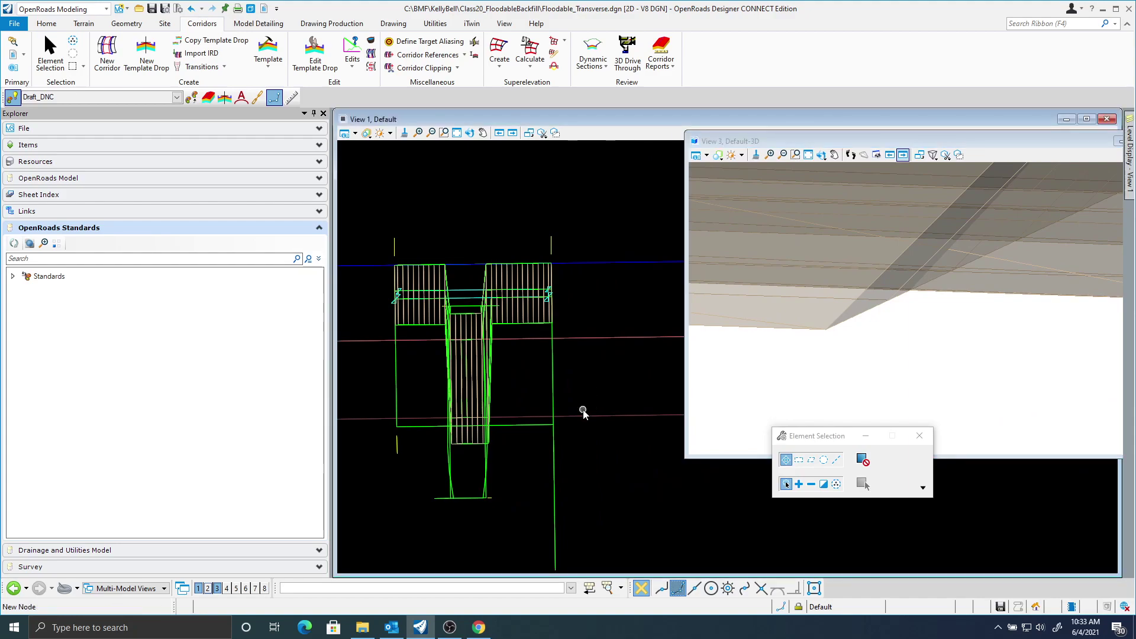
left_click(402, 446)
left_click(510, 442)
left_click(541, 427)
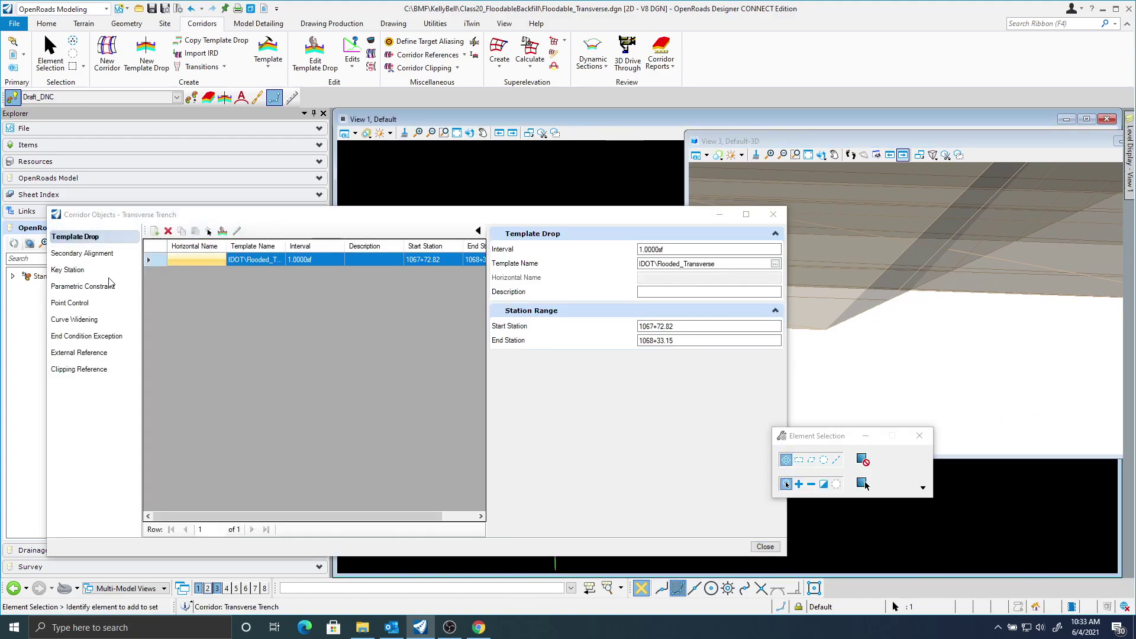
left_click(71, 302)
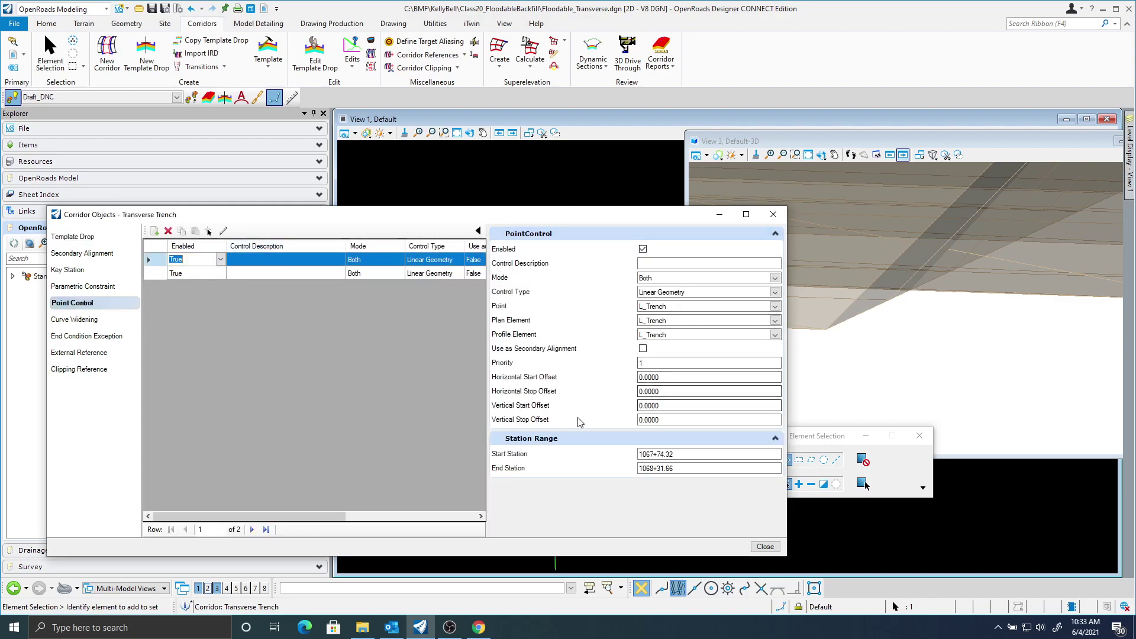
- Set the L_Trench point control's vertical start and stop offsets to -0.0100 and close the corridor objects
left_click(641, 406)
left_click(651, 406)
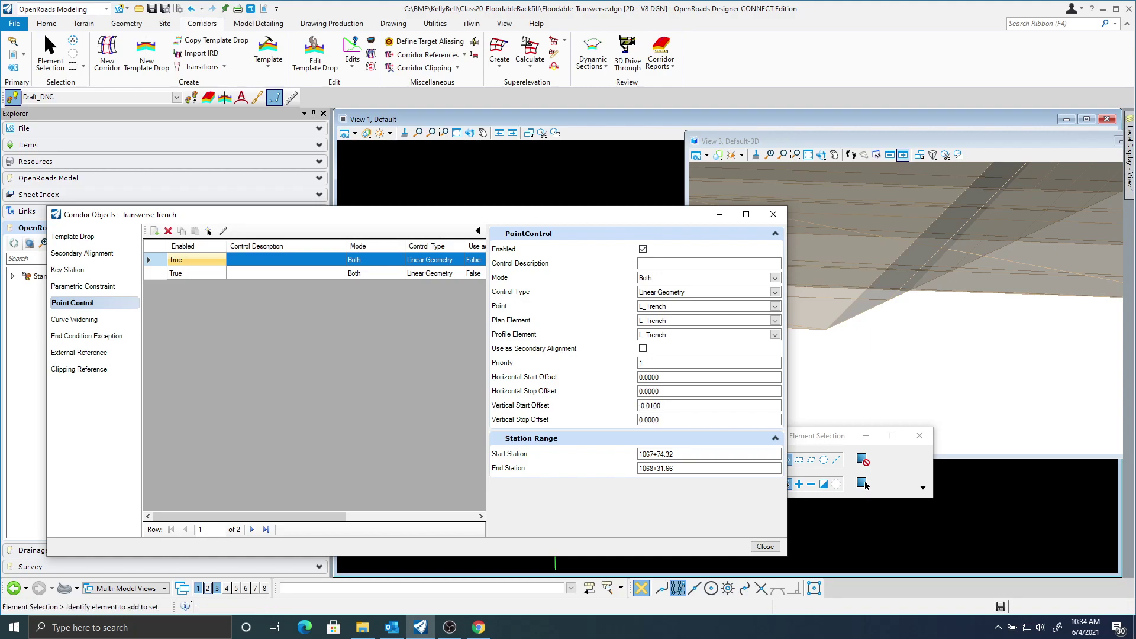
left_click(641, 421)
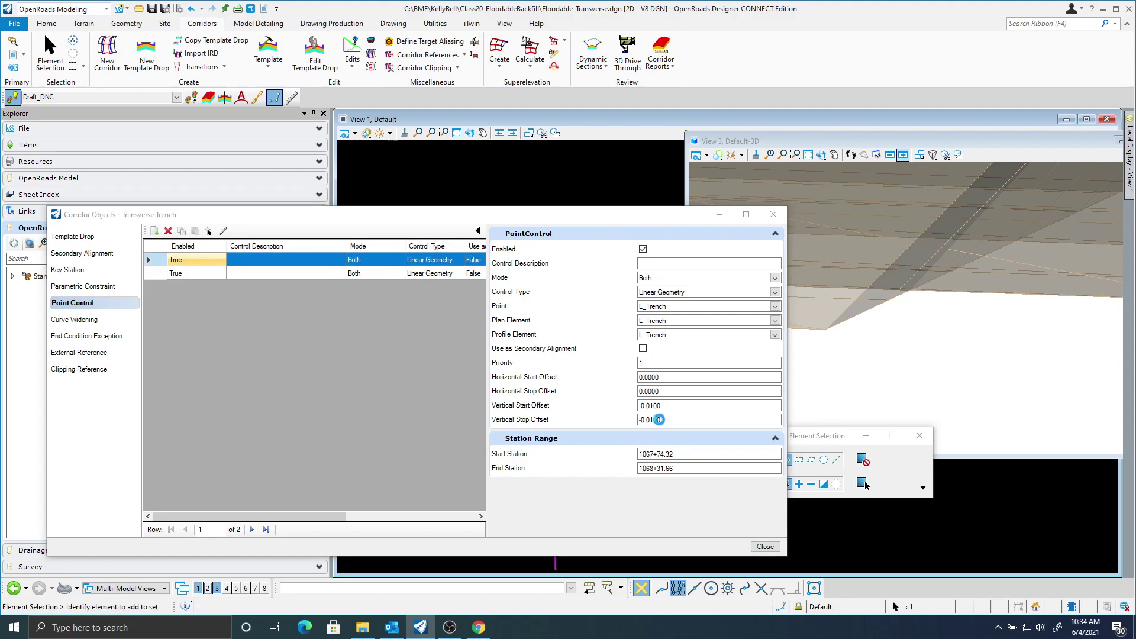
left_click(773, 214)
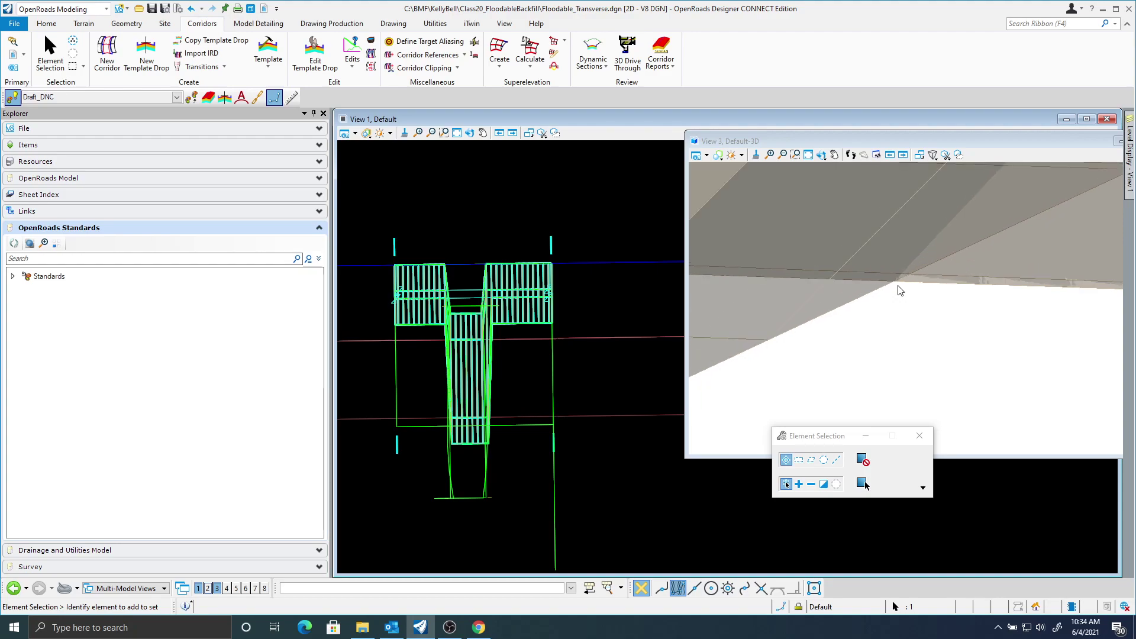
- Examine the updated transverse trench in the Default-3D view, first at its outer end and then as a whole in a widened view
left_click(821, 155)
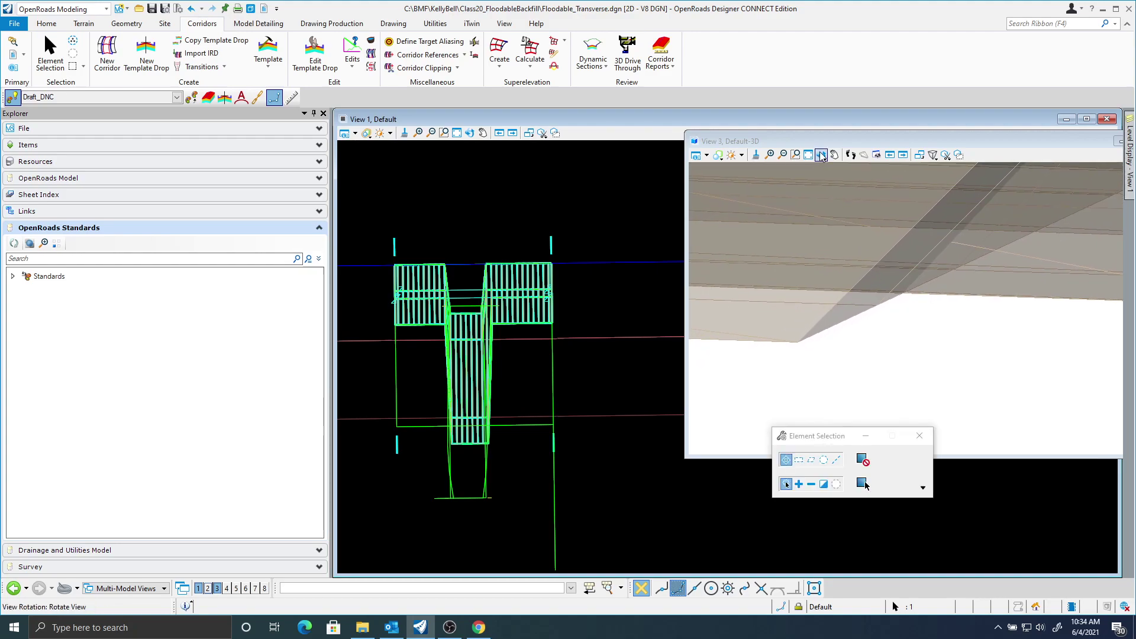
left_click(797, 342)
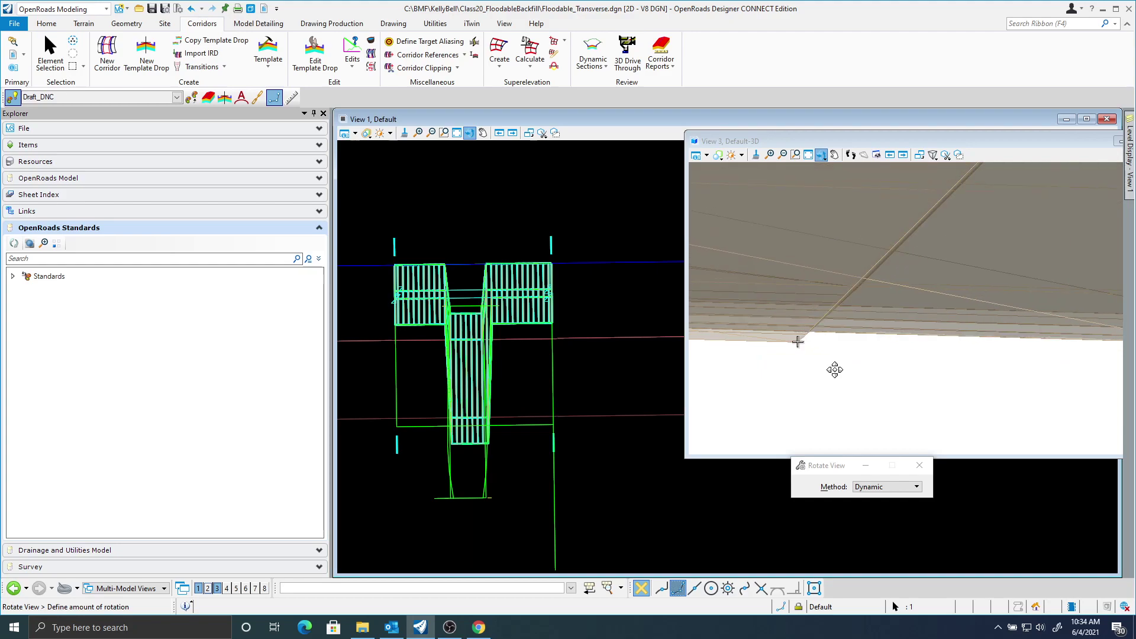
left_click(829, 368)
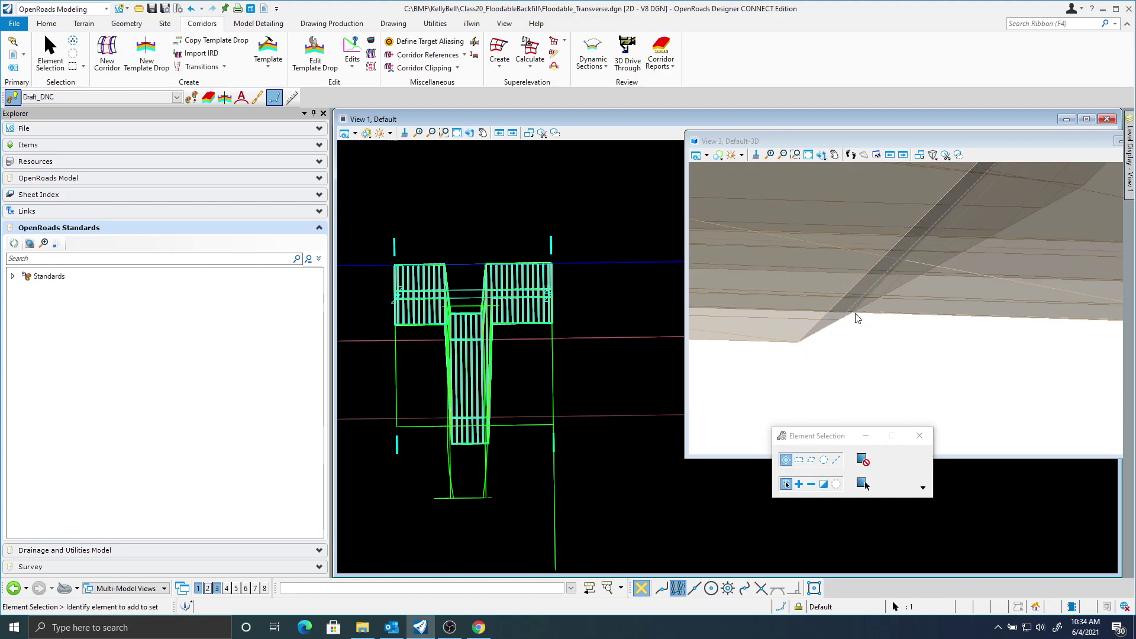
middle_click_drag(868, 322, 866, 361, "shift")
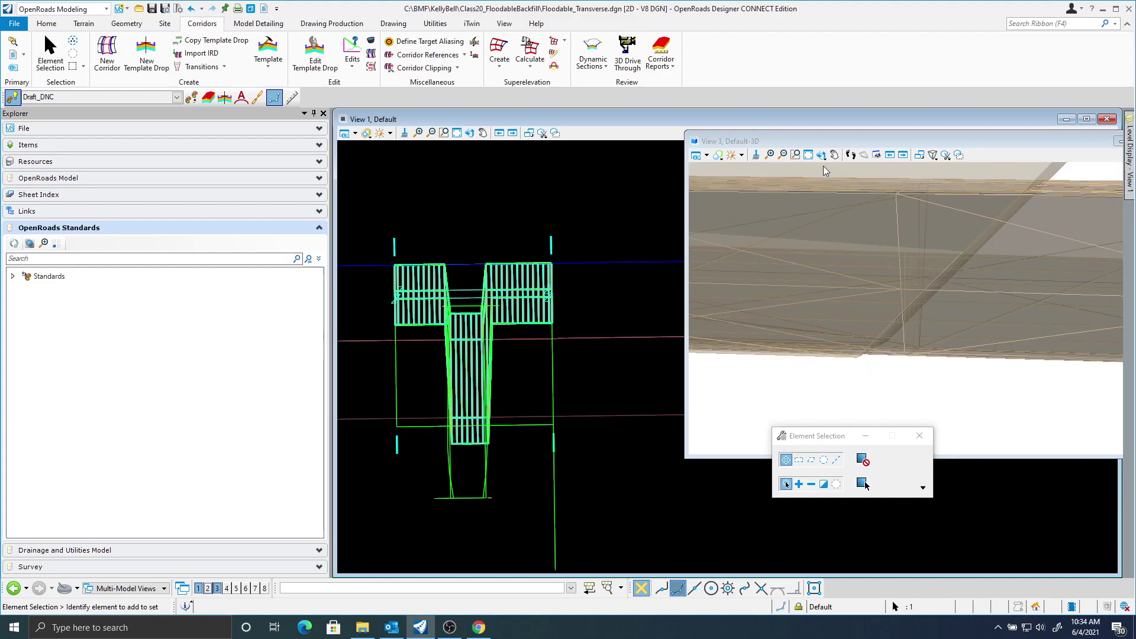
left_click(834, 154)
left_click(854, 355)
left_click(822, 378)
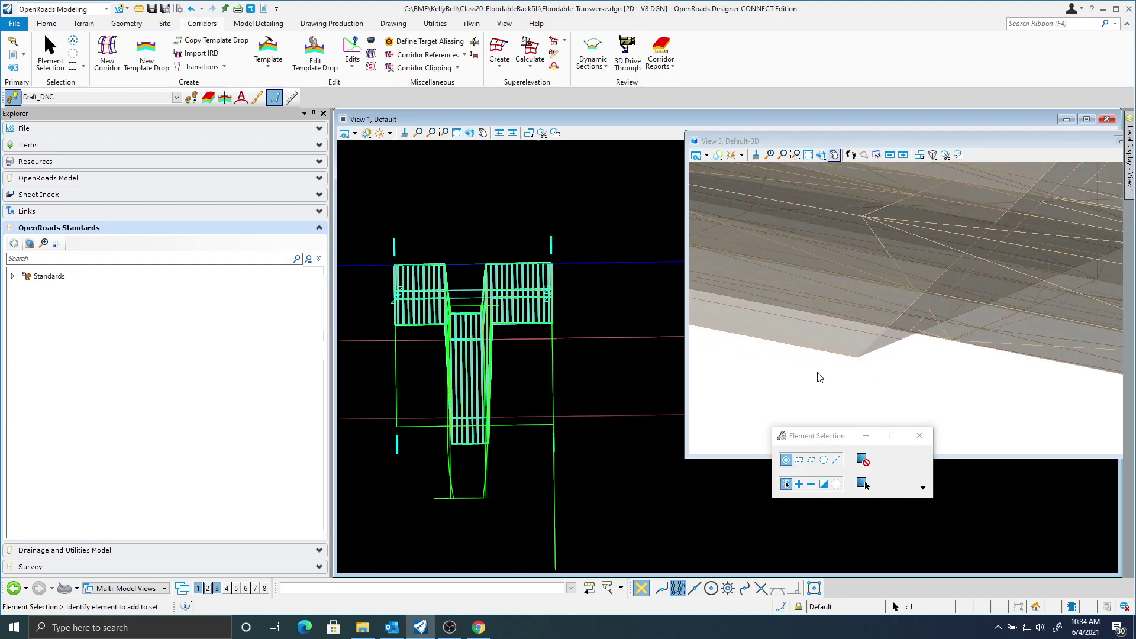
middle_click_drag(773, 367, 845, 380, "shift")
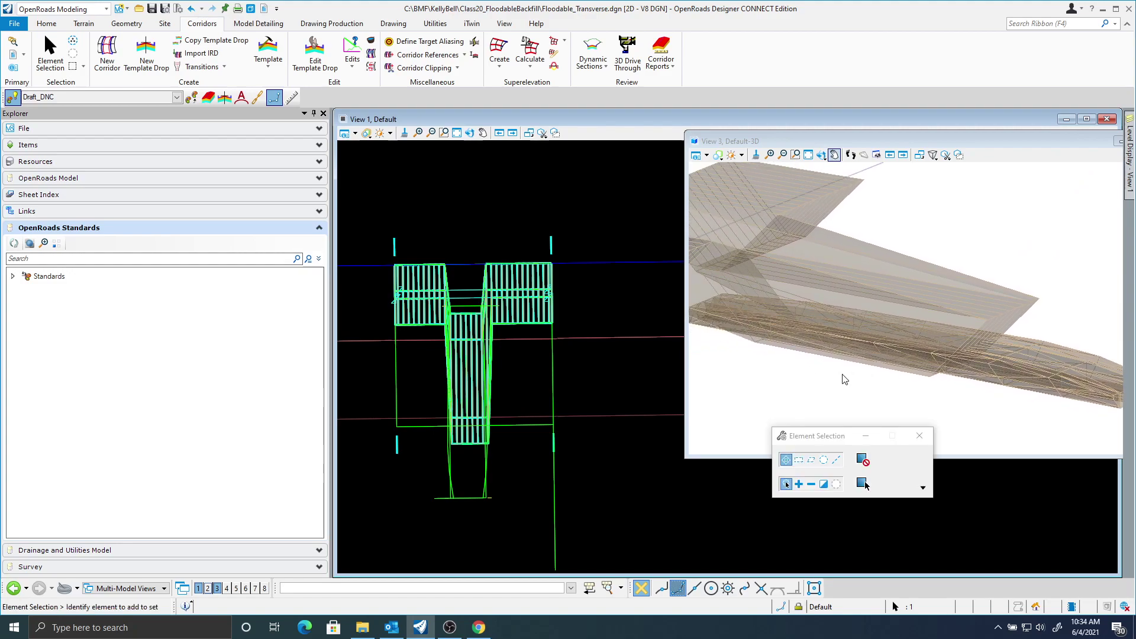
left_click_drag(685, 455, 631, 455)
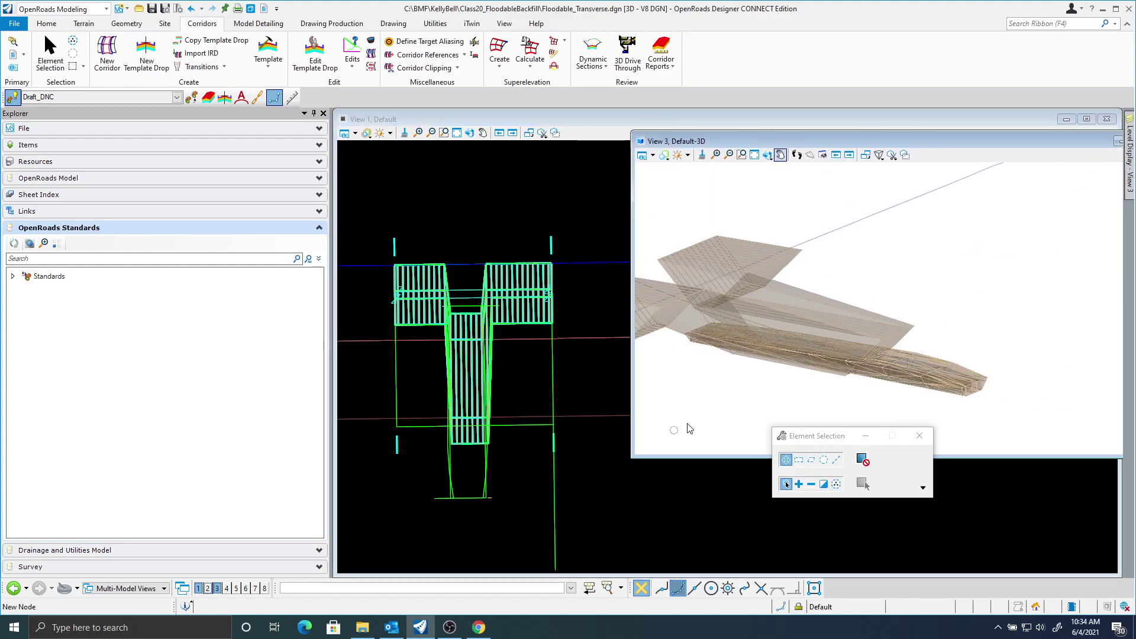
mouse_move(751, 400)
middle_mouse_down()
mouse_move(731, 393)
mouse_move(767, 397)
middle_mouse_up()
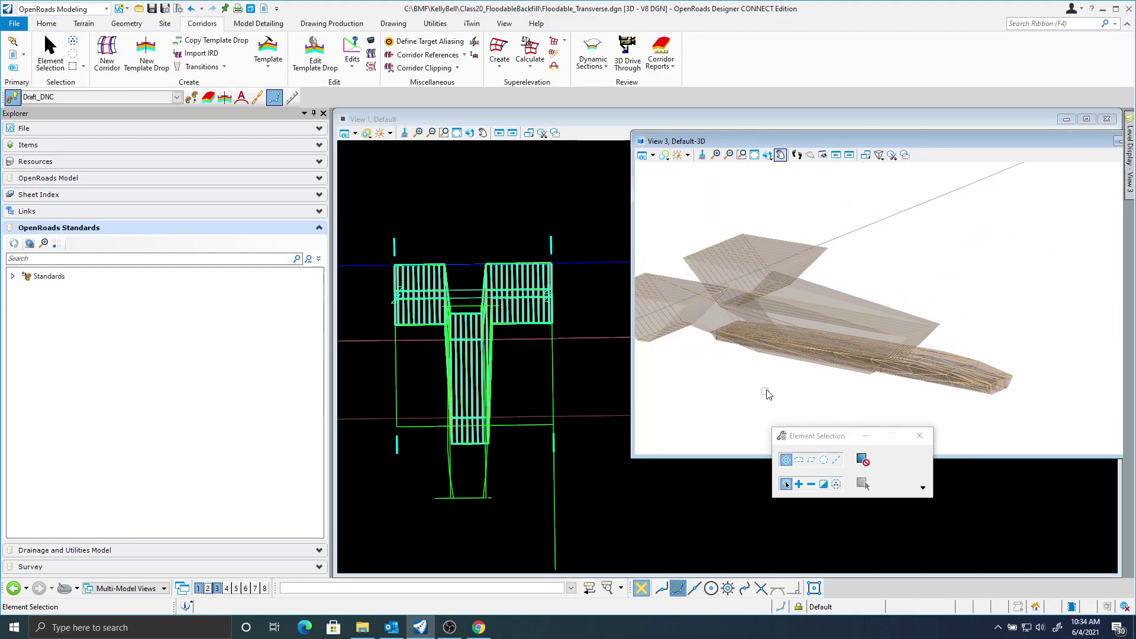